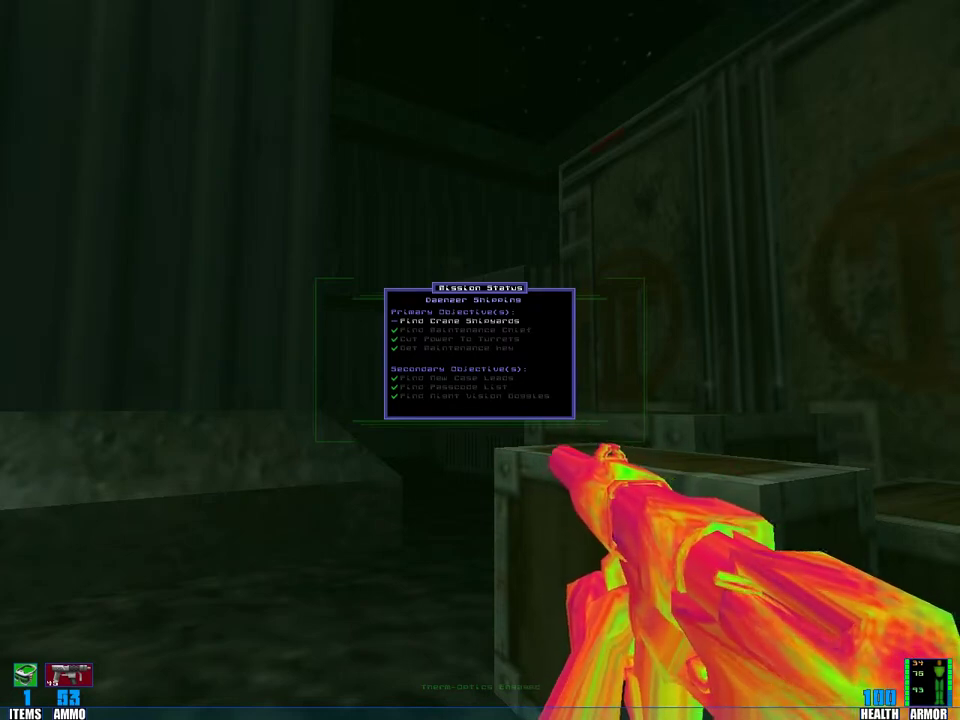
Step: Quick-save the game with F6 inside the Crane Shipyards warehouse
key("F6")
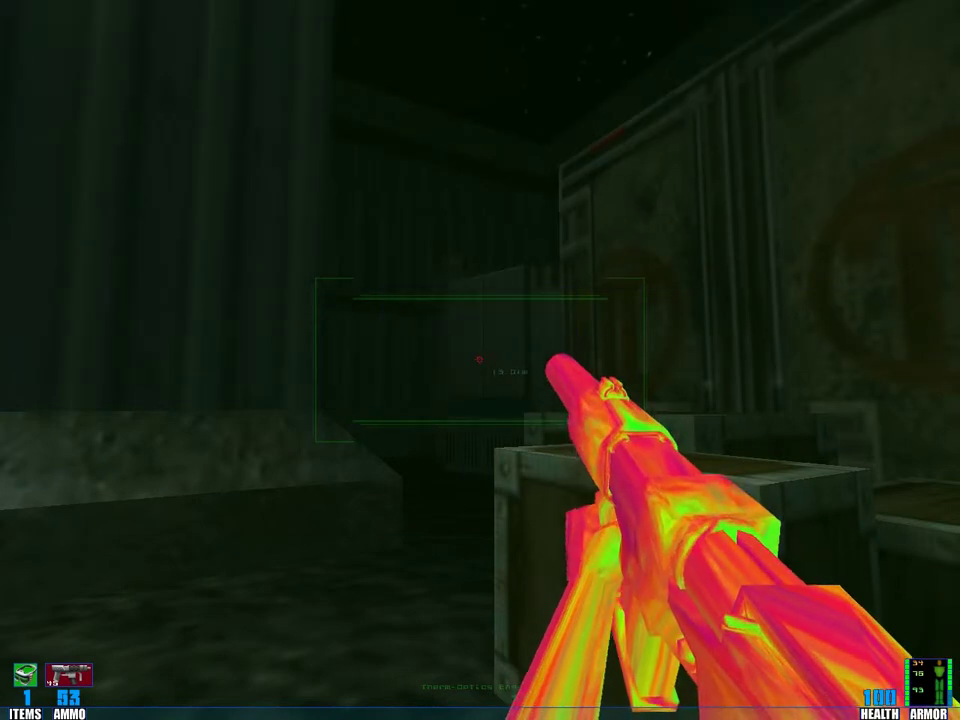
Step: Look along the warehouse wall and walk out through the alley toward the East Entrance
left_click_drag(480, 360, 480, 360)
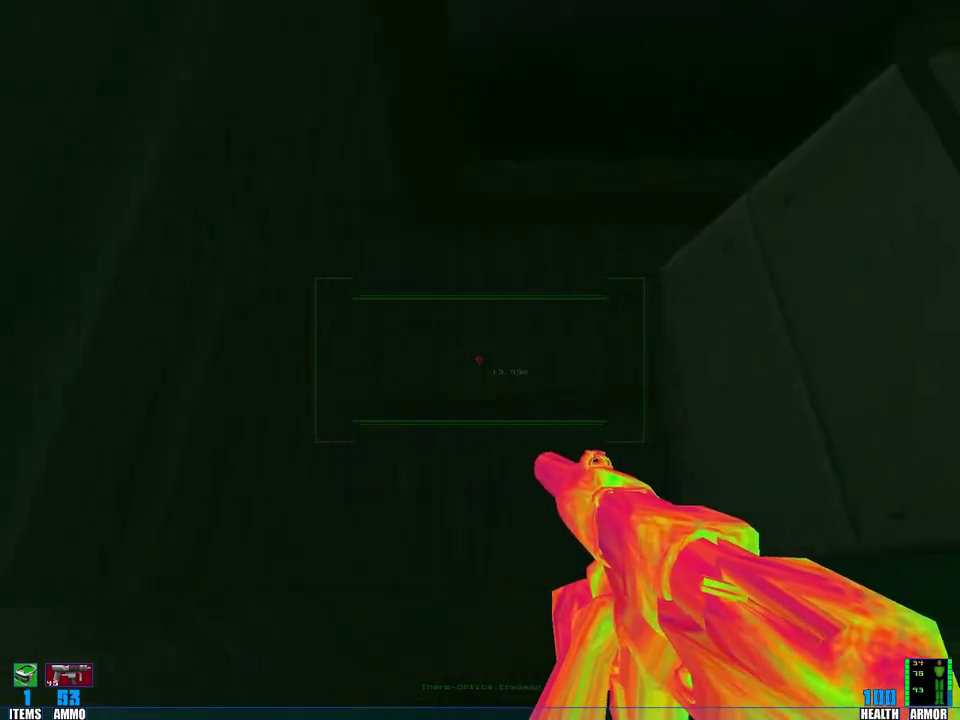
left_click_drag(480, 360, 480, 360)
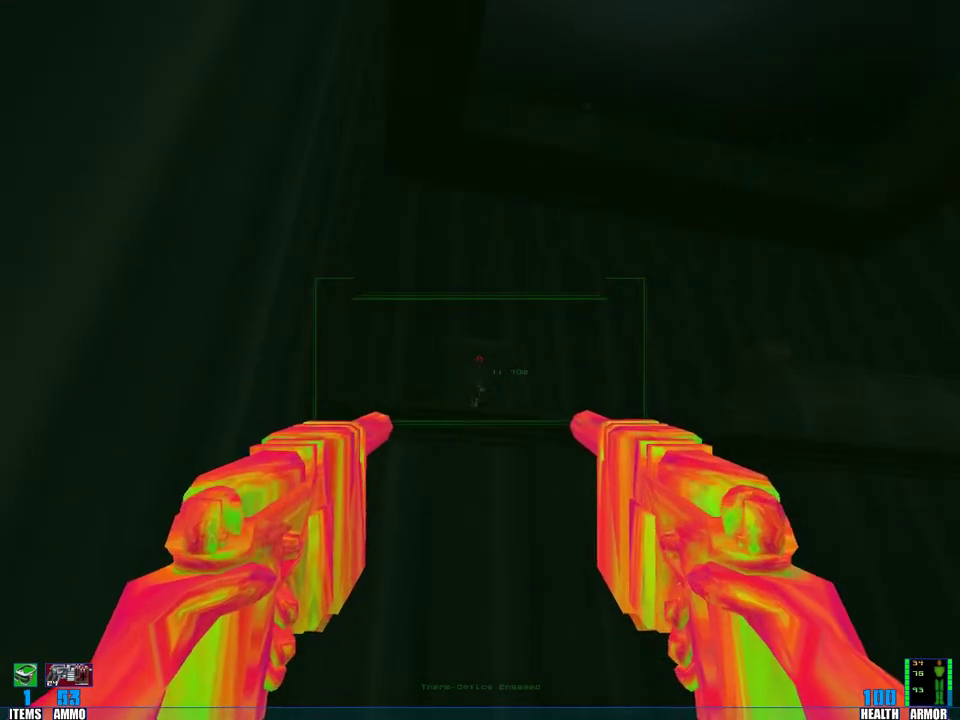
key("w")
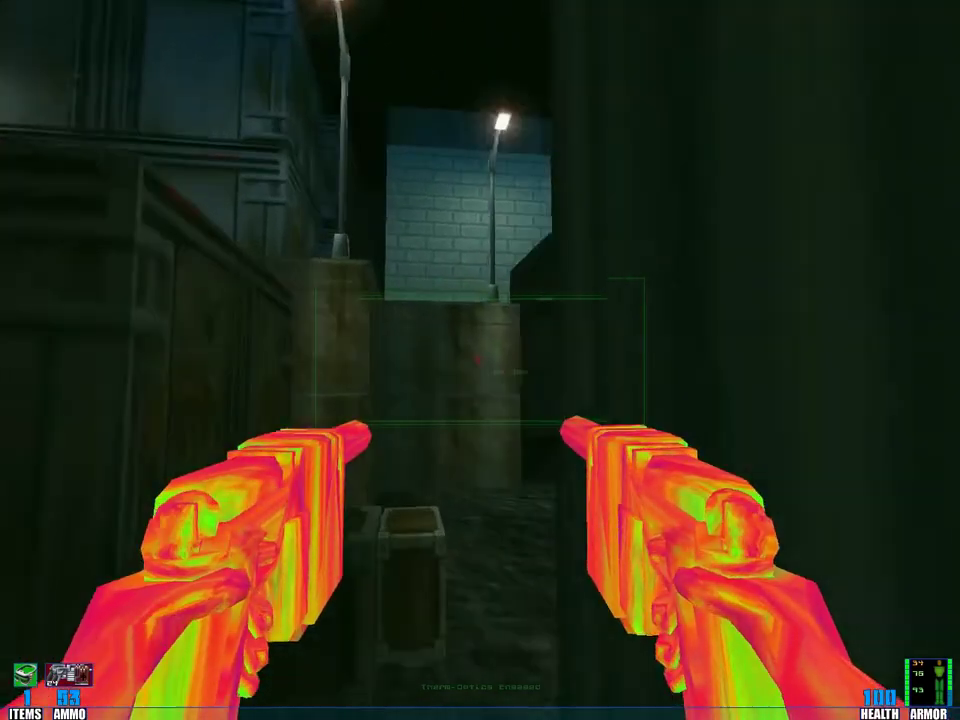
key("w")
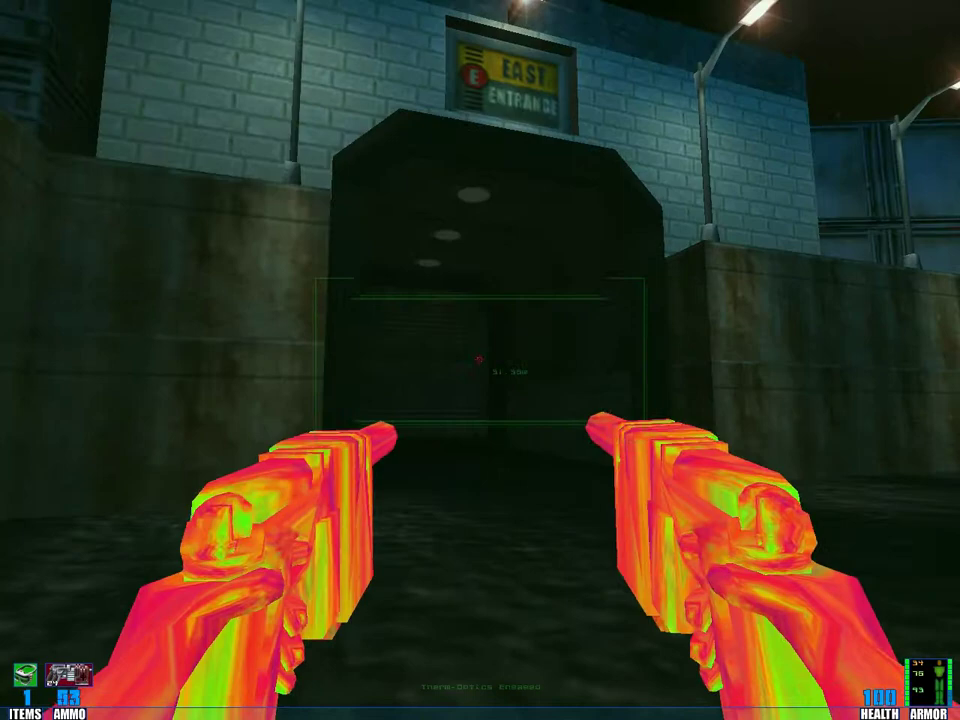
Step: Cycle through the heavy gun, another gun and the shotgun, then bring up the console
key("w")
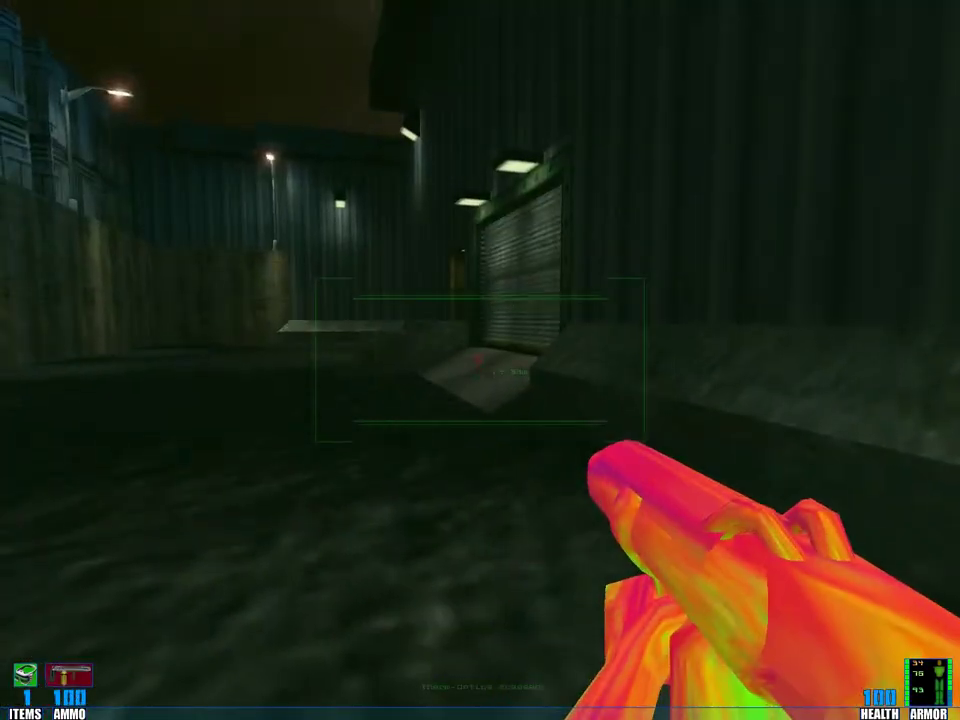
key("3")
key("w")
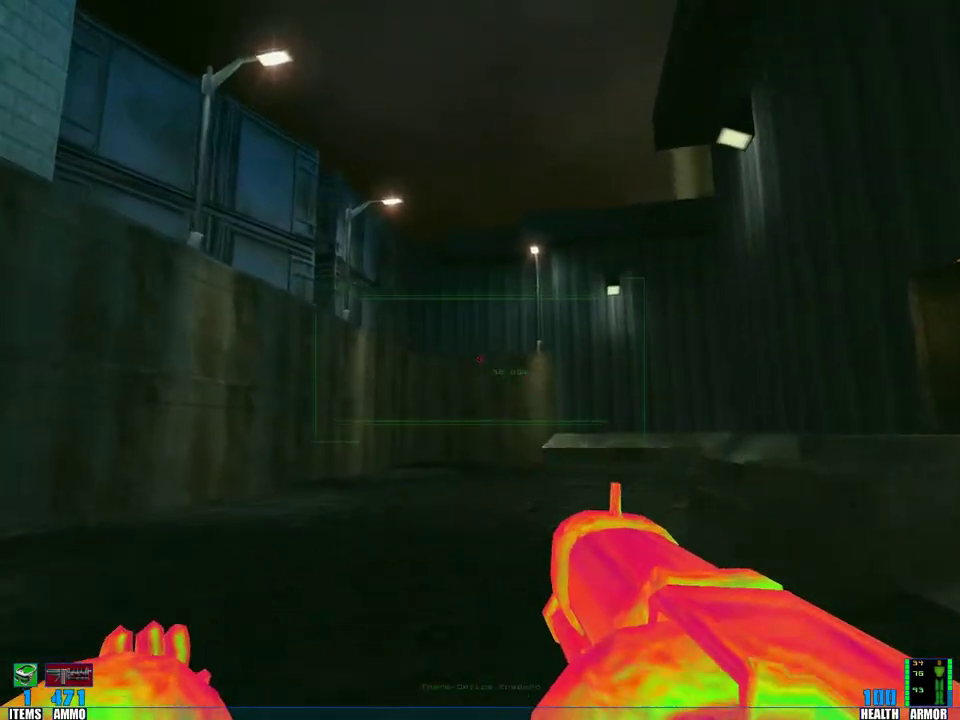
key("2")
key("w")
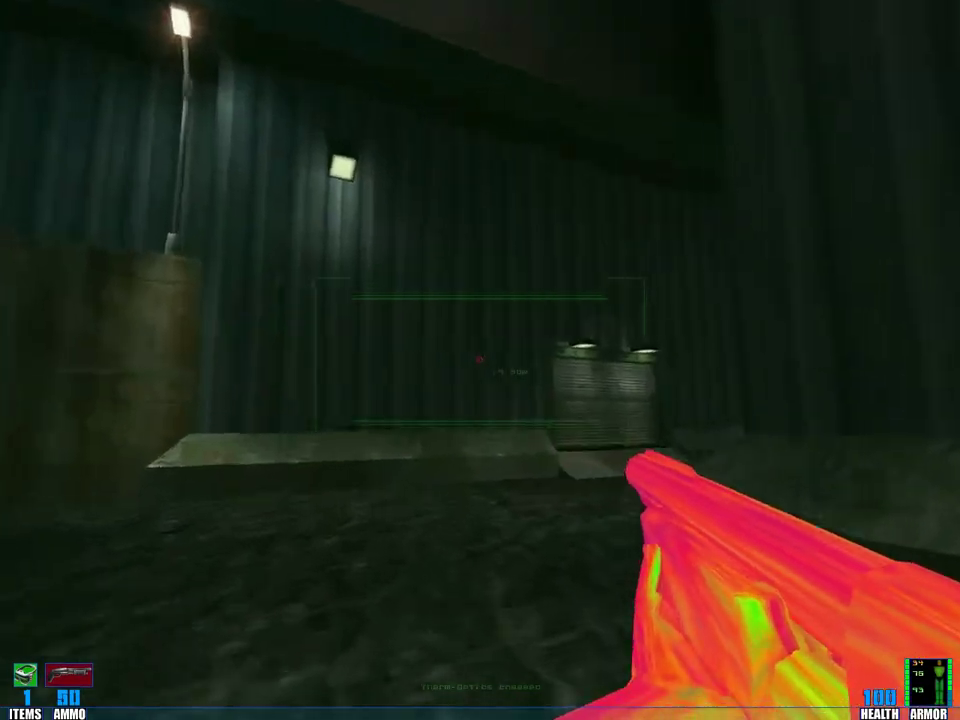
key("3")
key("w")
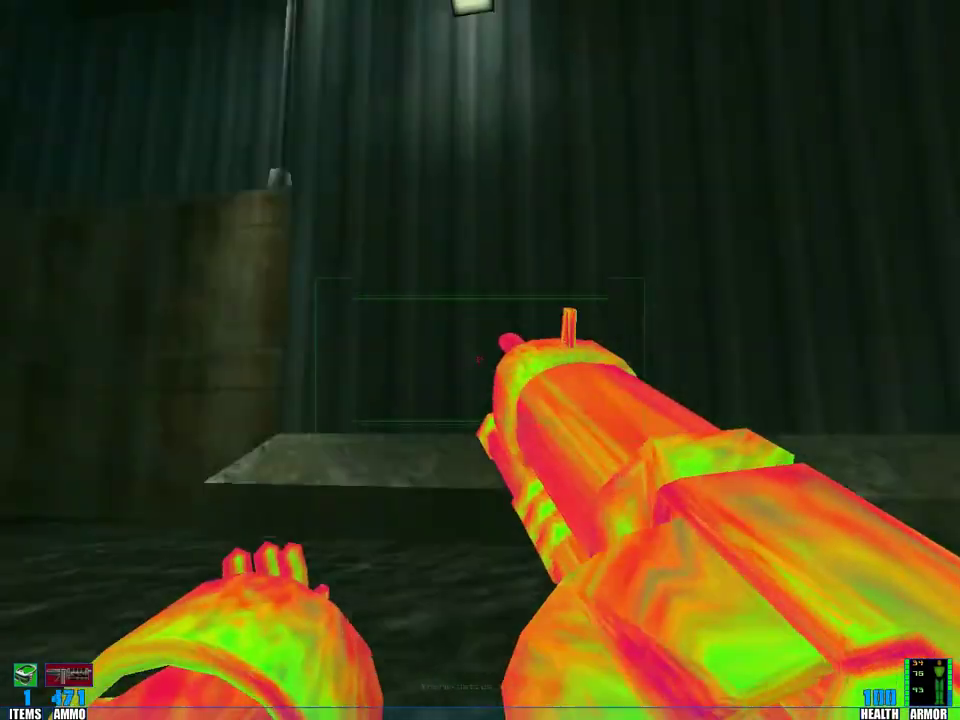
key("w")
key("4")
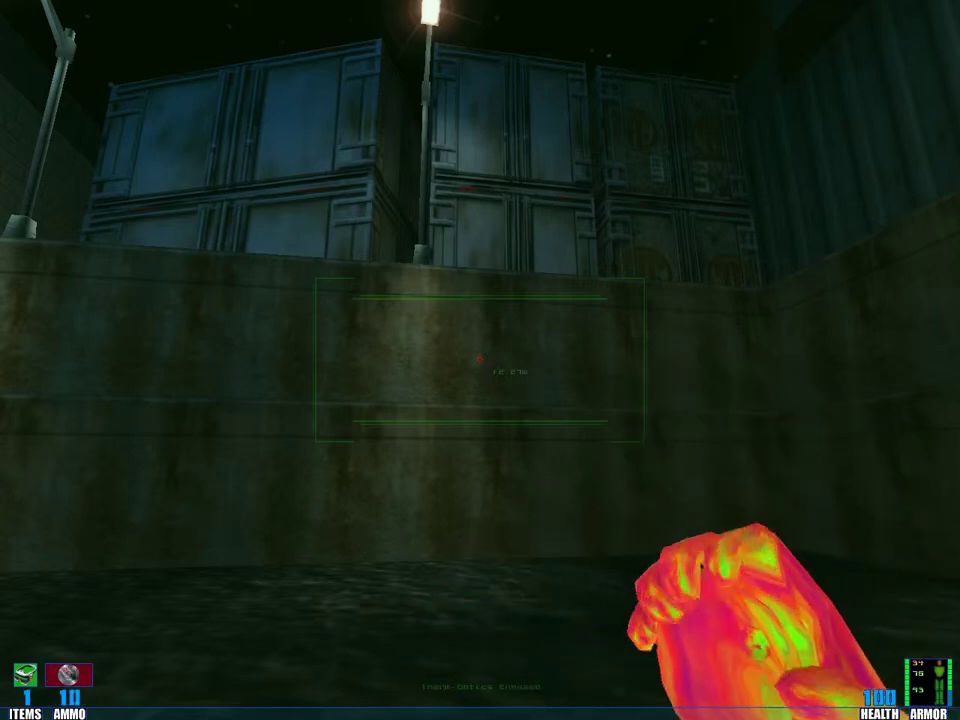
key("4")
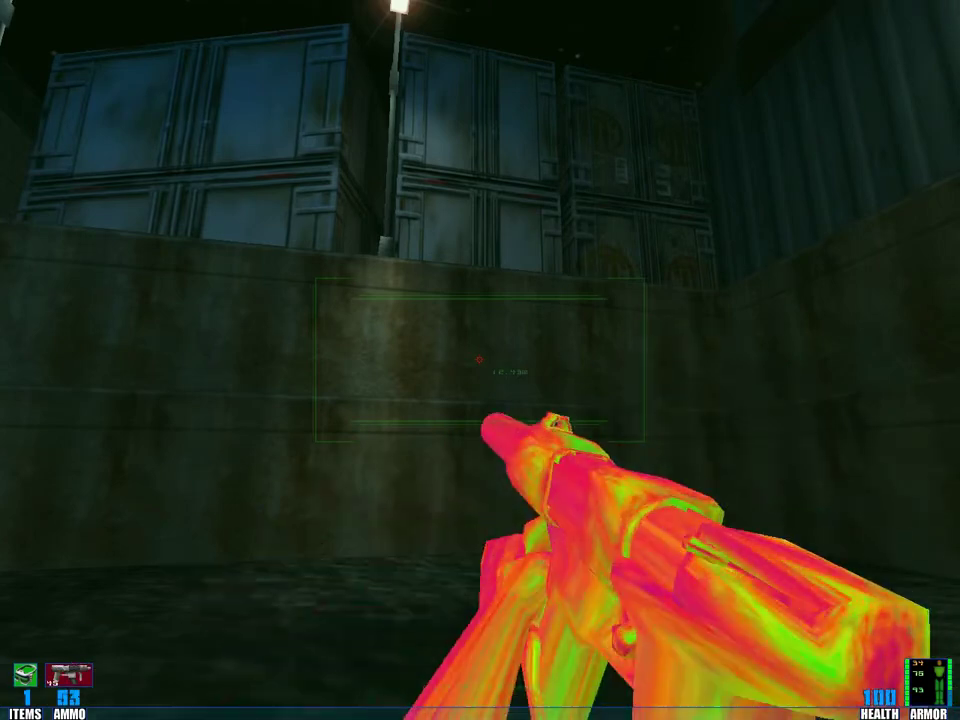
key("grave")
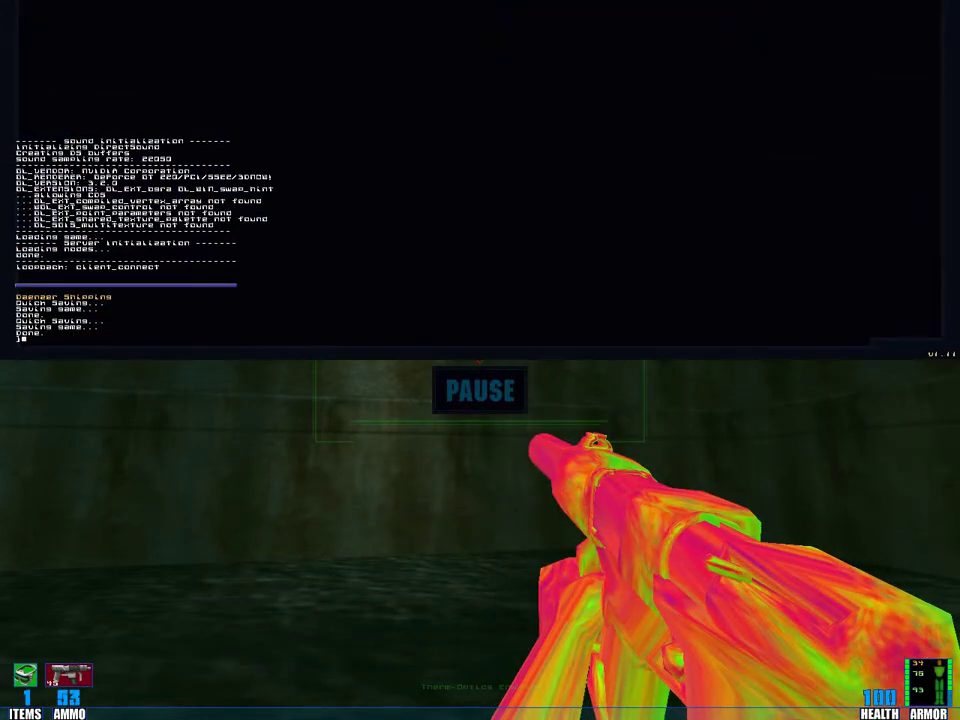
type("noclip")
Step: Enable noclip and fly over the containers, past the rooftop enemy, through the wall
key("Return")
key("grave")
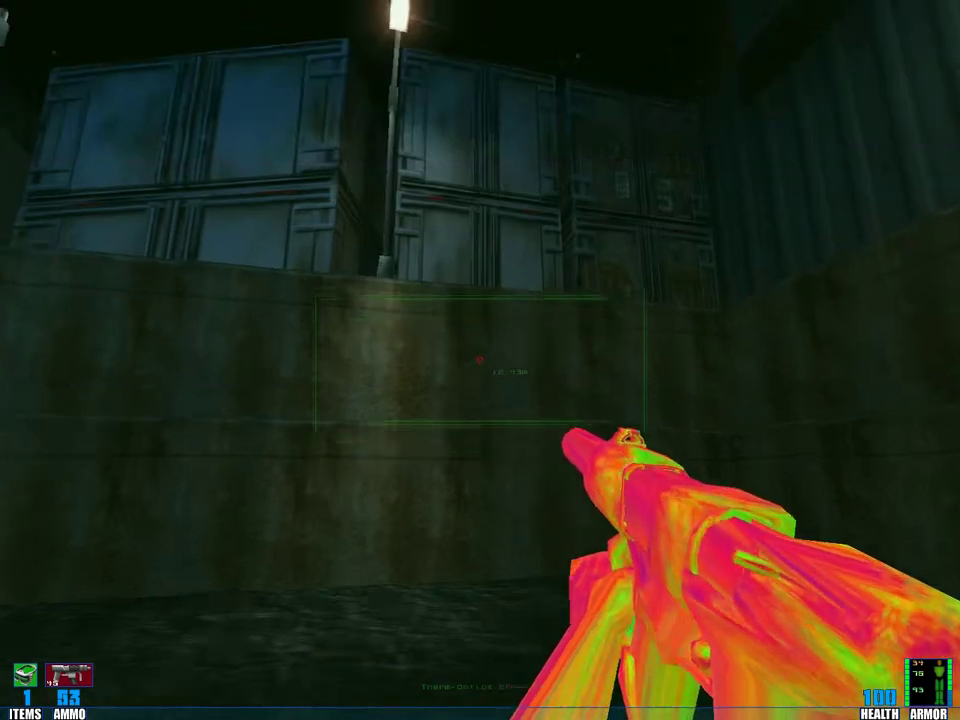
key("w")
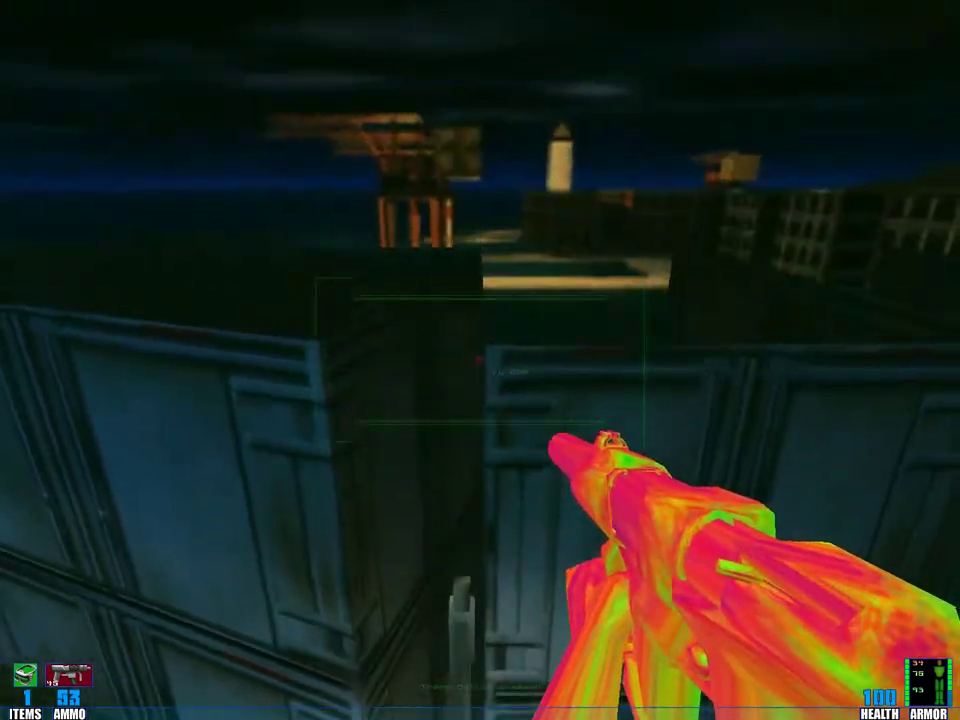
key("w")
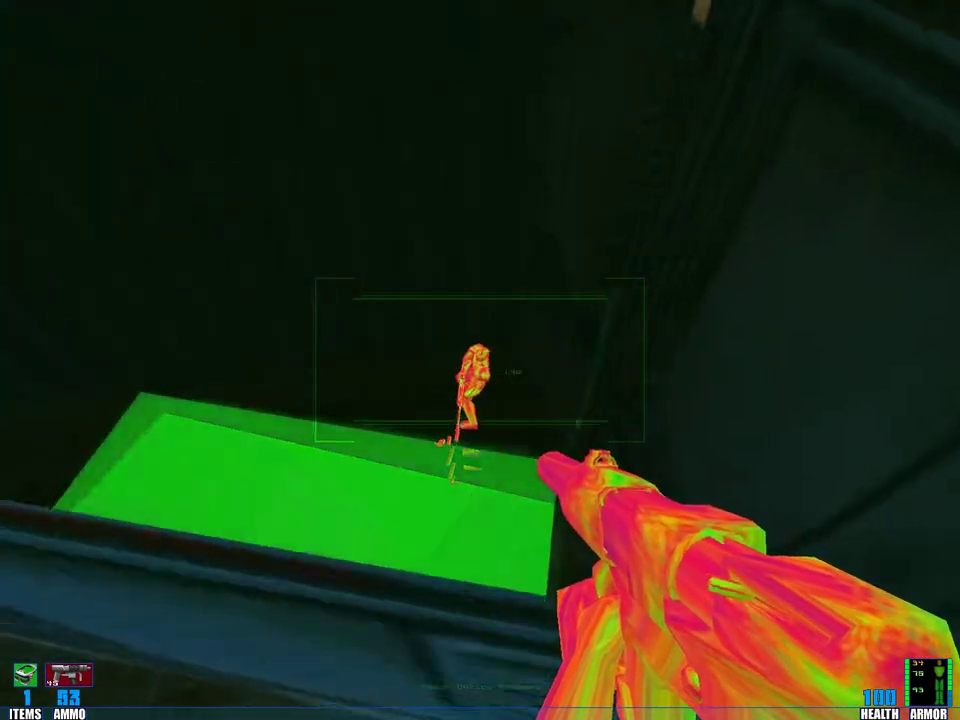
key("w")
key("w")
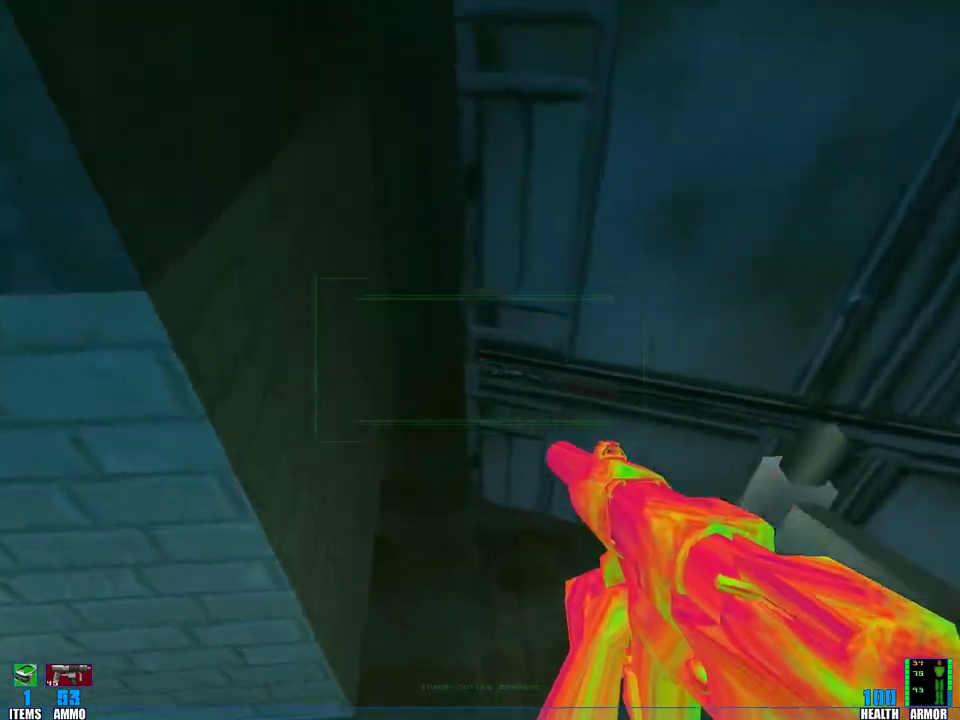
Step: Fly through the corridor and shaft wall to the guard below and shoot him
key("w")
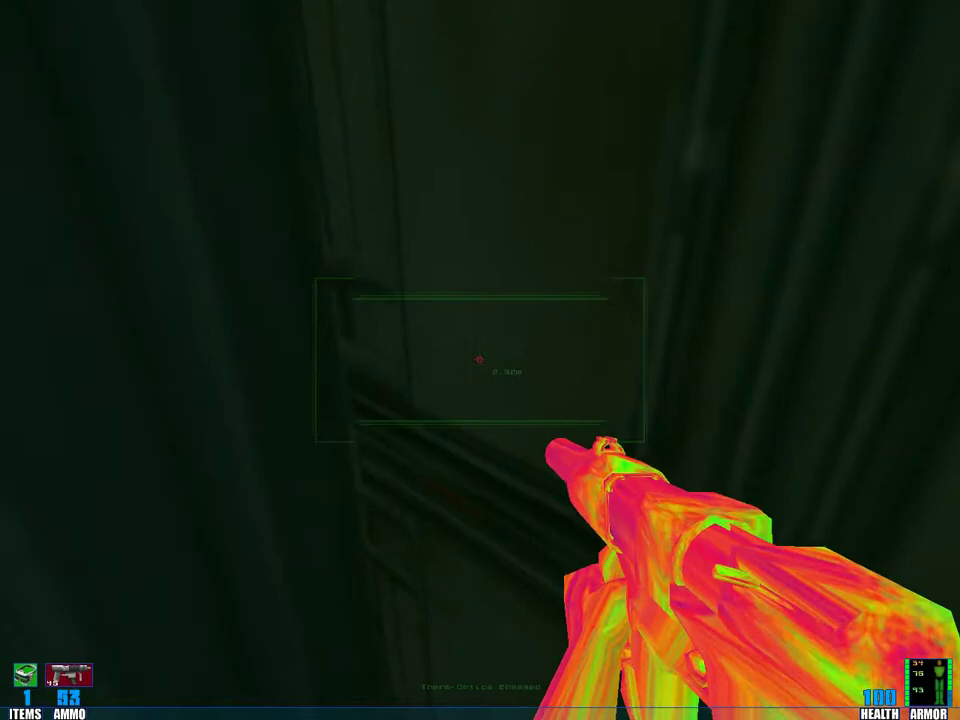
key("w")
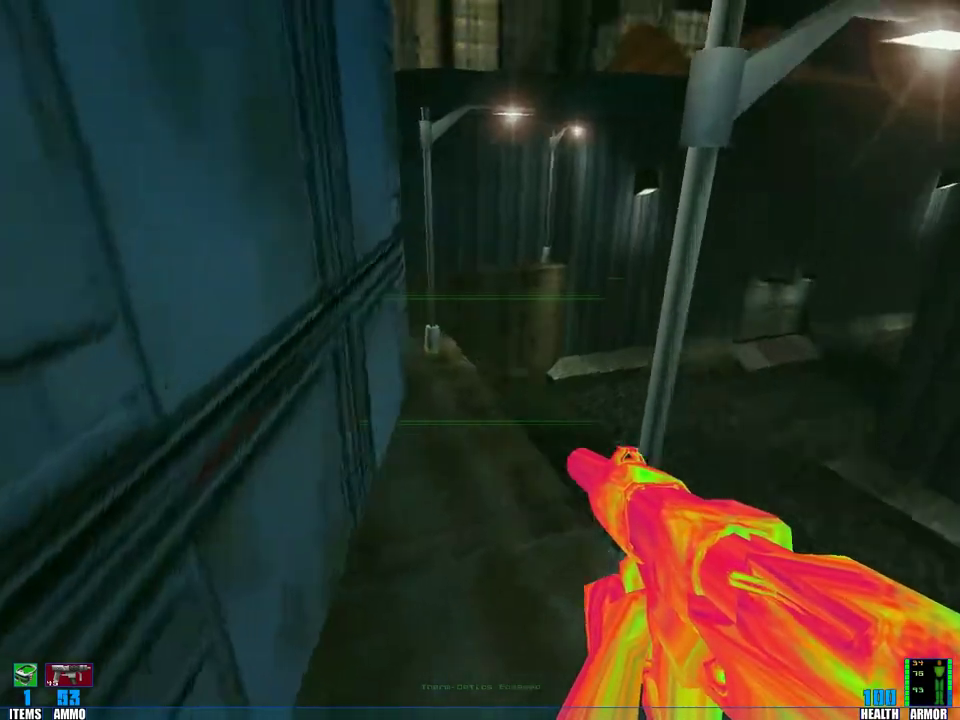
key("w")
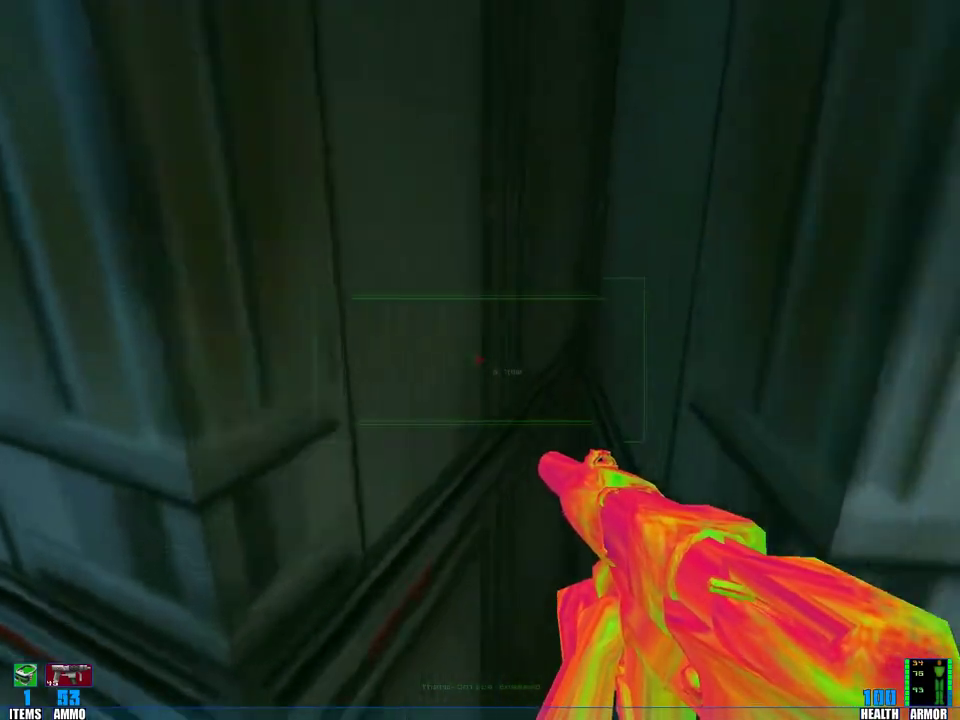
key("w")
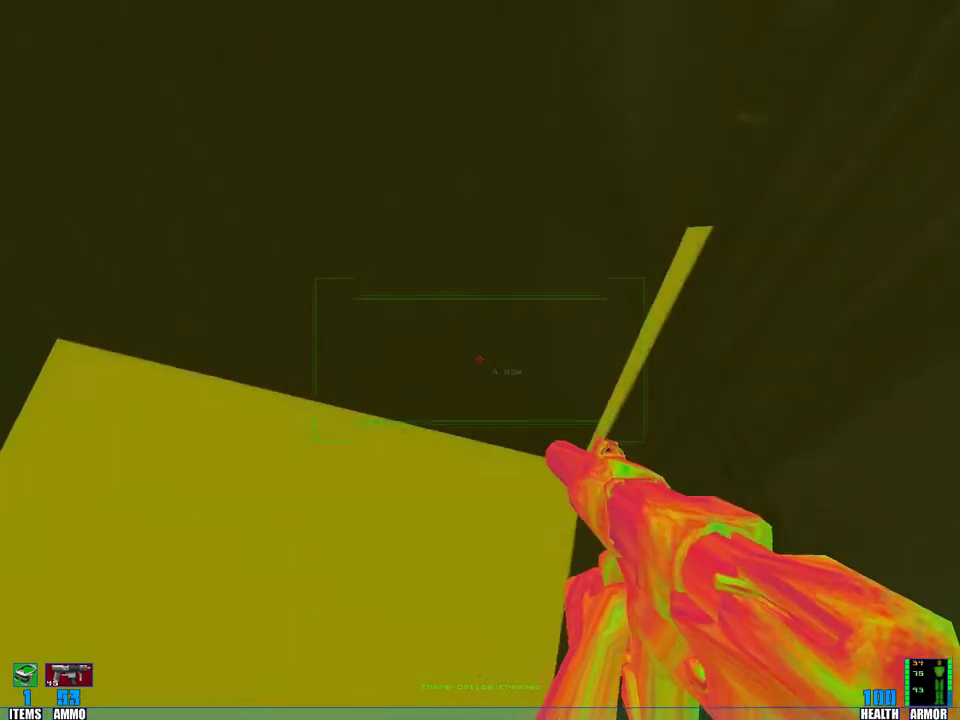
key("w")
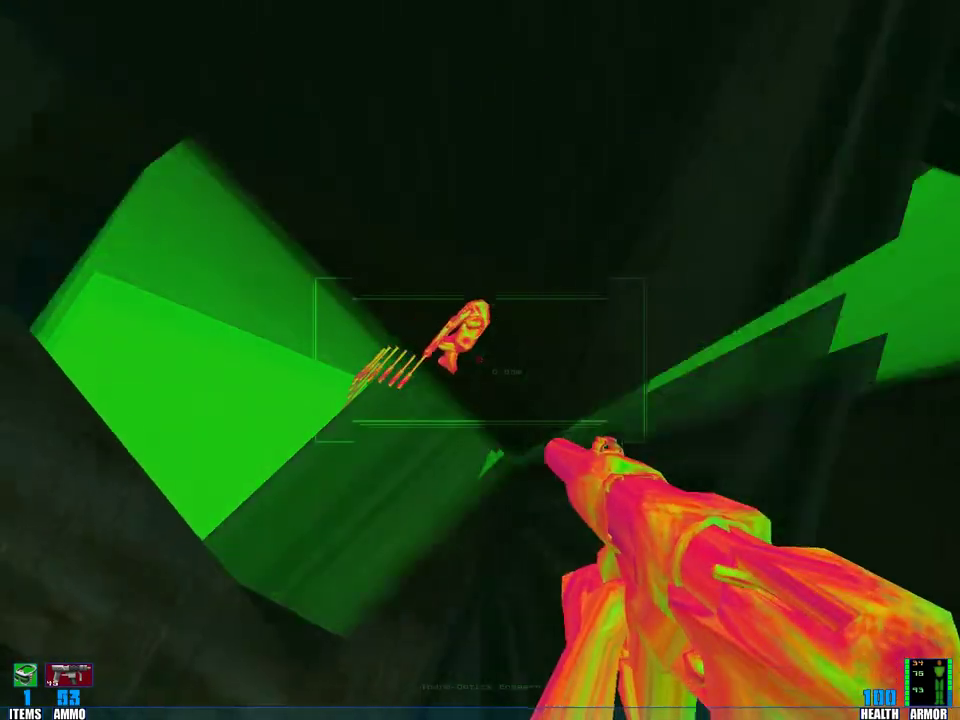
key("w")
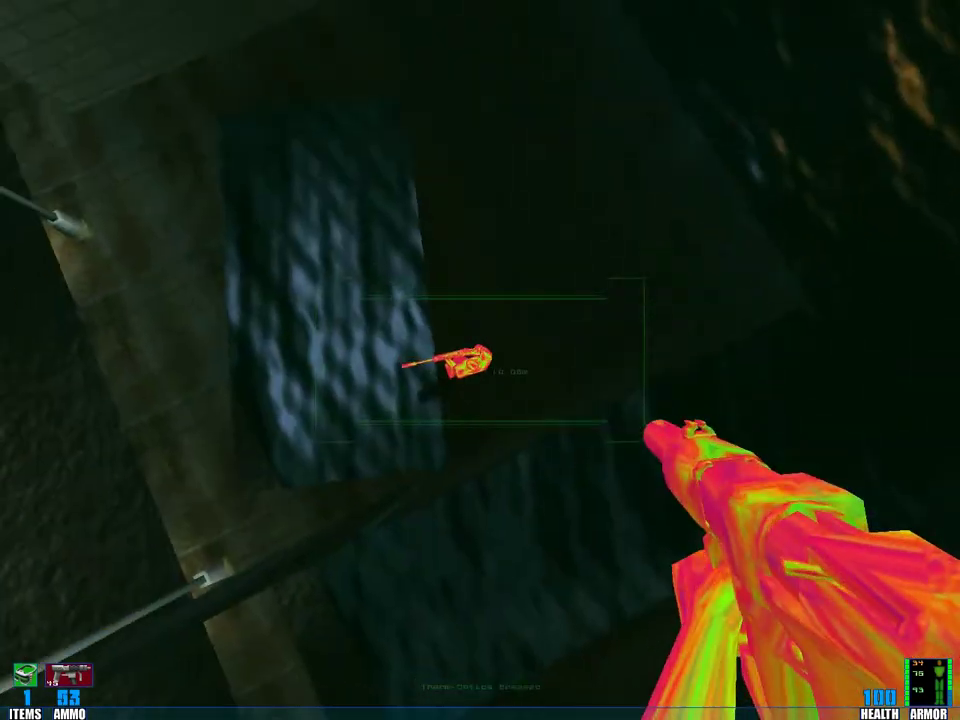
key("w")
left_click(480, 360)
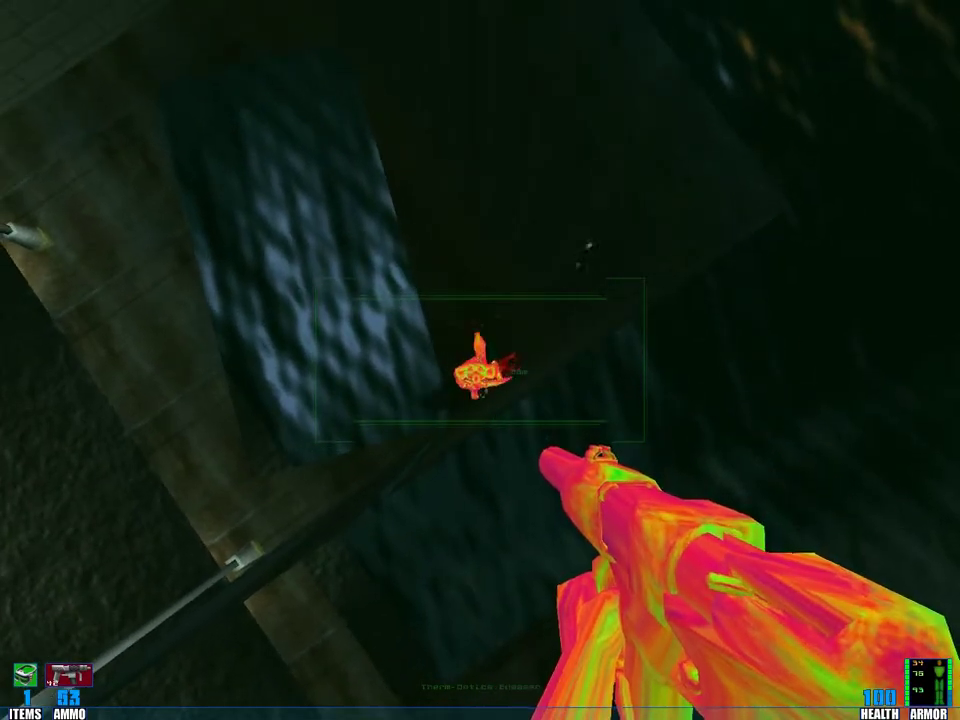
left_click(480, 360)
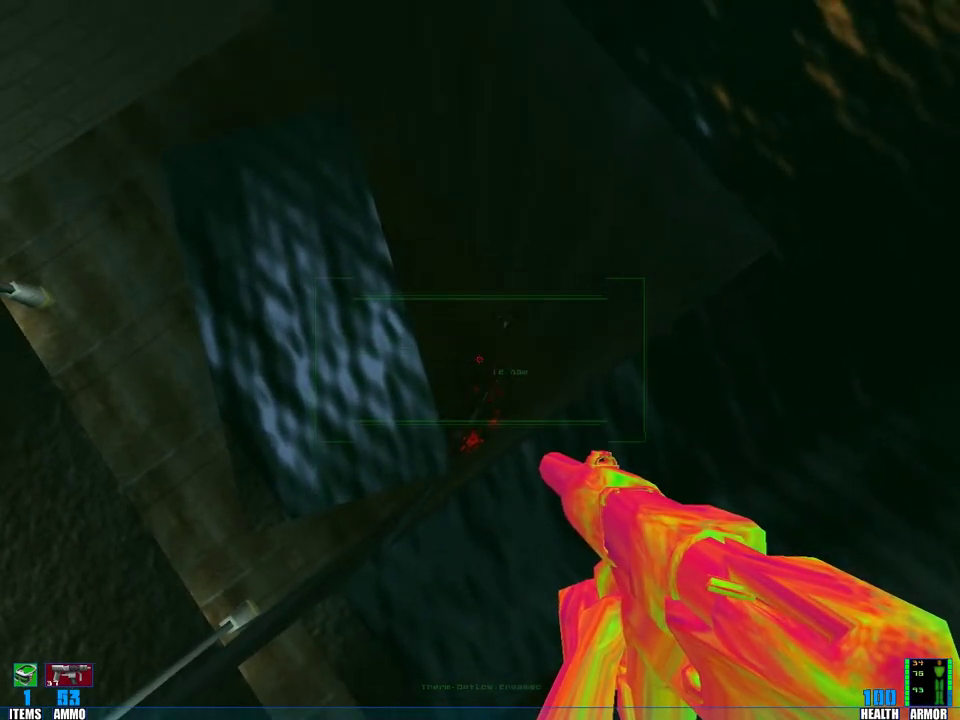
Step: Survey the area past the green block and the lamp-lit yard below
left_click_drag(480, 360, 300, 460)
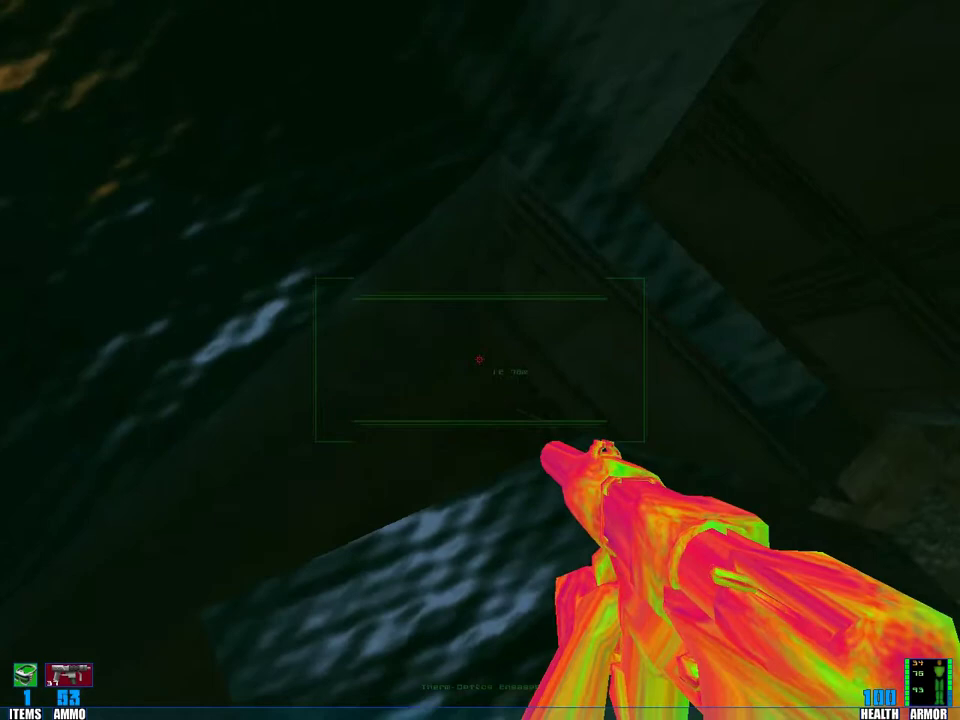
left_click_drag(480, 360, 620, 300)
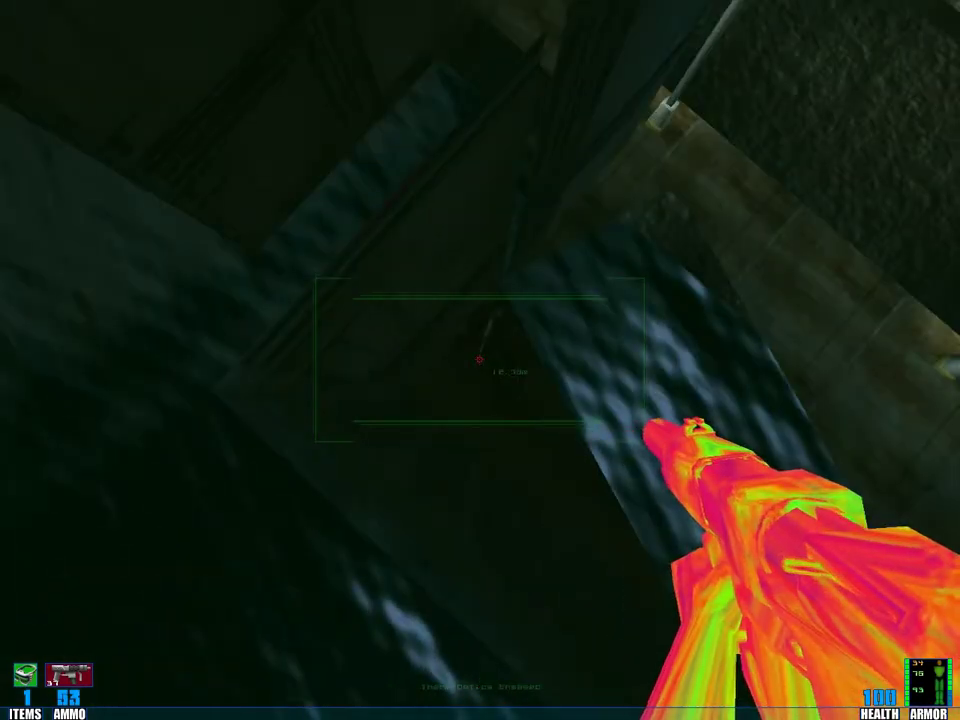
left_click_drag(480, 360, 380, 300)
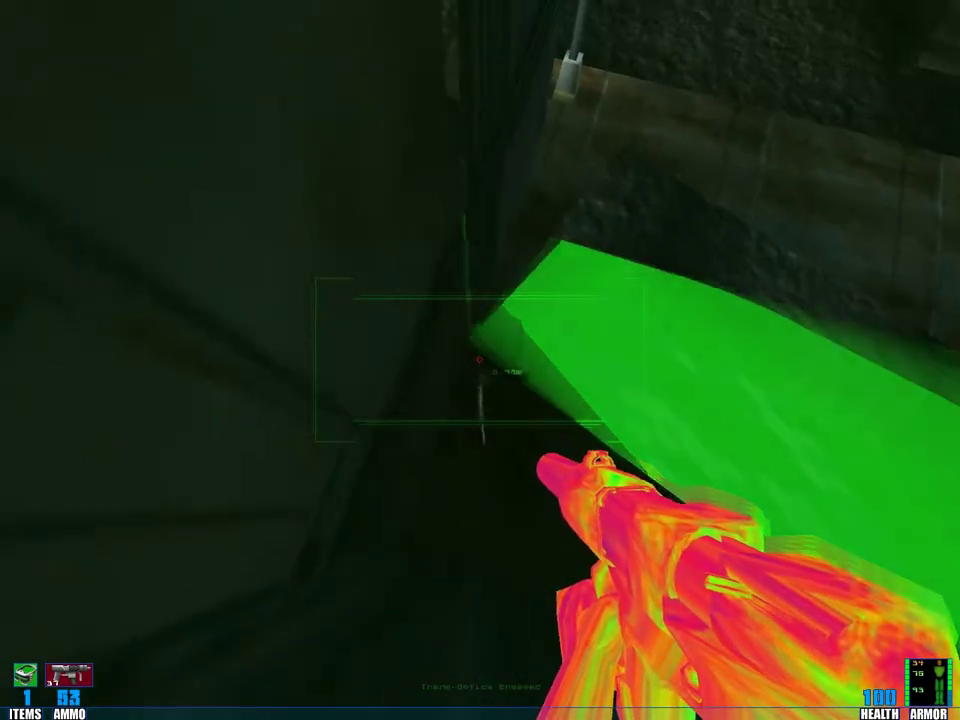
left_click_drag(480, 360, 560, 250)
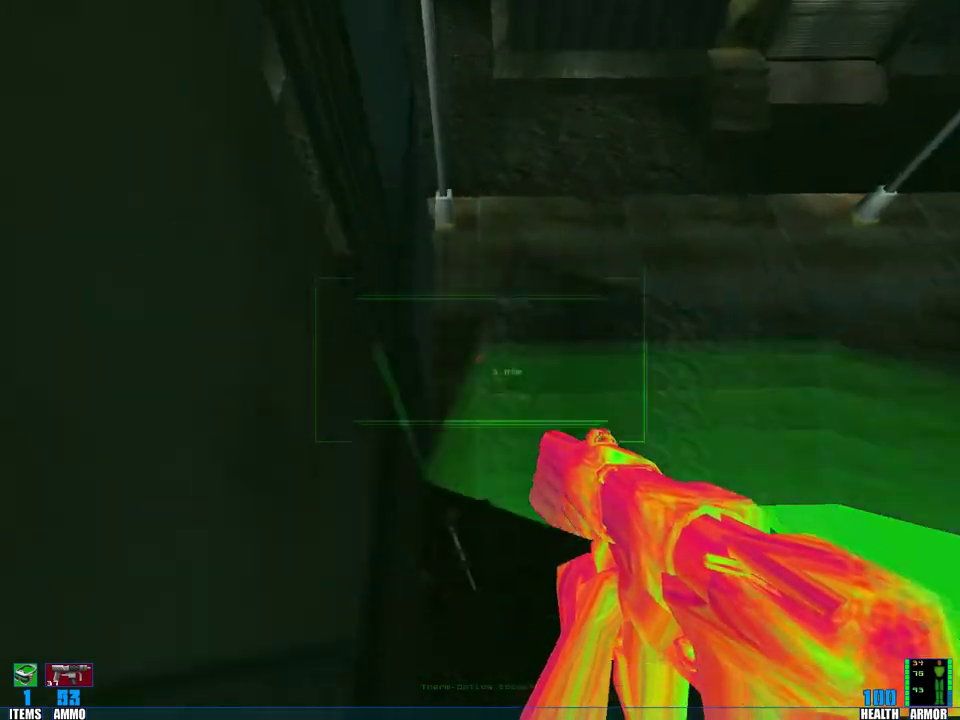
left_click_drag(480, 360, 380, 420)
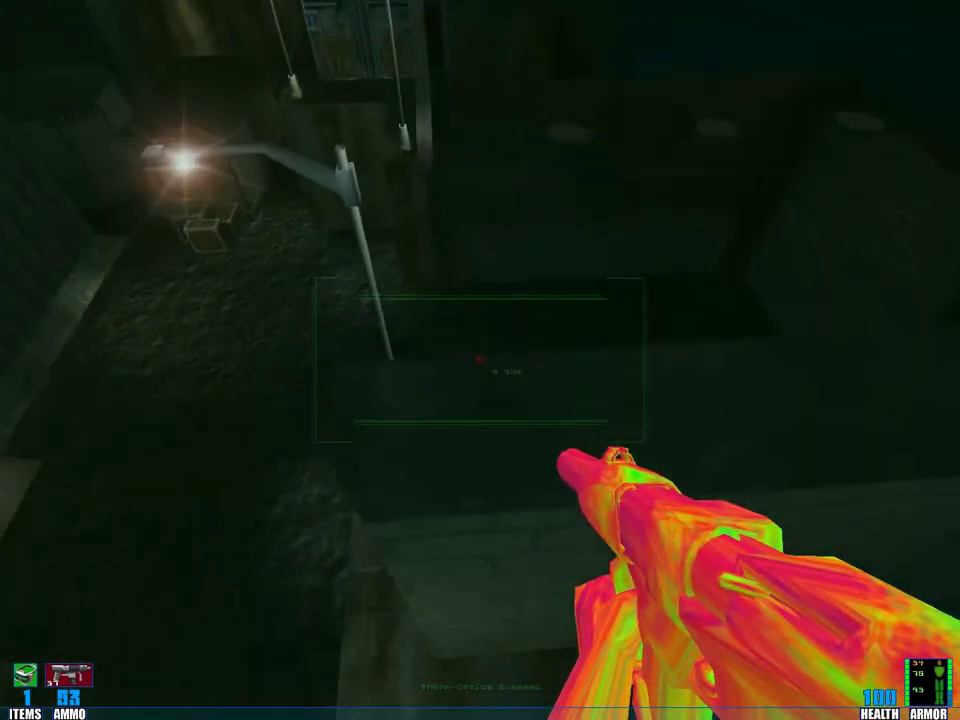
Step: Level the view along the street and turn noclip off in the console
left_click_drag(480, 360, 480, 200)
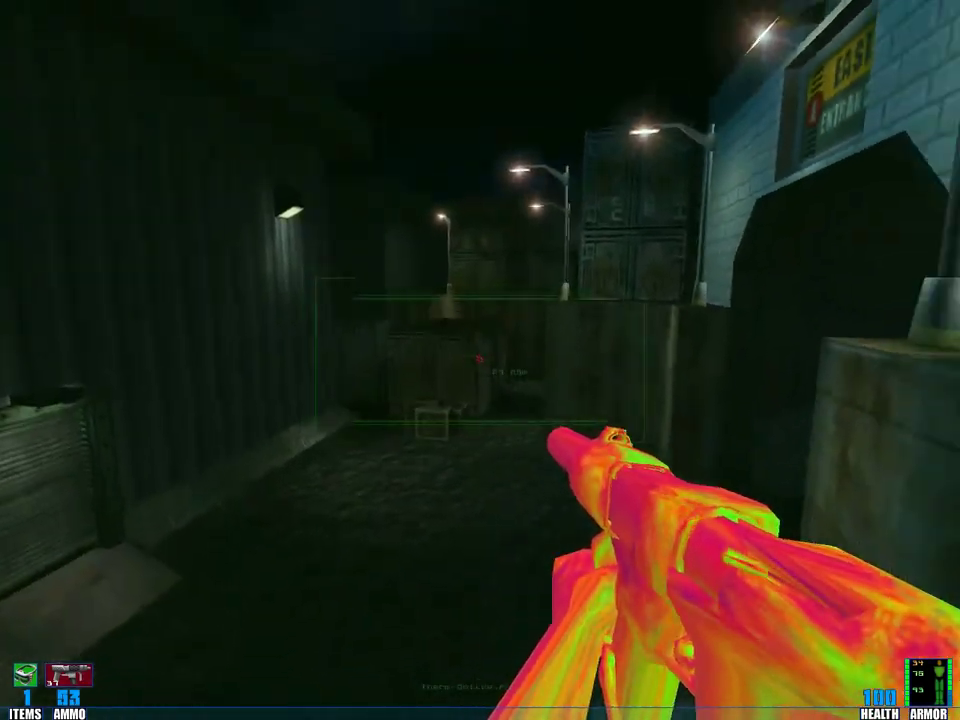
key("grave")
type("noclip")
key("Return")
key("grave")
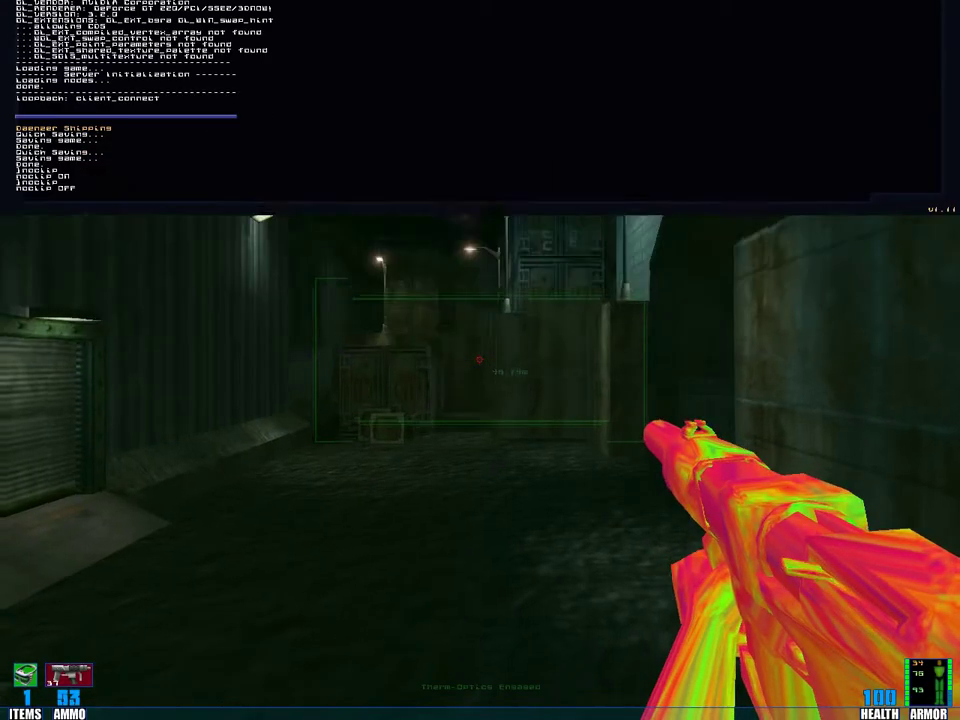
Step: Walk down the alley past the manhole and the streetlamps
left_click_drag(480, 360, 300, 380)
left_click_drag(480, 360, 700, 360)
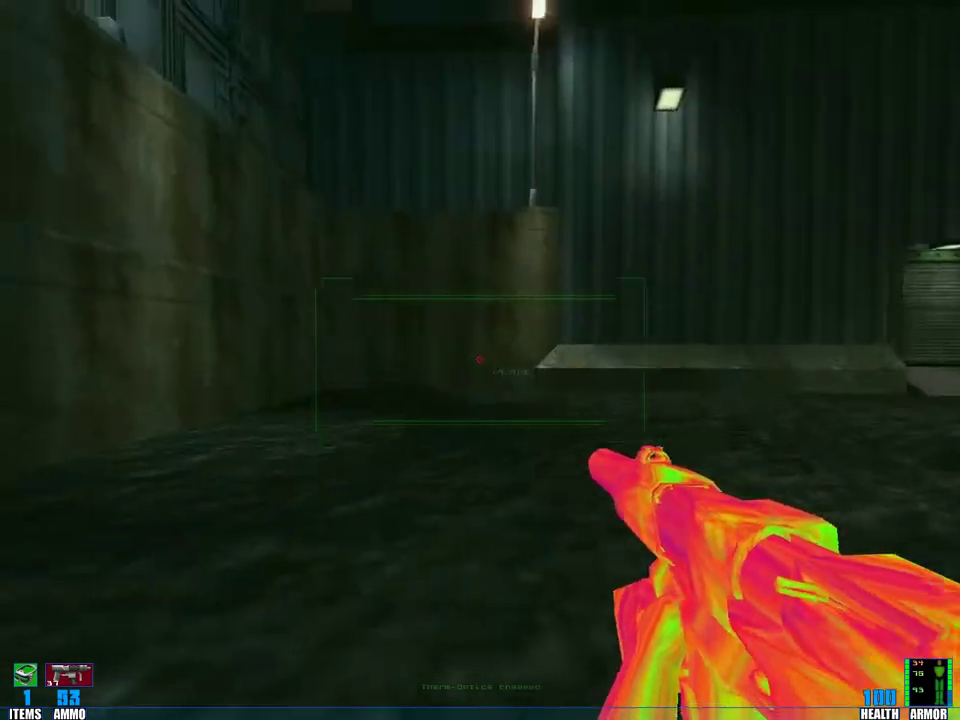
key("w")
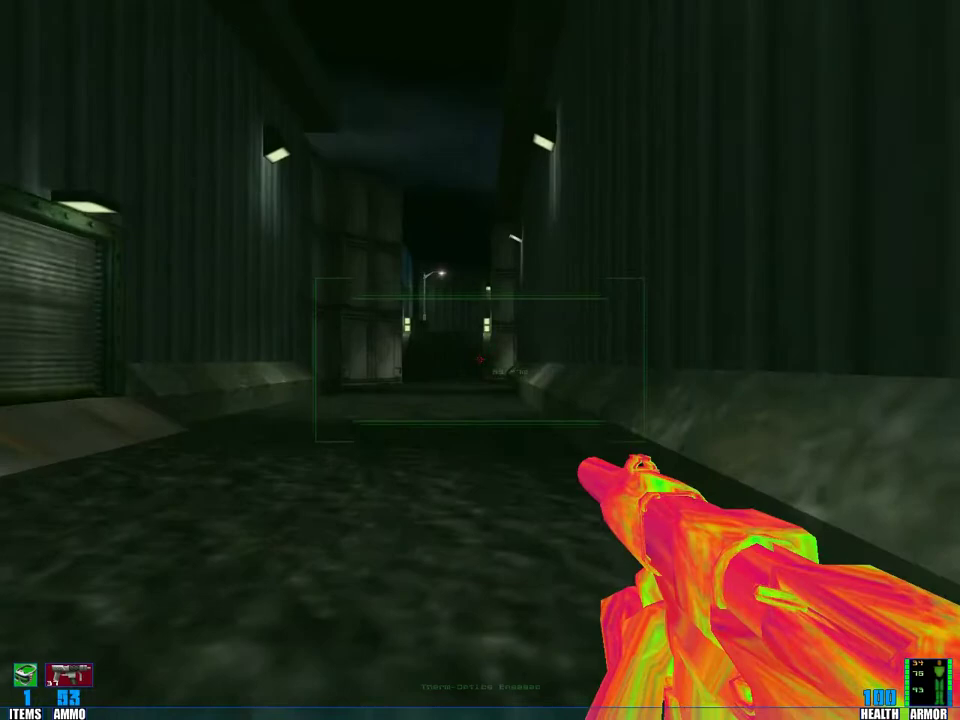
key("w")
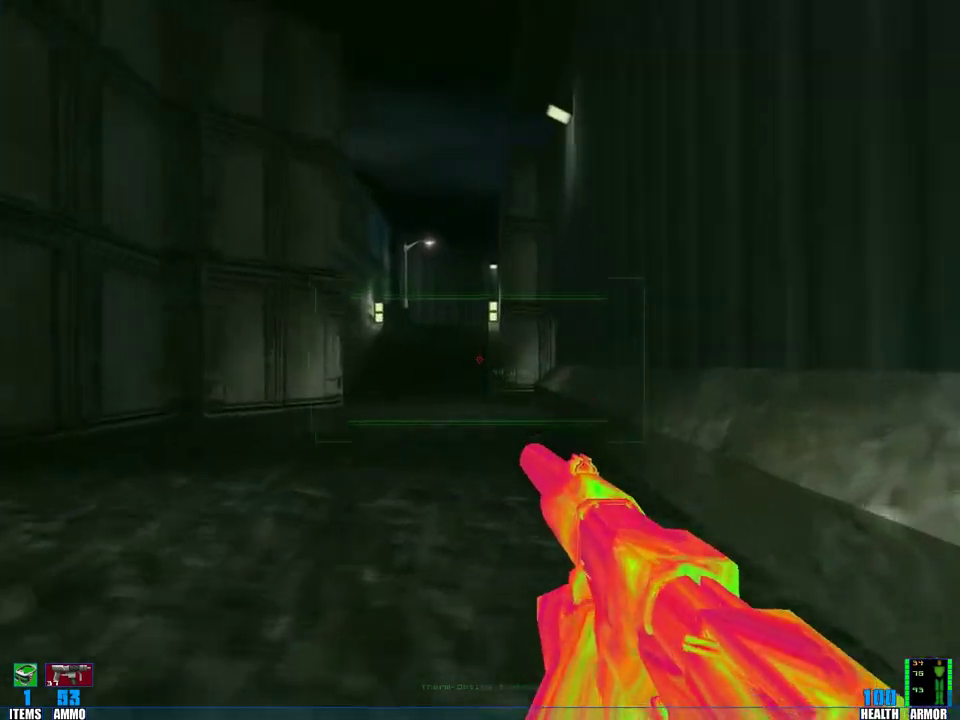
key("w")
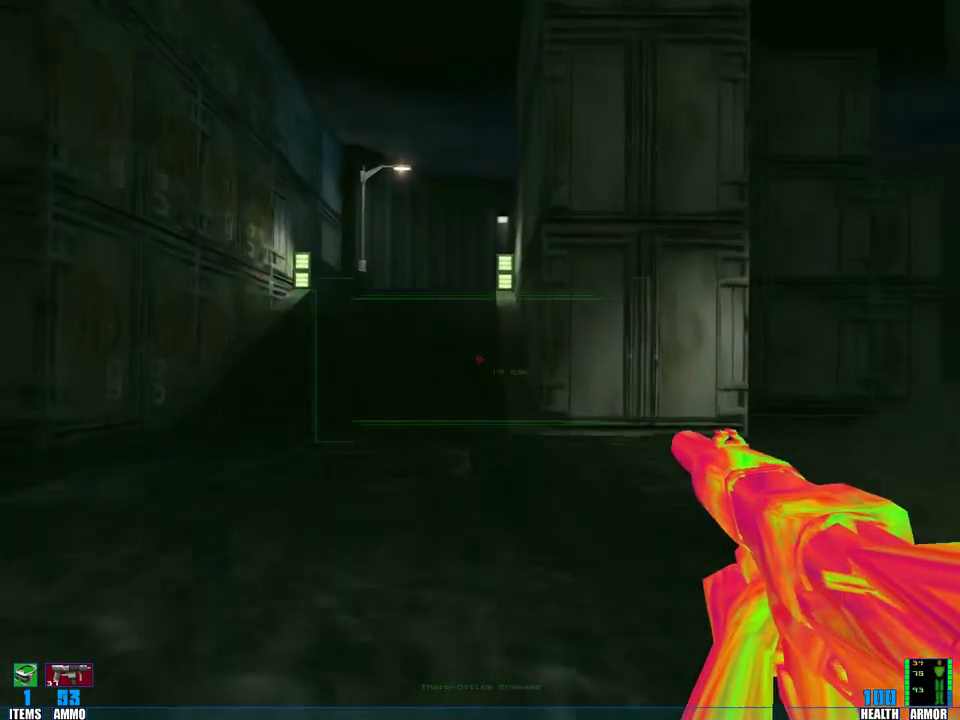
key("w")
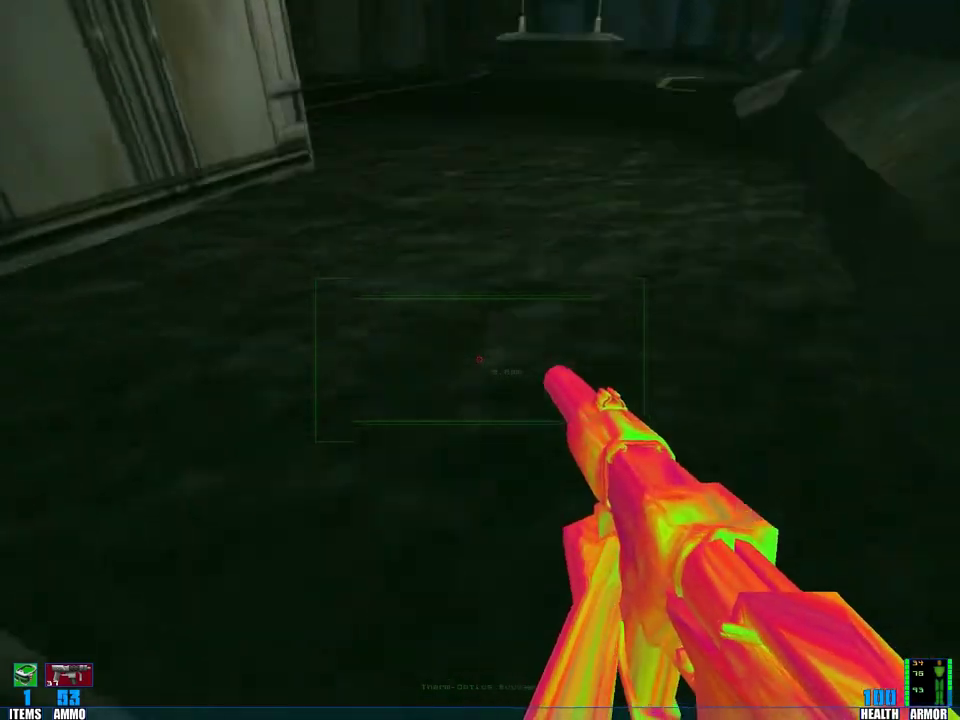
key("w")
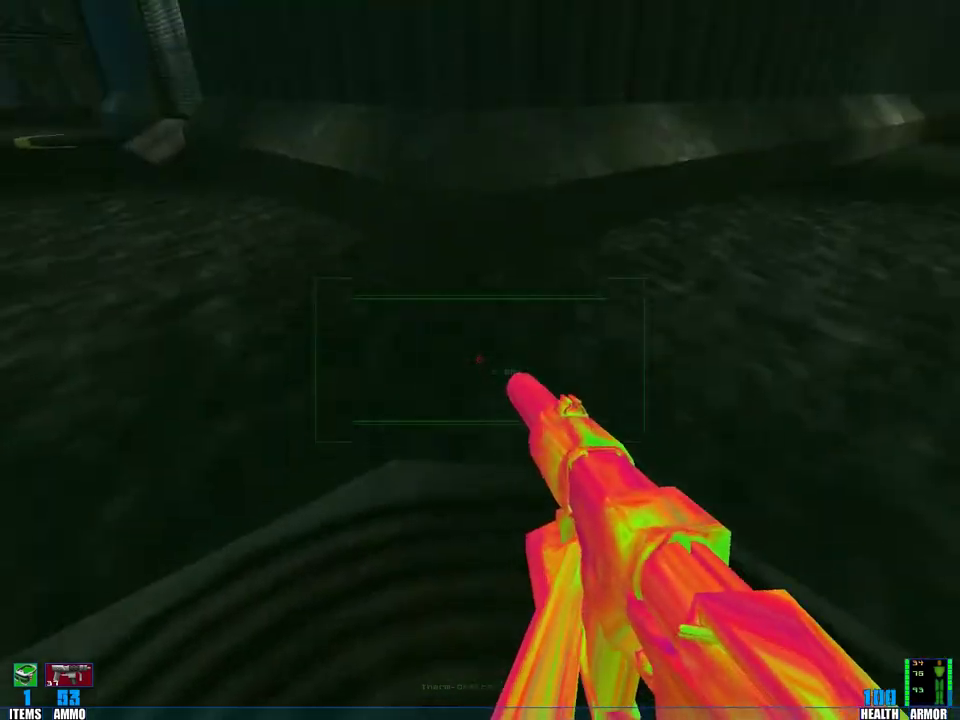
key("w")
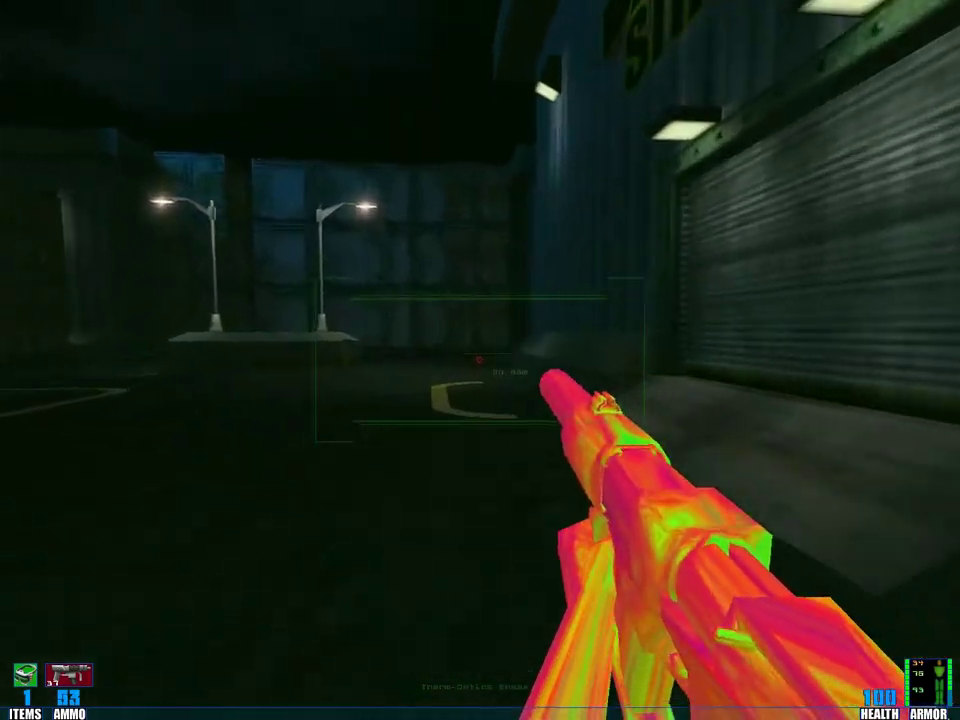
key("w")
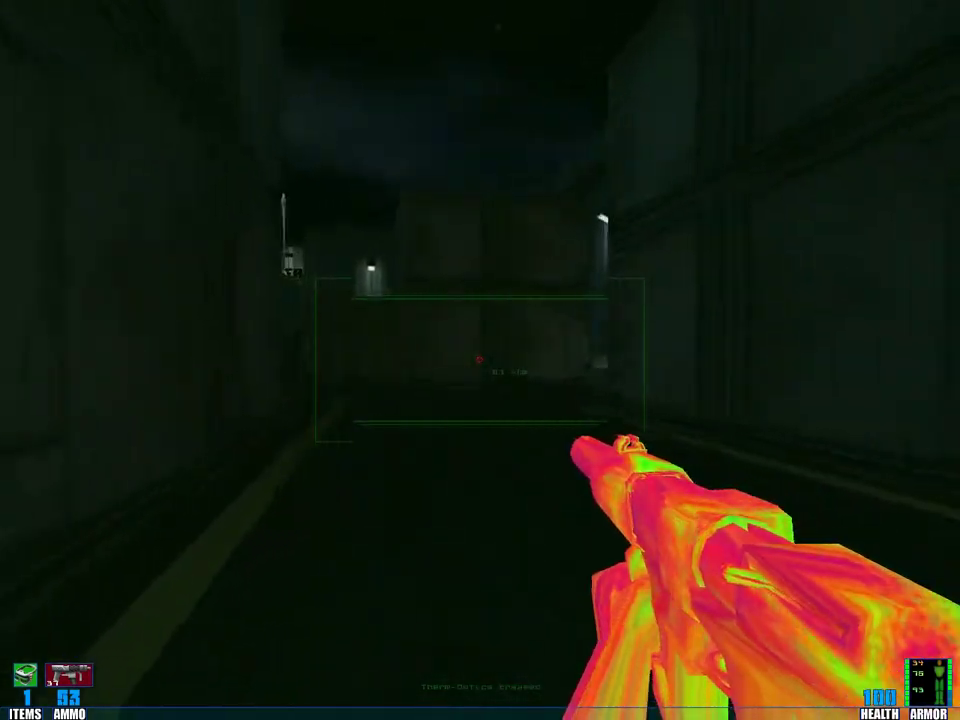
Step: Pass the shipyard warehouse and cross the container yard to the CRANE sign
key("w")
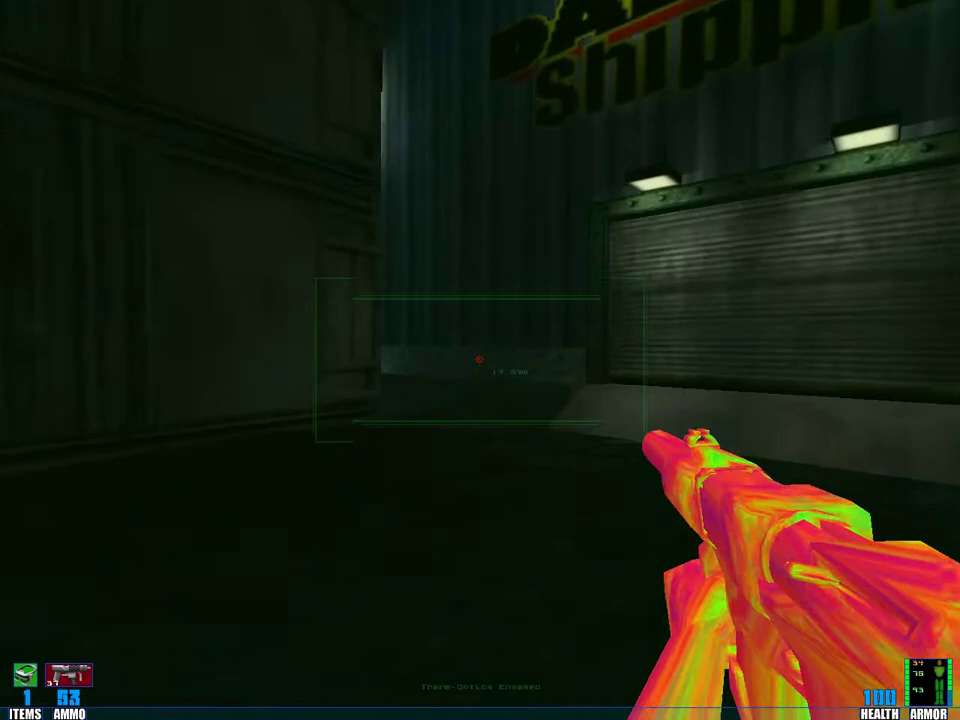
key("w")
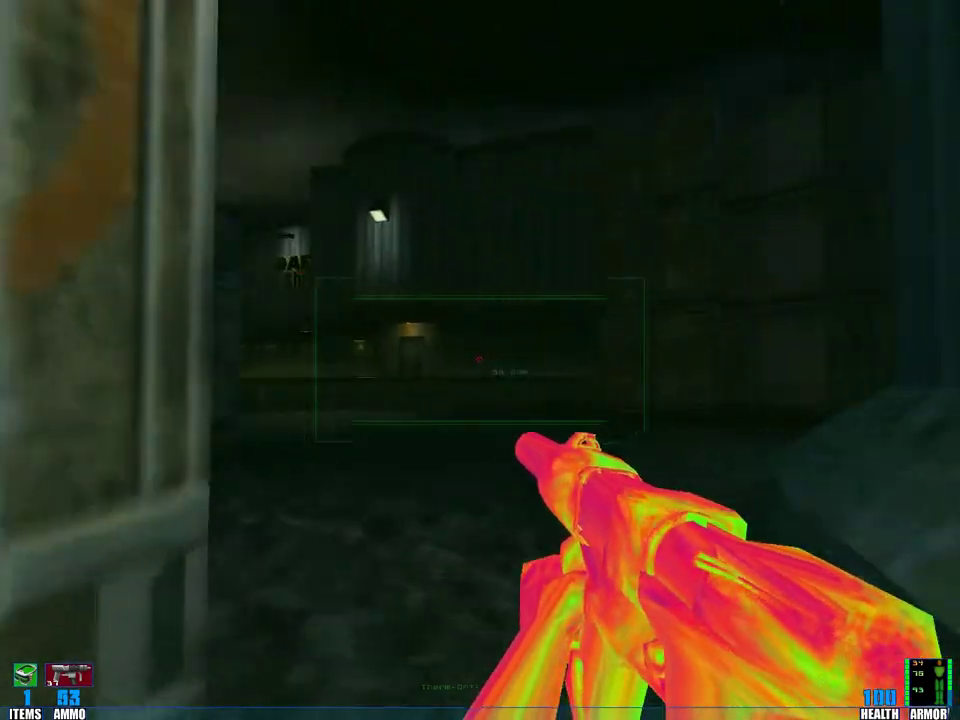
key("w")
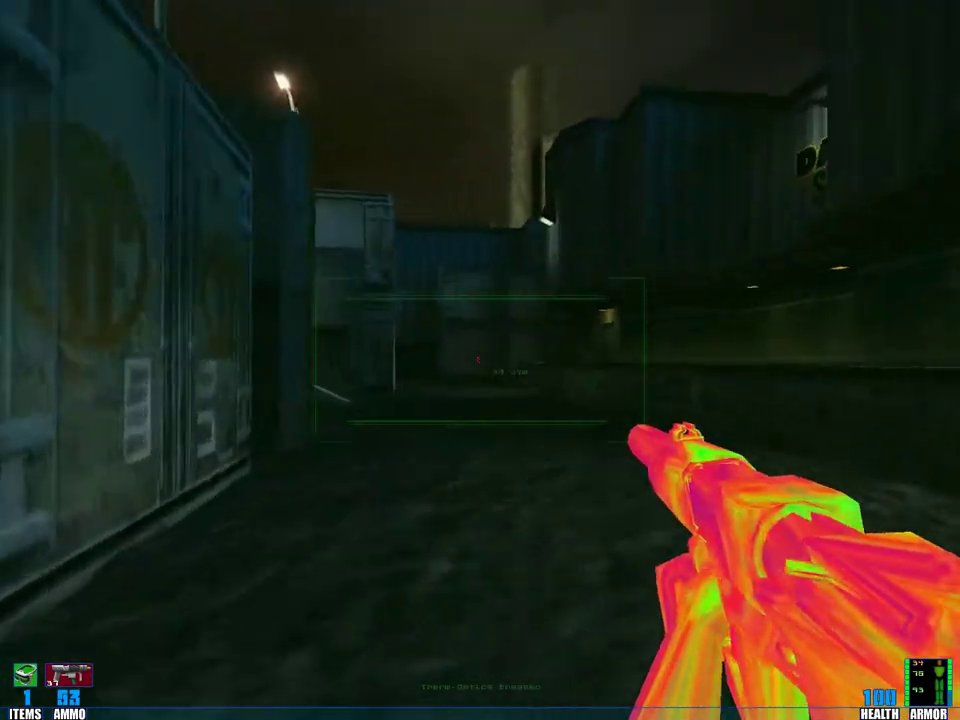
key("w")
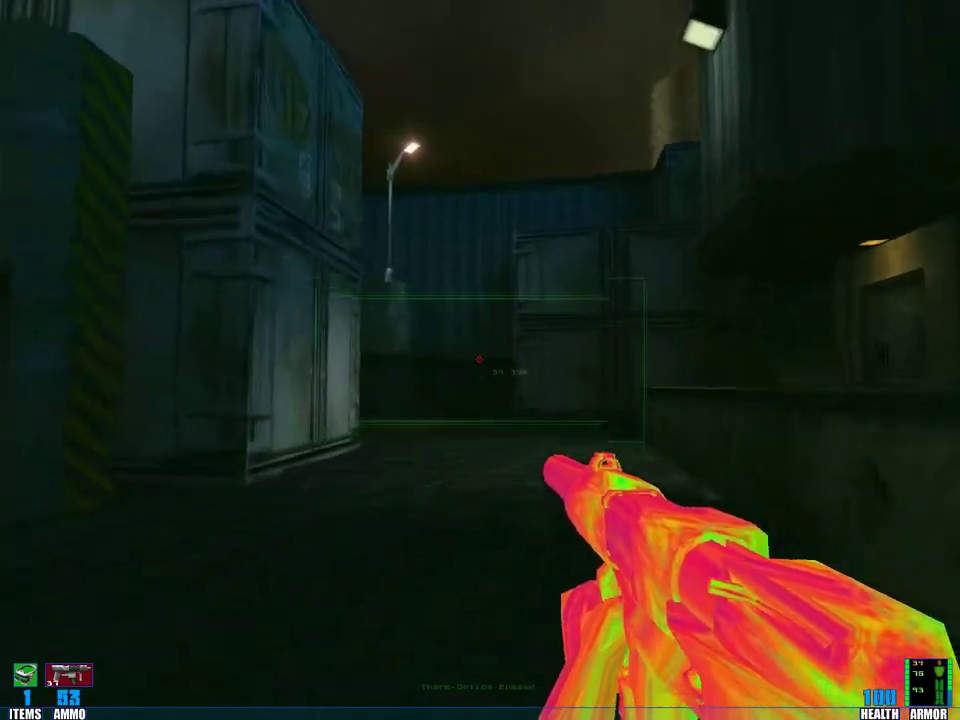
key("w")
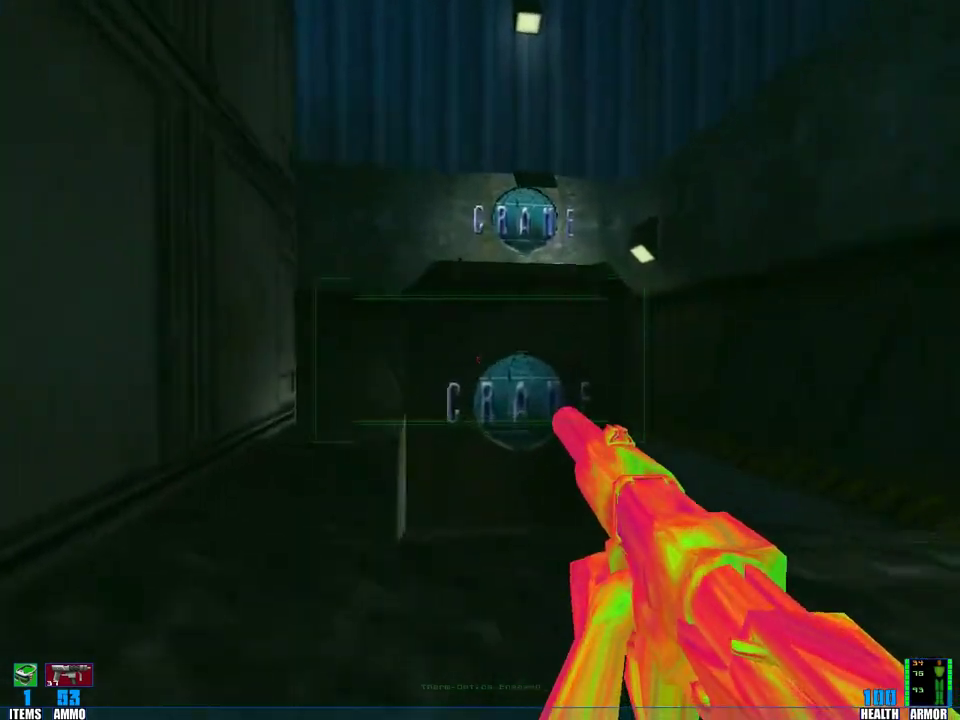
key("w")
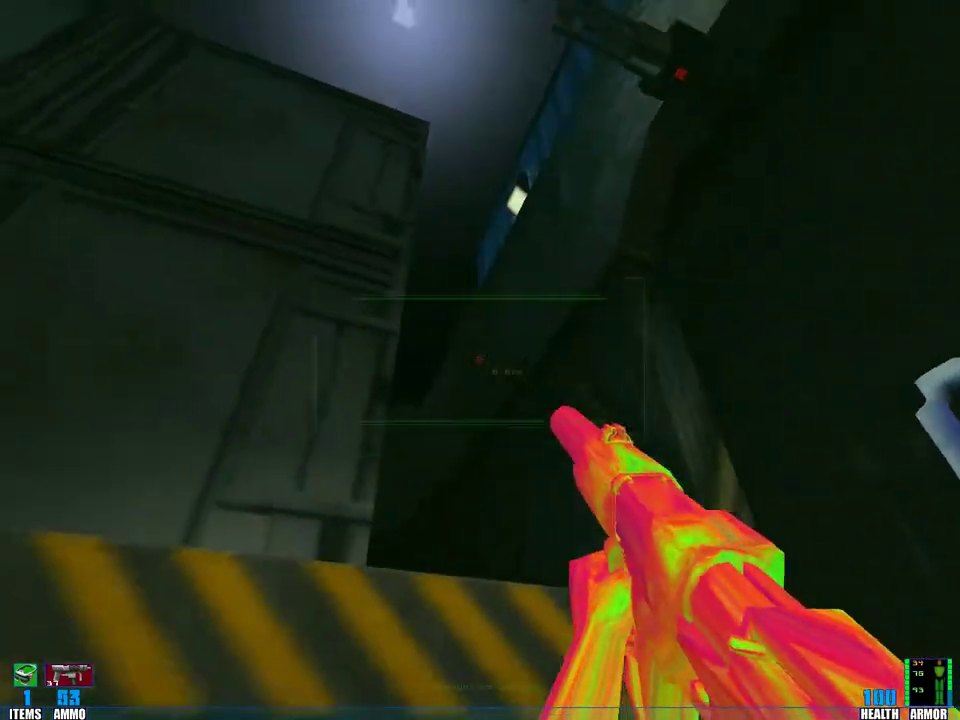
Step: Go through the dark corridor back to the CRANE sign and fire eight rounds
key("w")
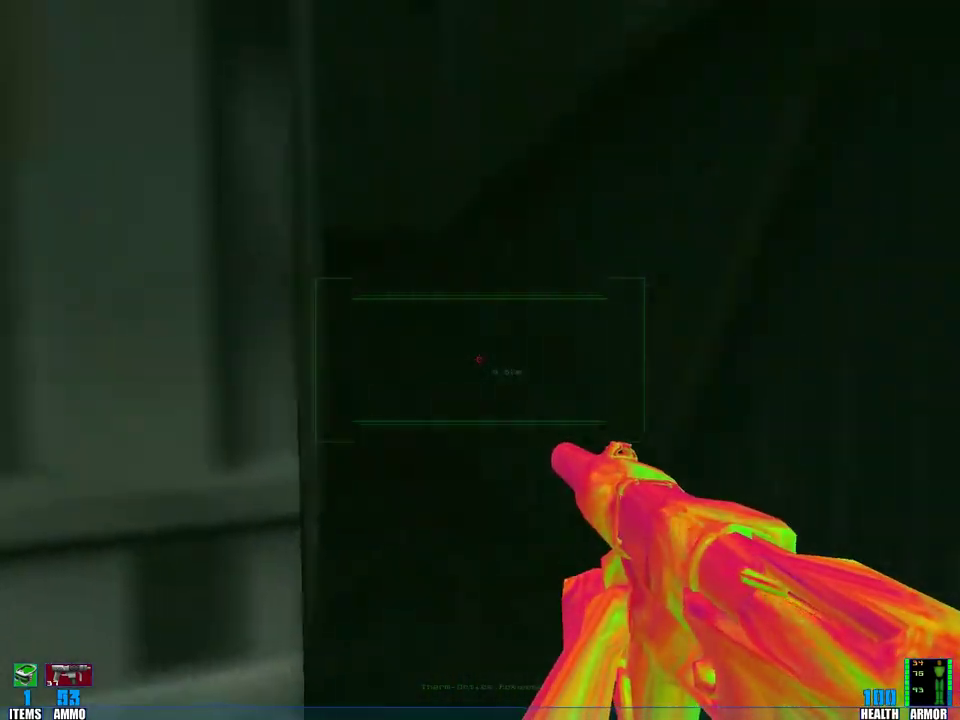
key("w")
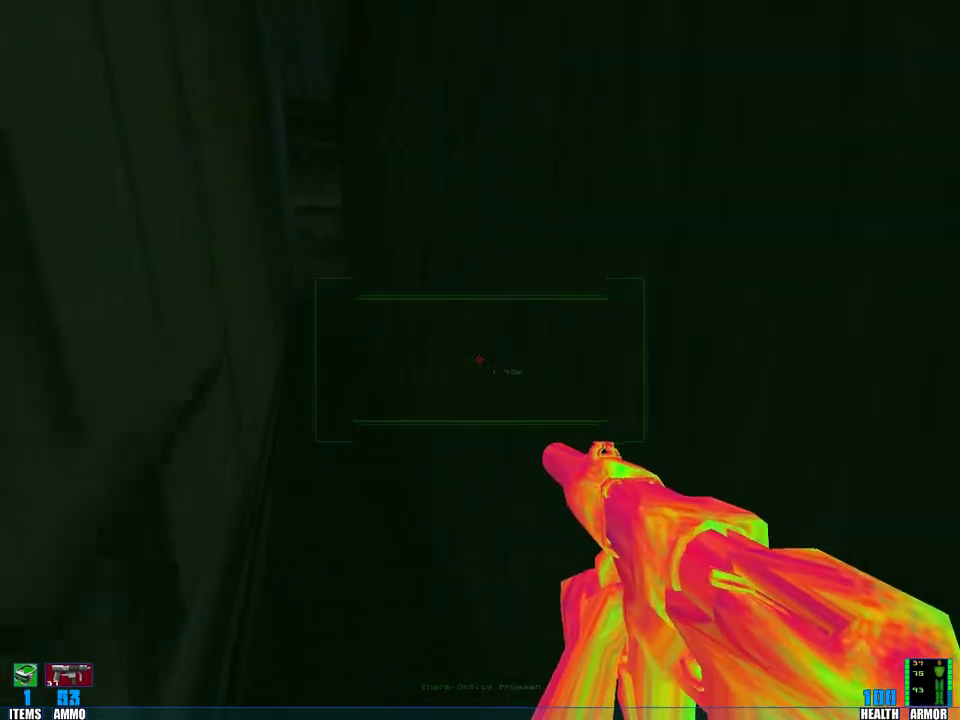
key("w")
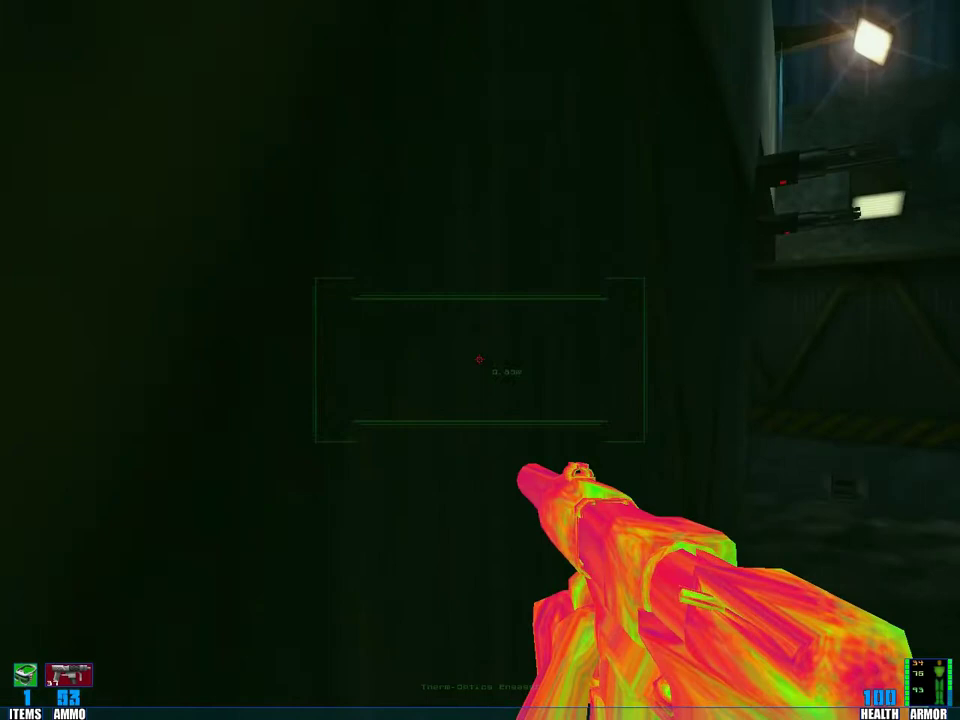
key("w")
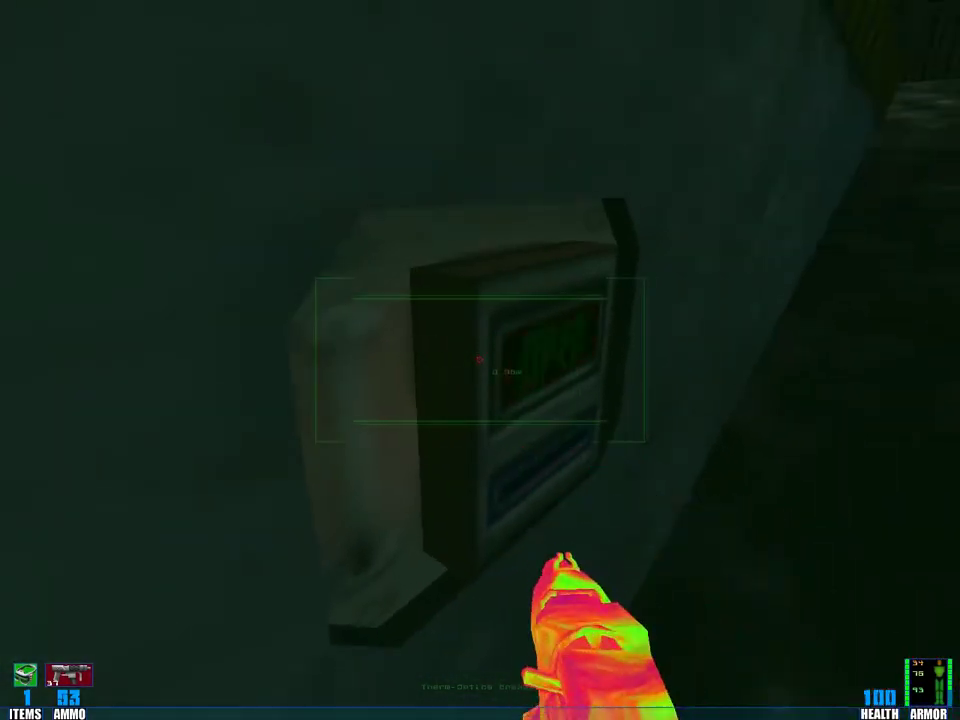
key("w")
Step: Back away and reposition around the CRANE sign through the dark area
key("s")
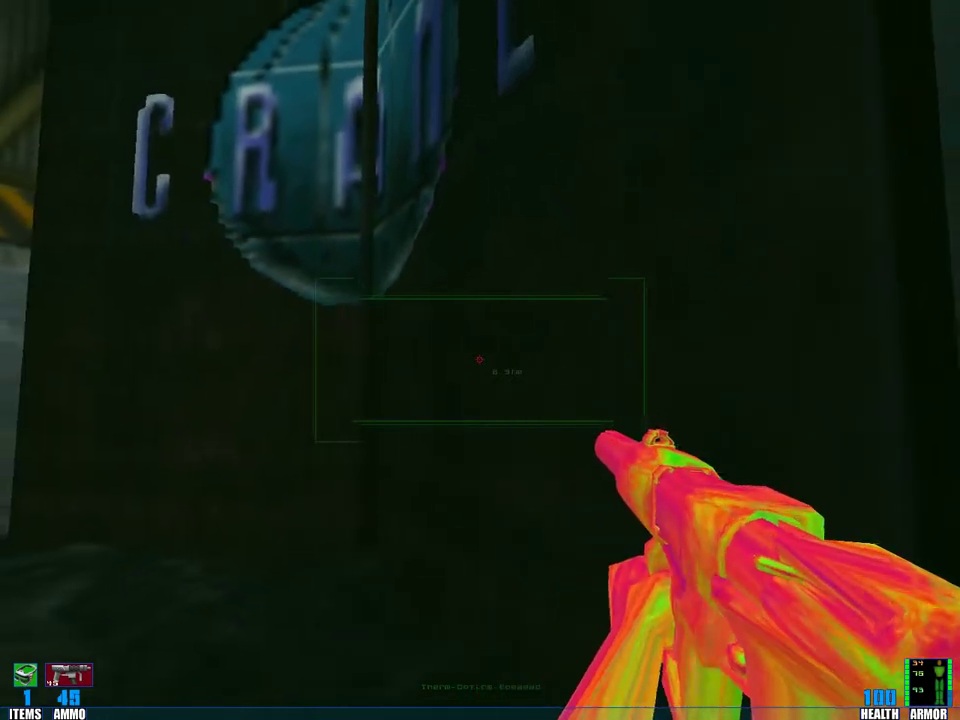
key("w")
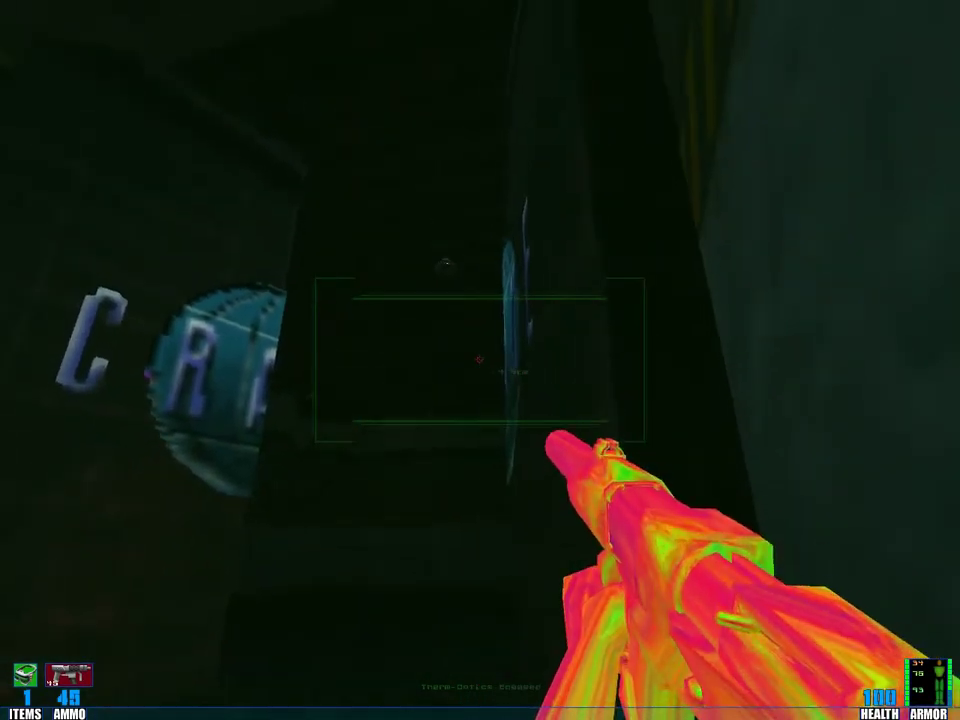
key("w")
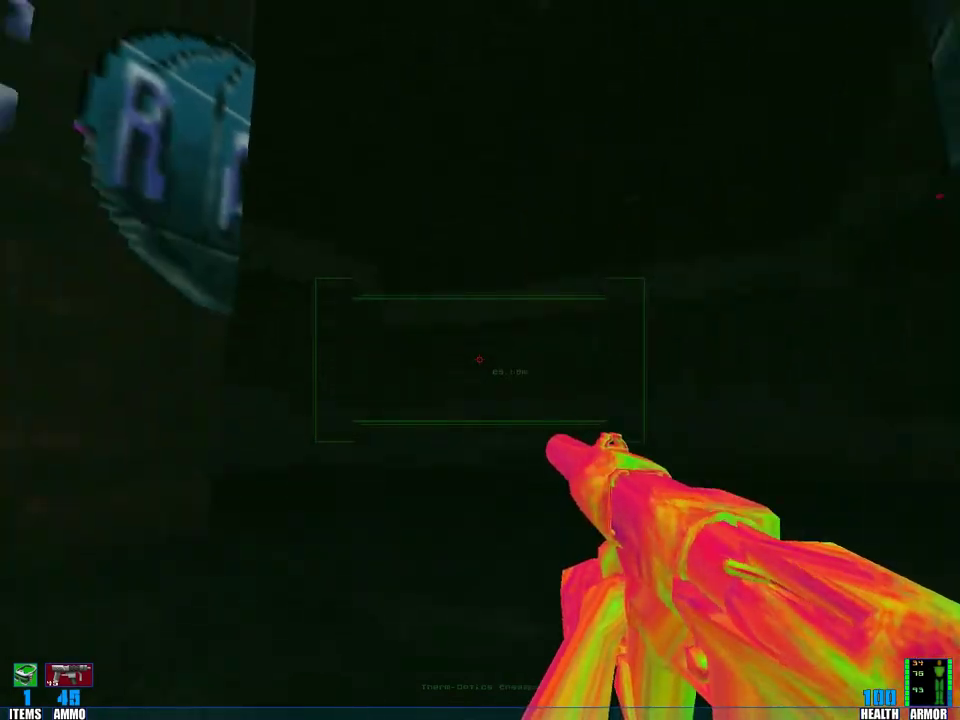
key("w")
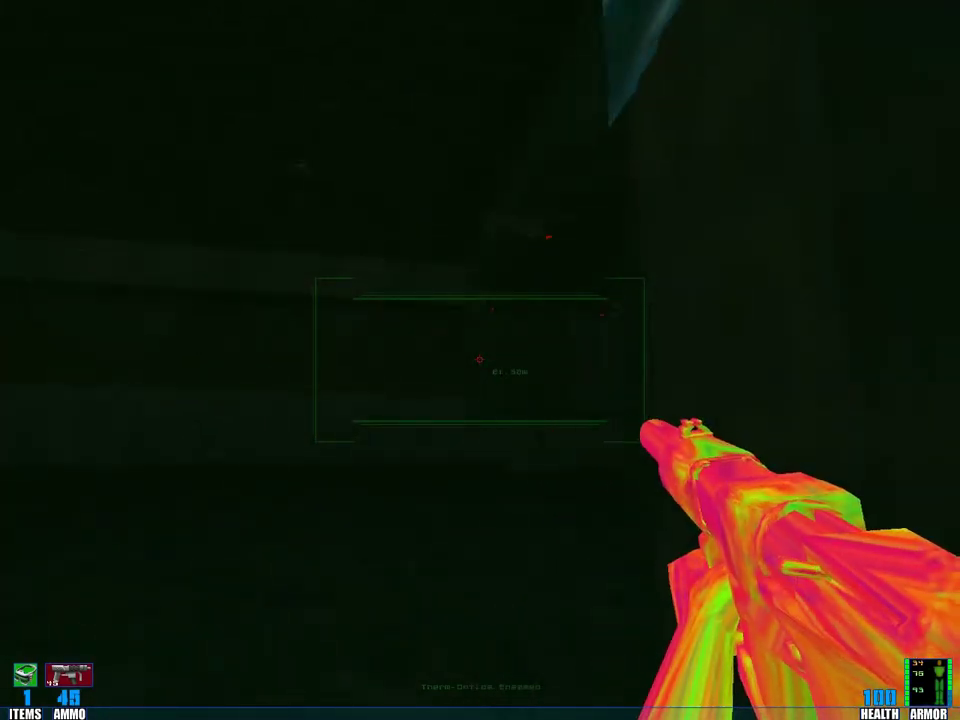
key("w")
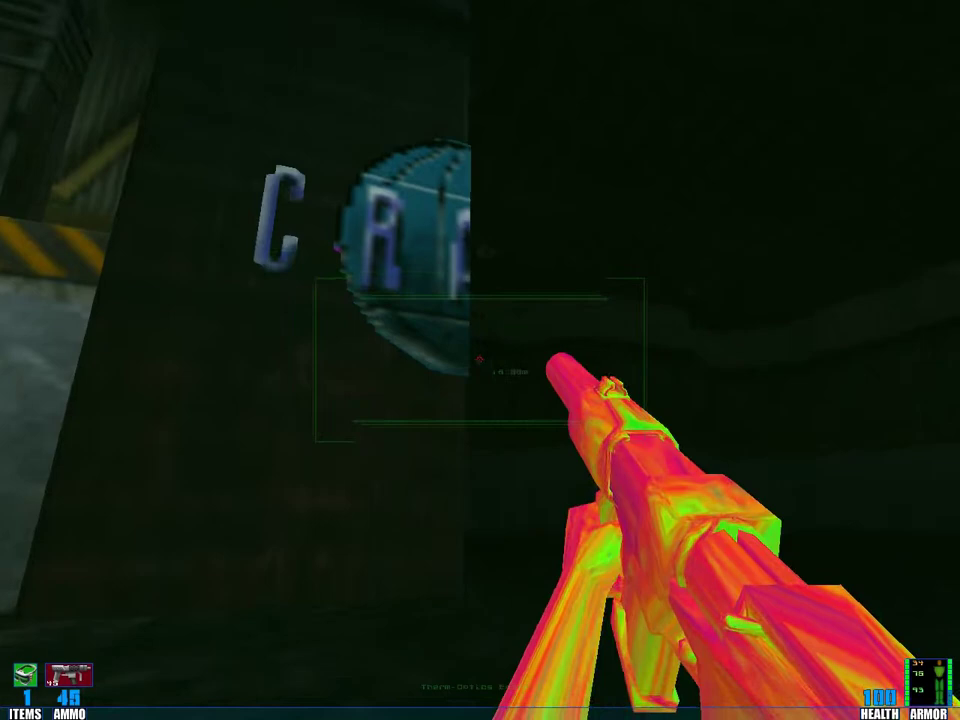
key("w")
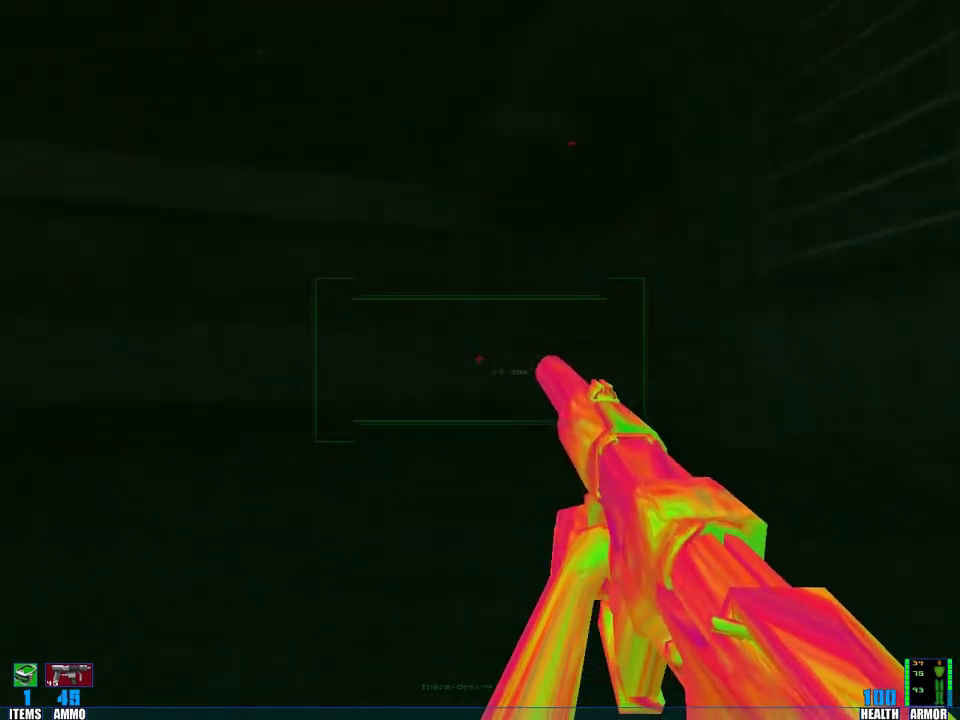
Step: Turn toward the building and punch the wooden crate bare-fisted, leaving dust
key("w")
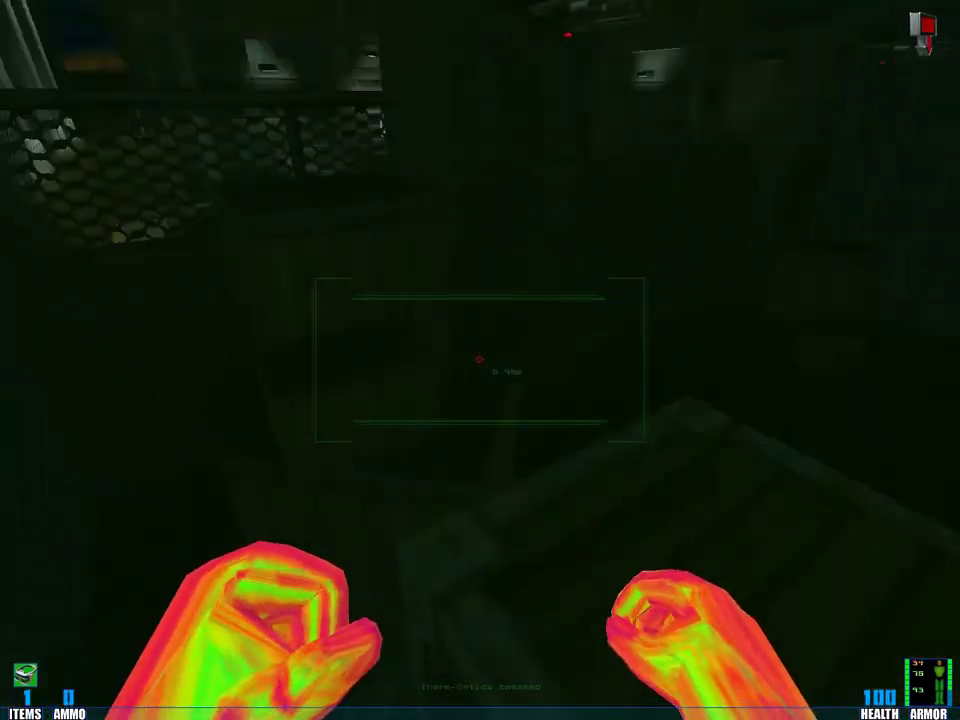
left_click(480, 360)
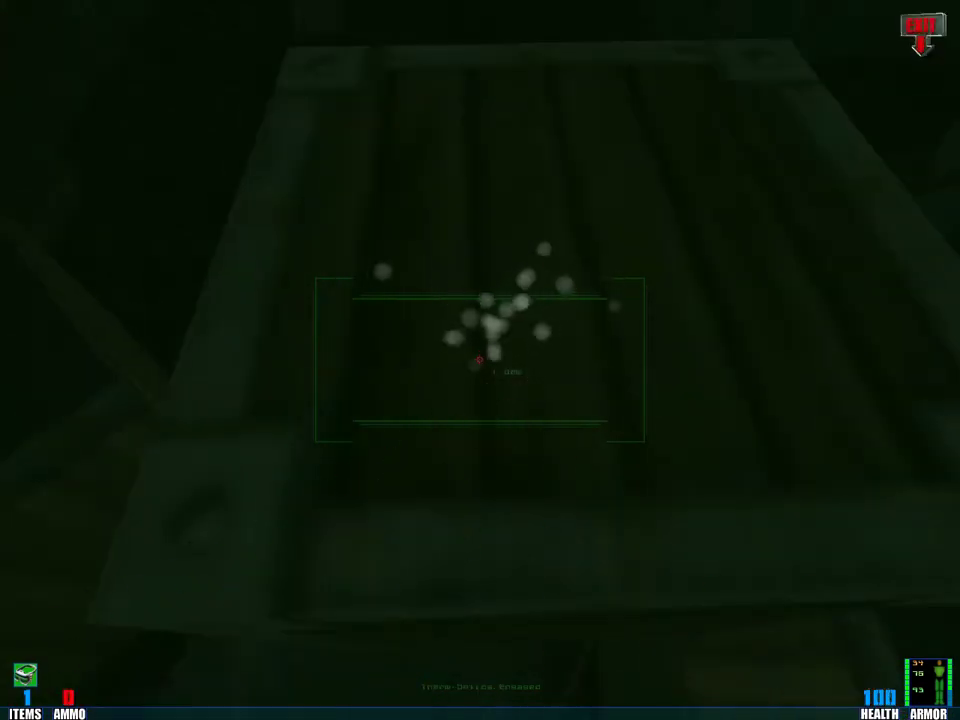
key("2")
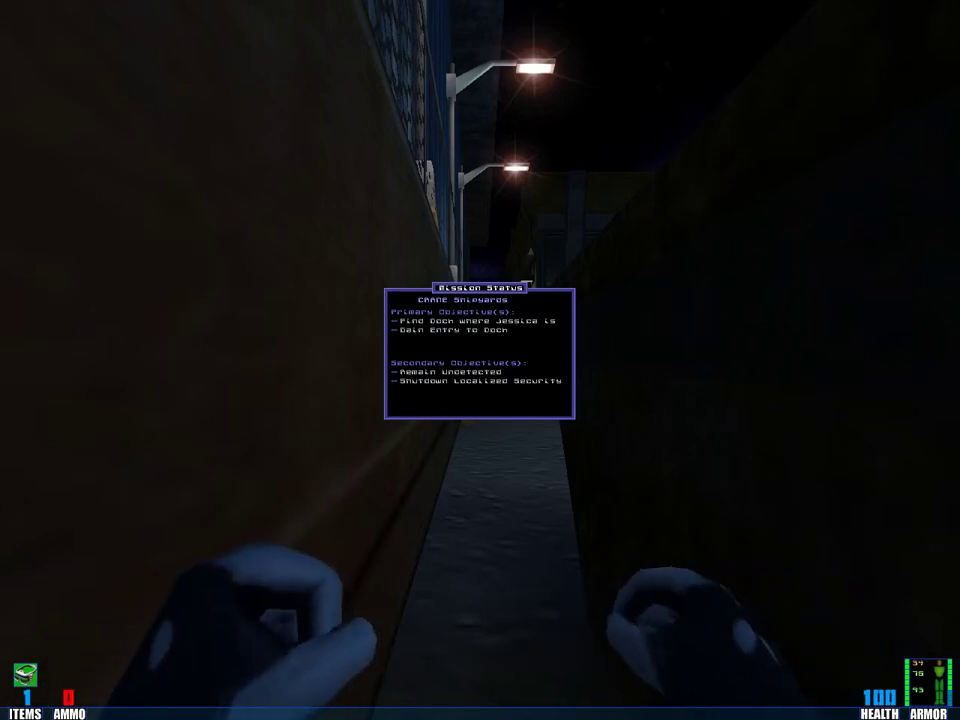
Step: Dismiss the Mission Status overlay with Escape to clear the alley view
key("Escape")
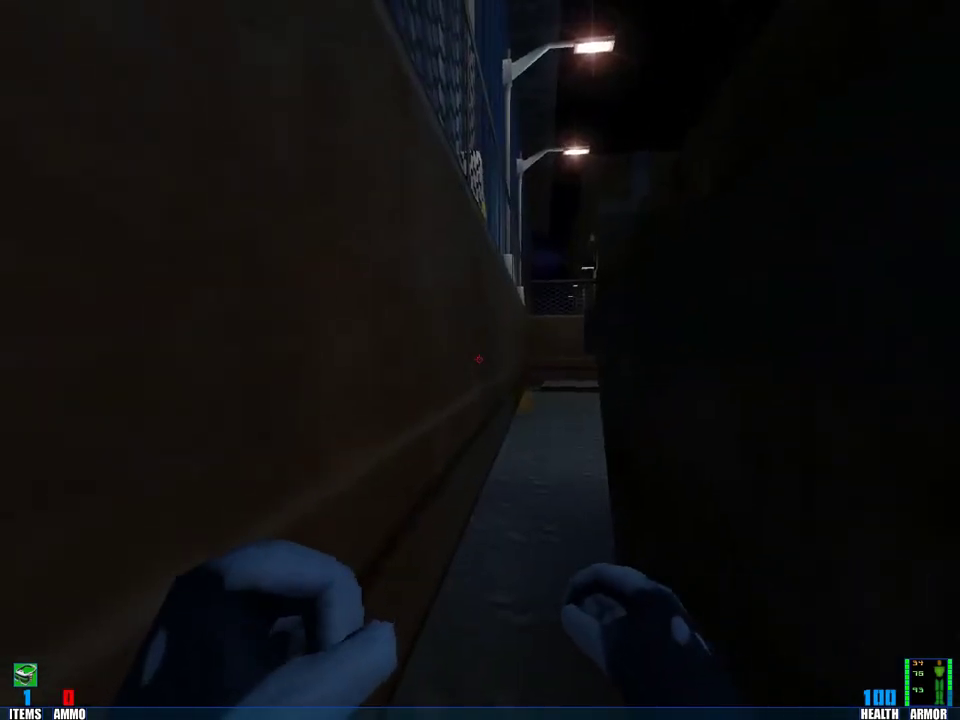
Step: Turn on thermal vision, draw the guns, and move into the yard facing the CRANE doors
key("F12")
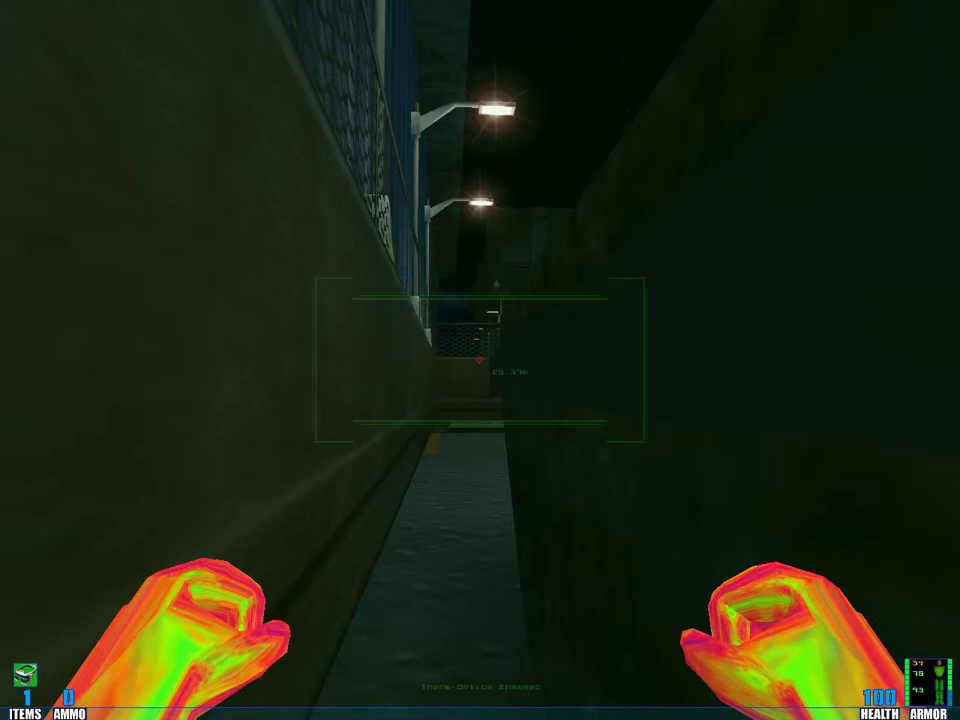
key("2")
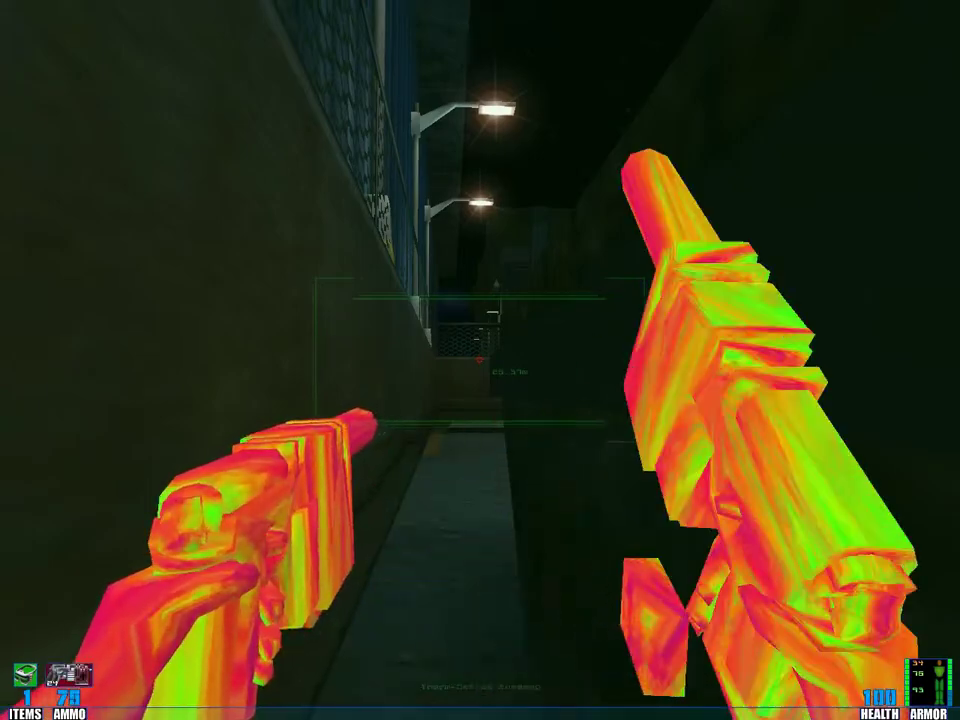
key("w")
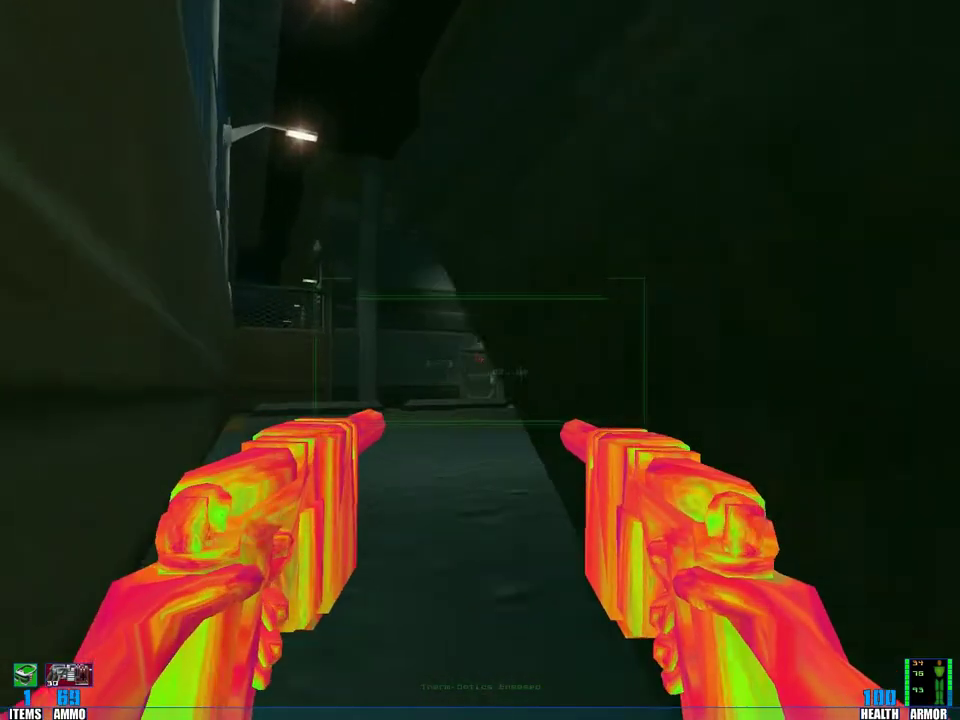
key("w")
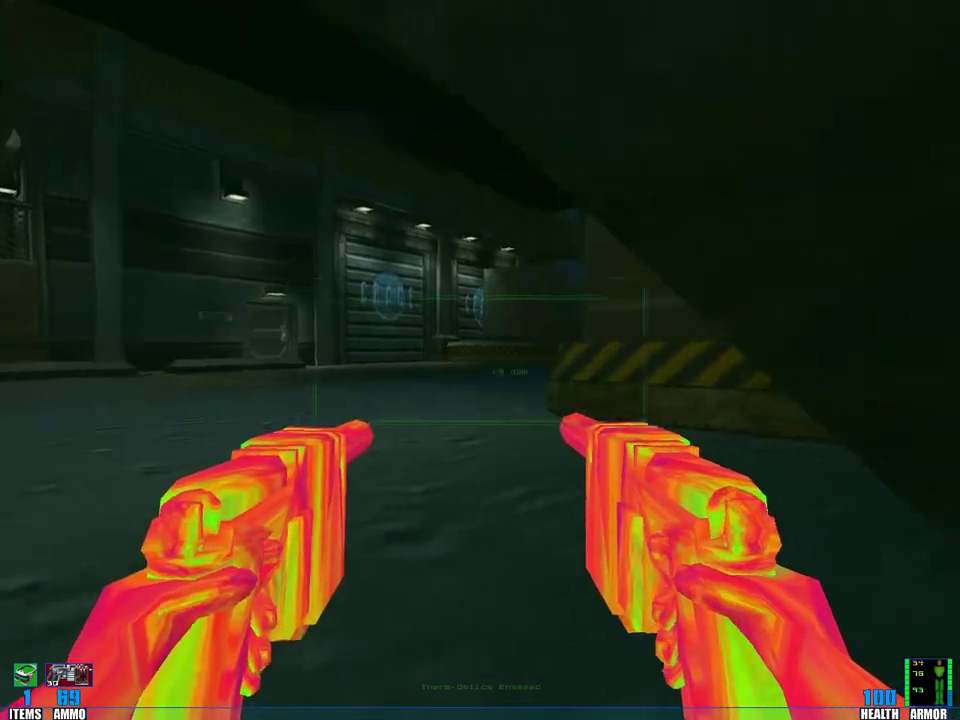
key("w")
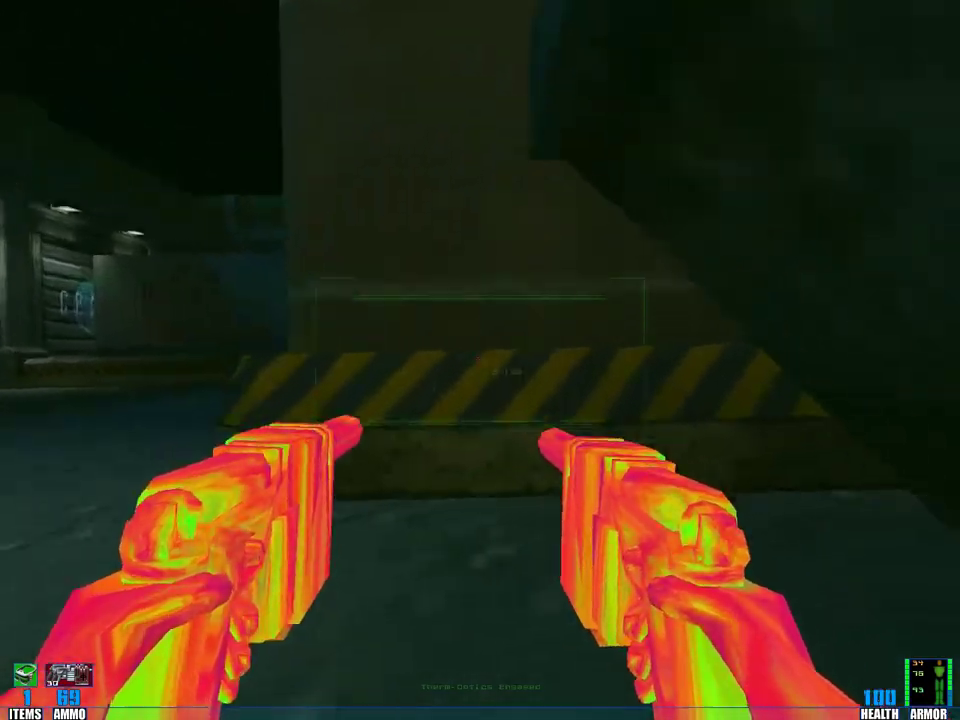
key("w")
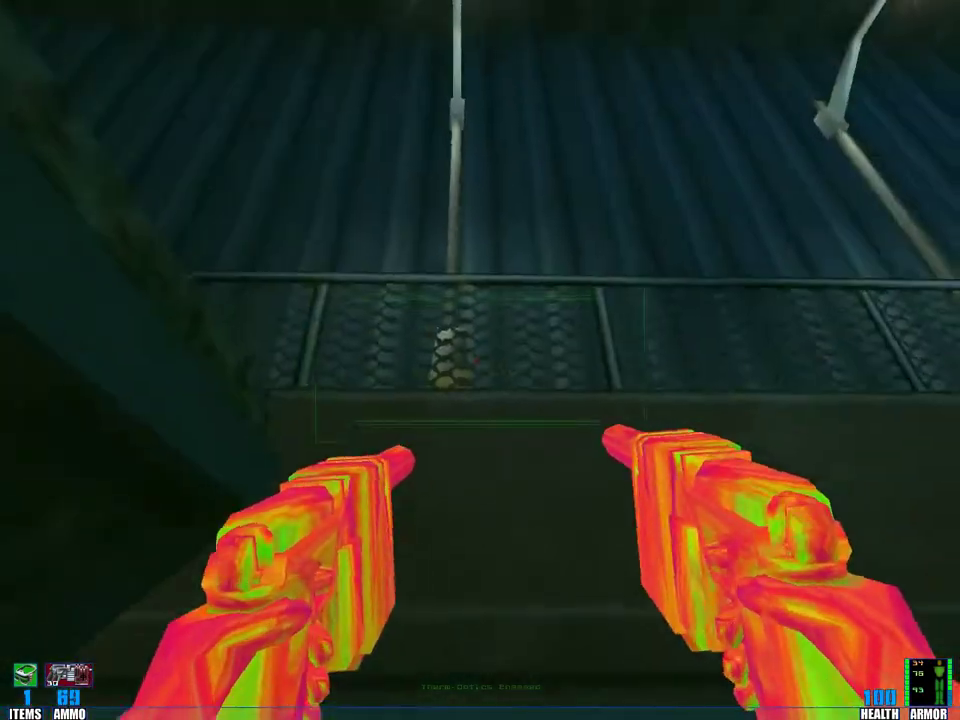
Step: Loop past the blue building and CRANE doors into the container alley by the pillar
key("w")
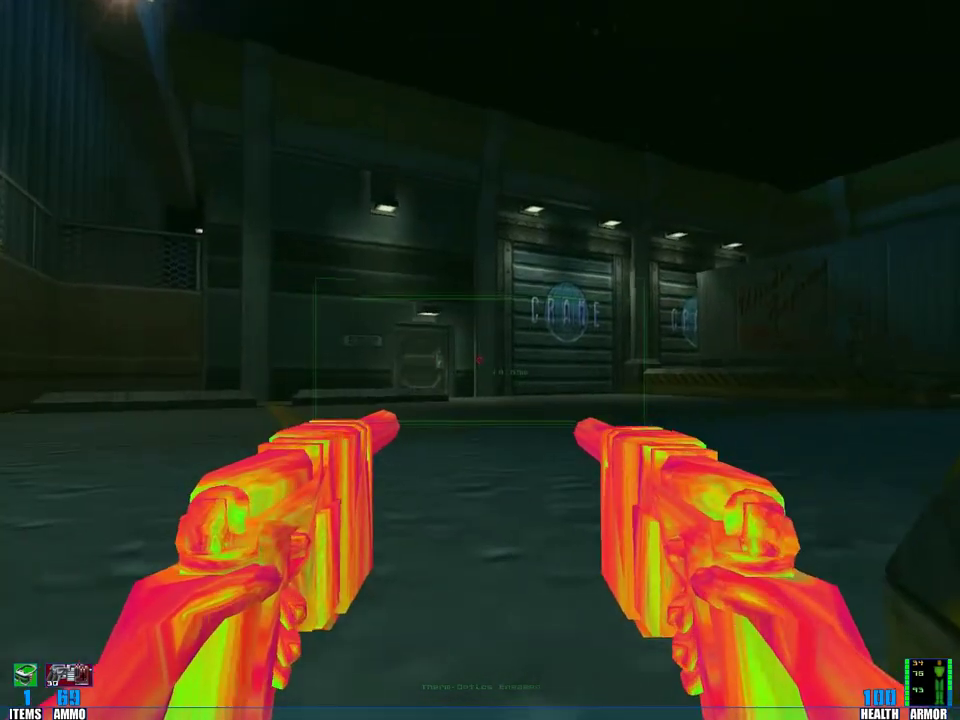
key("w")
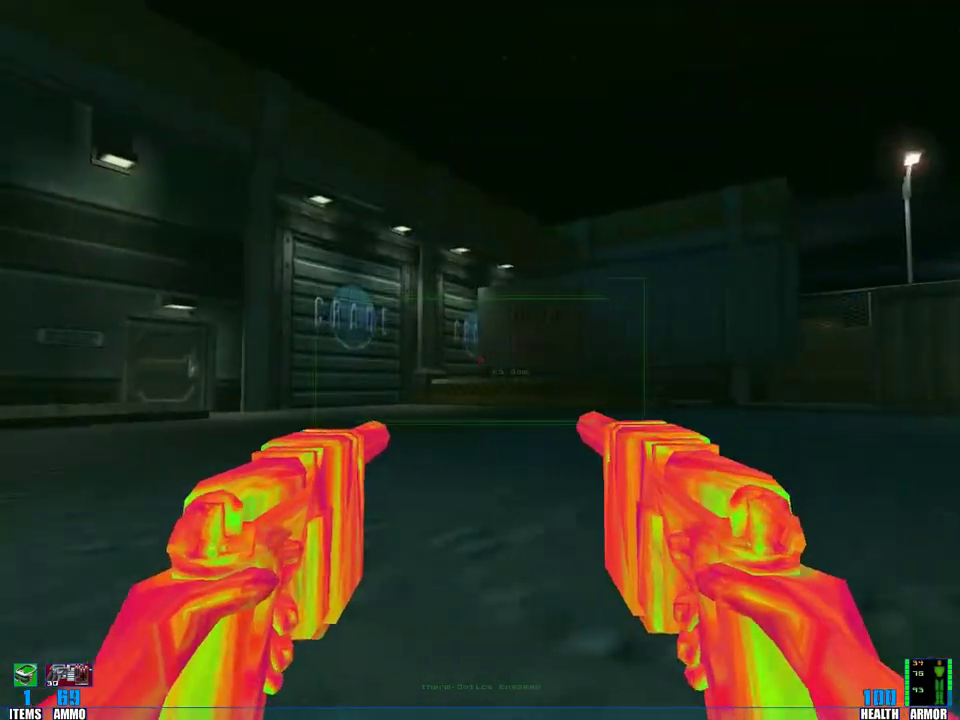
key("w")
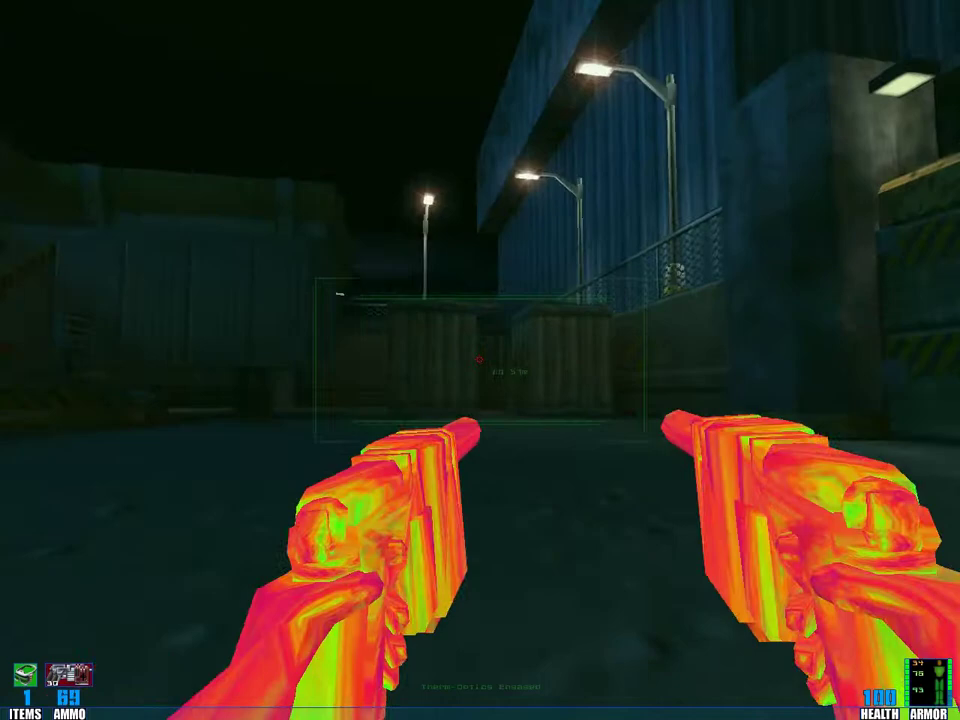
key("w")
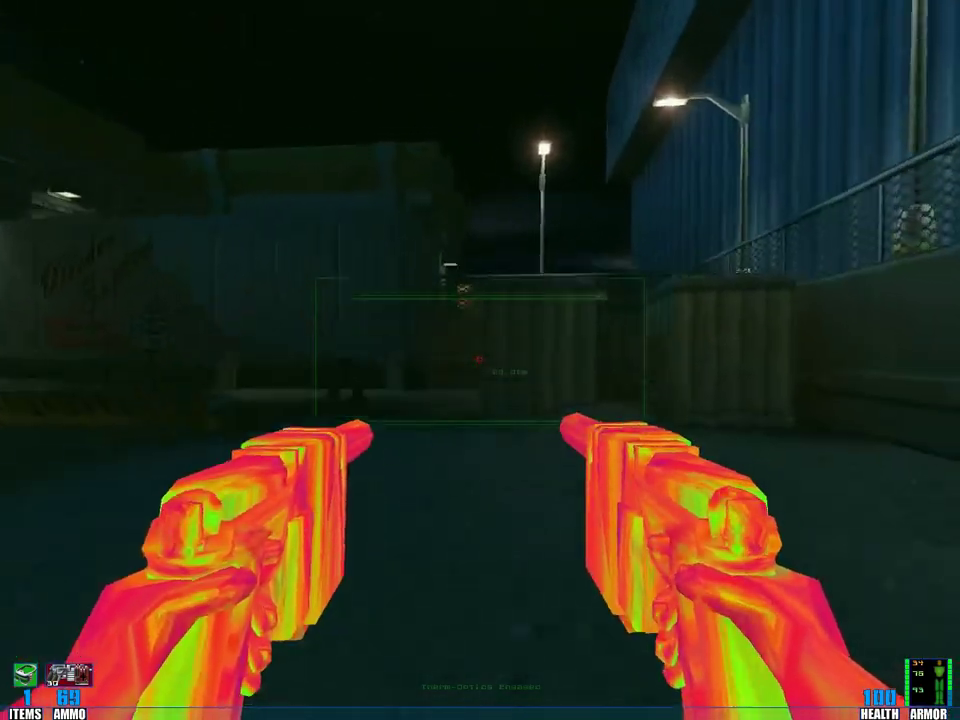
key("w")
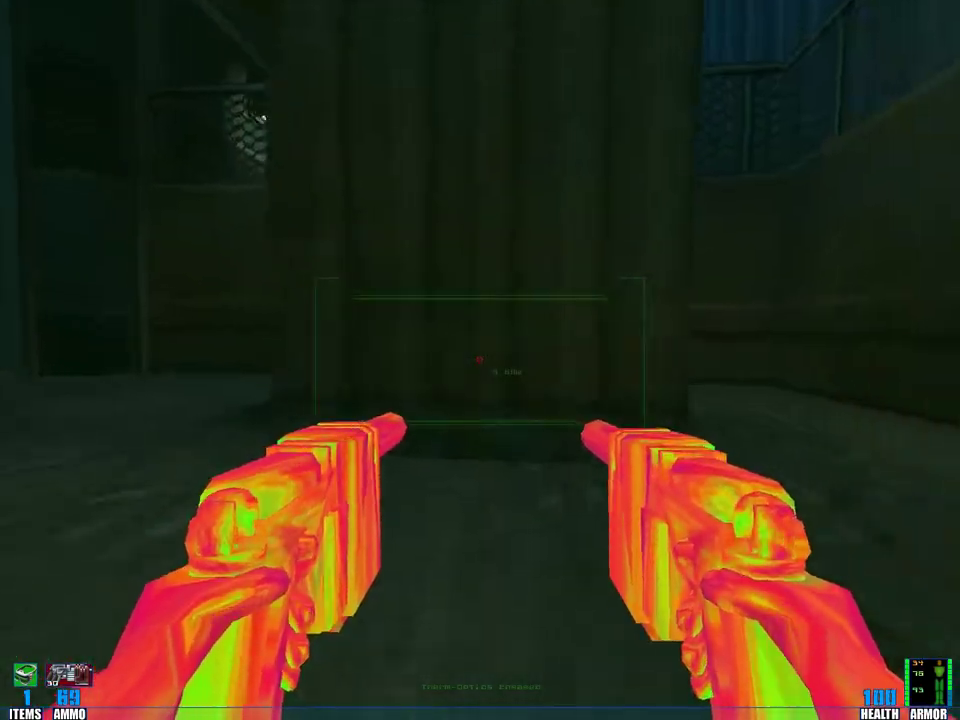
key("w")
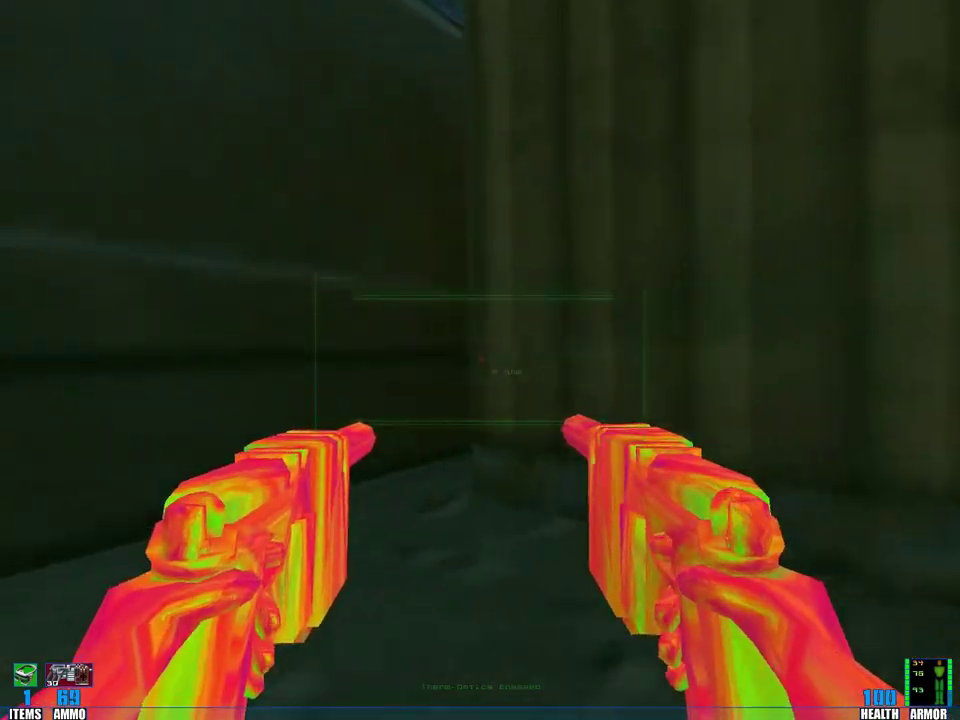
key("w")
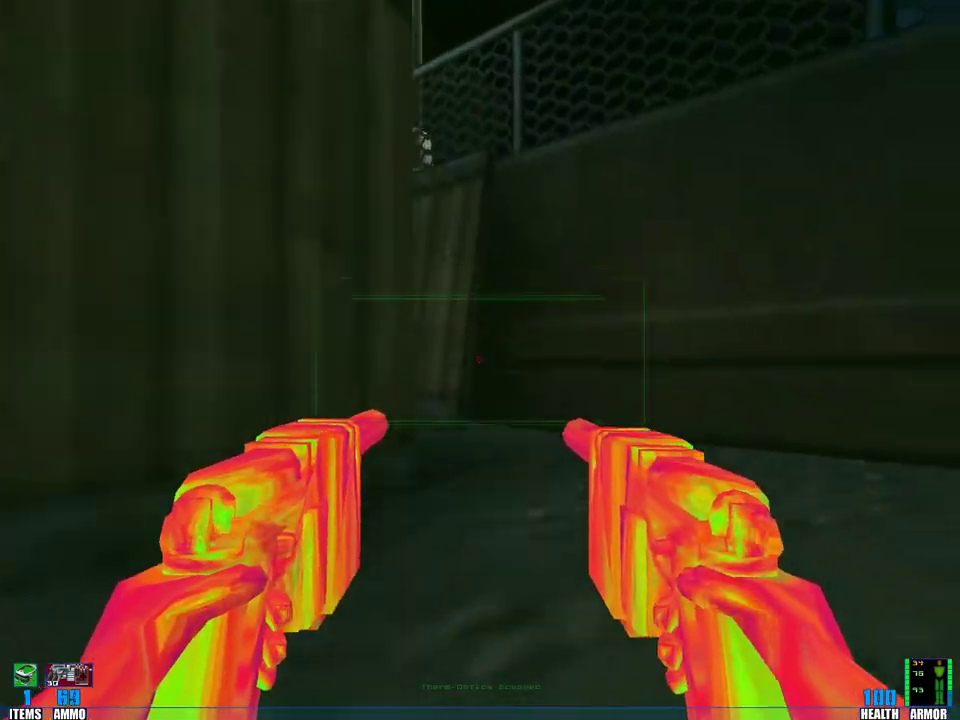
Step: Follow the corridor between containers to the wooden and chain-link fence
key("w")
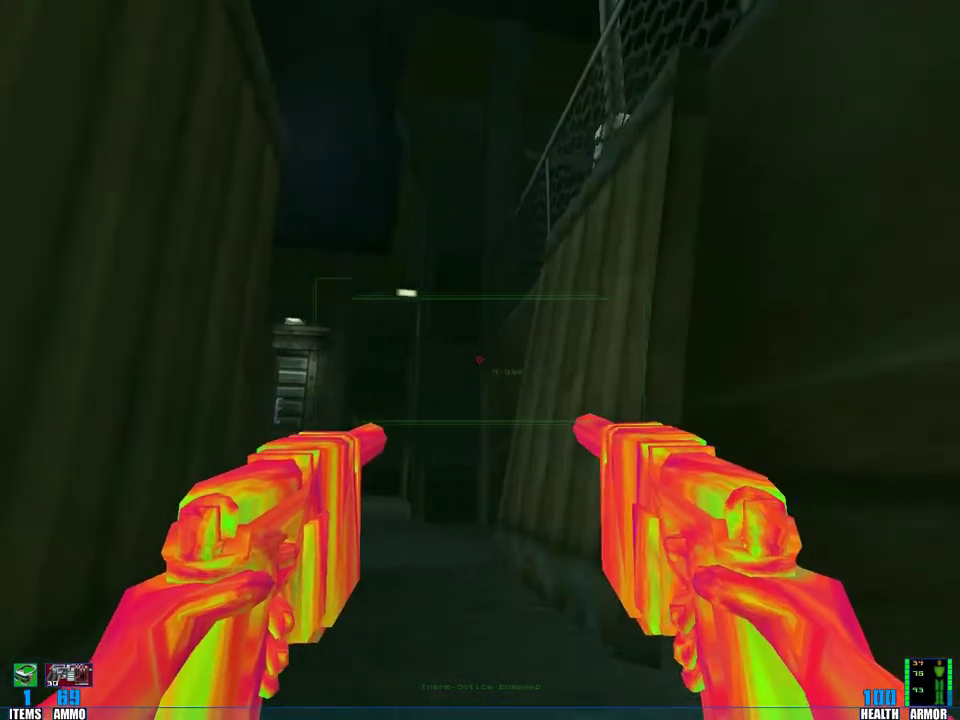
key("w")
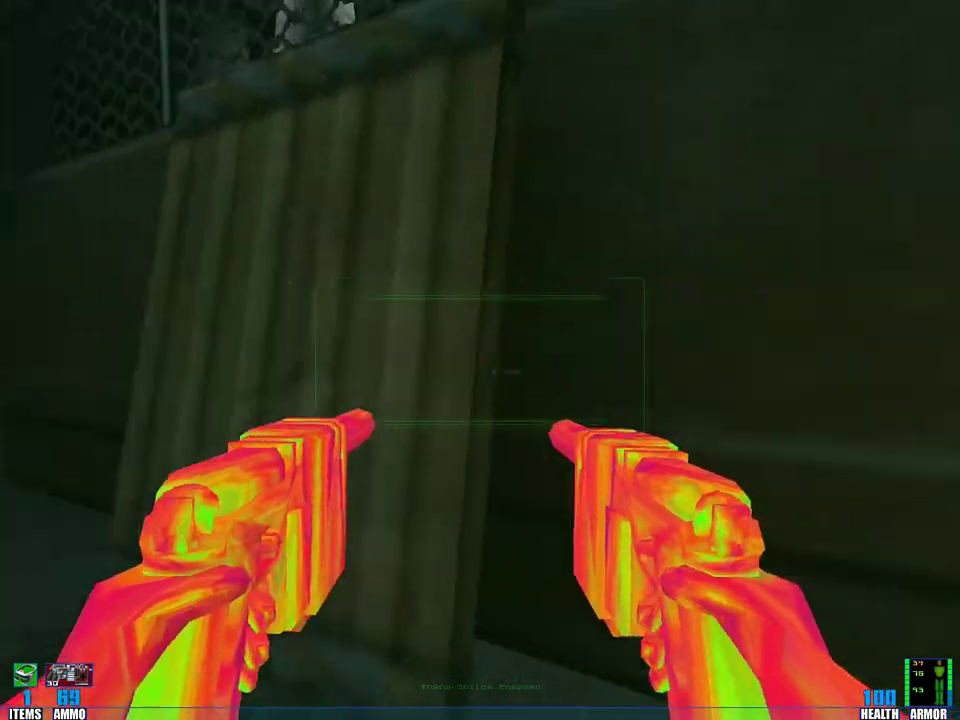
key("w")
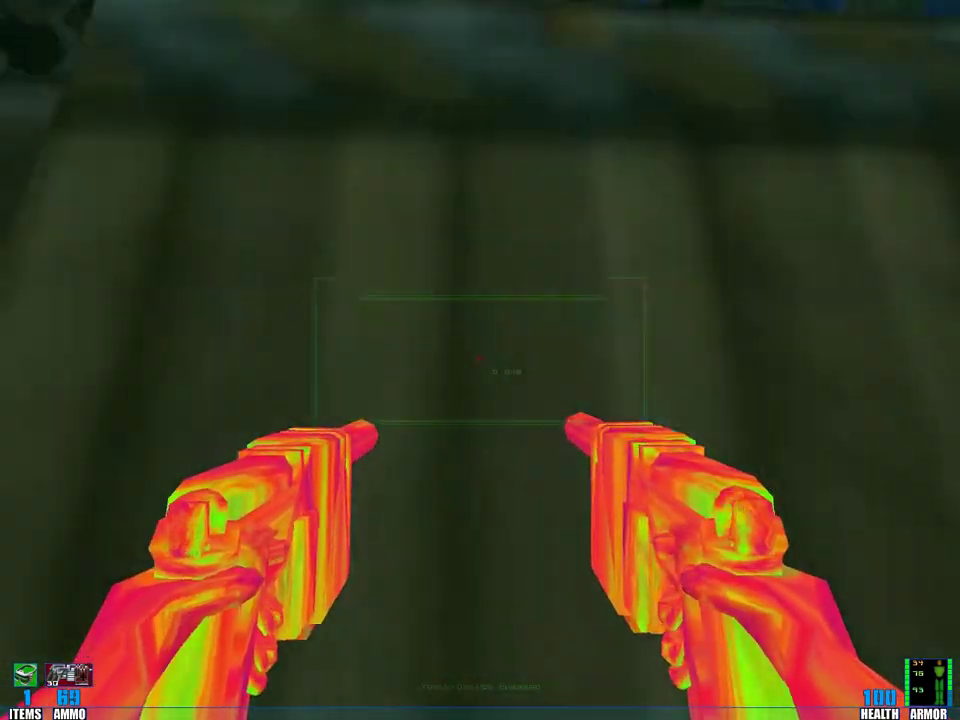
key("w")
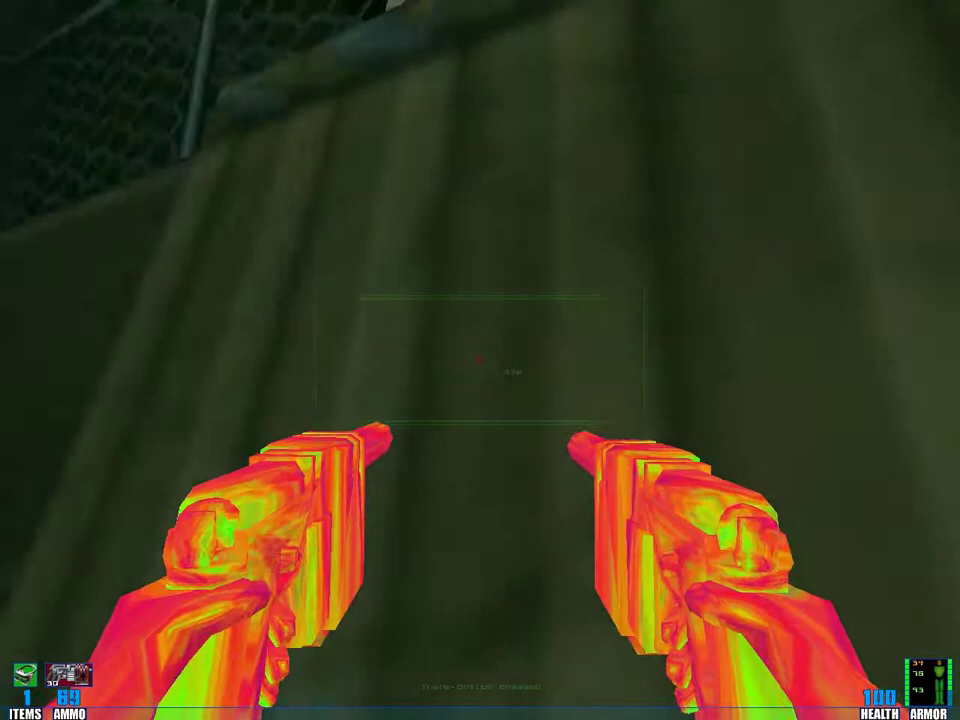
Step: Cross the yard into the dark shed to collect armor and extra ammo
key("w")
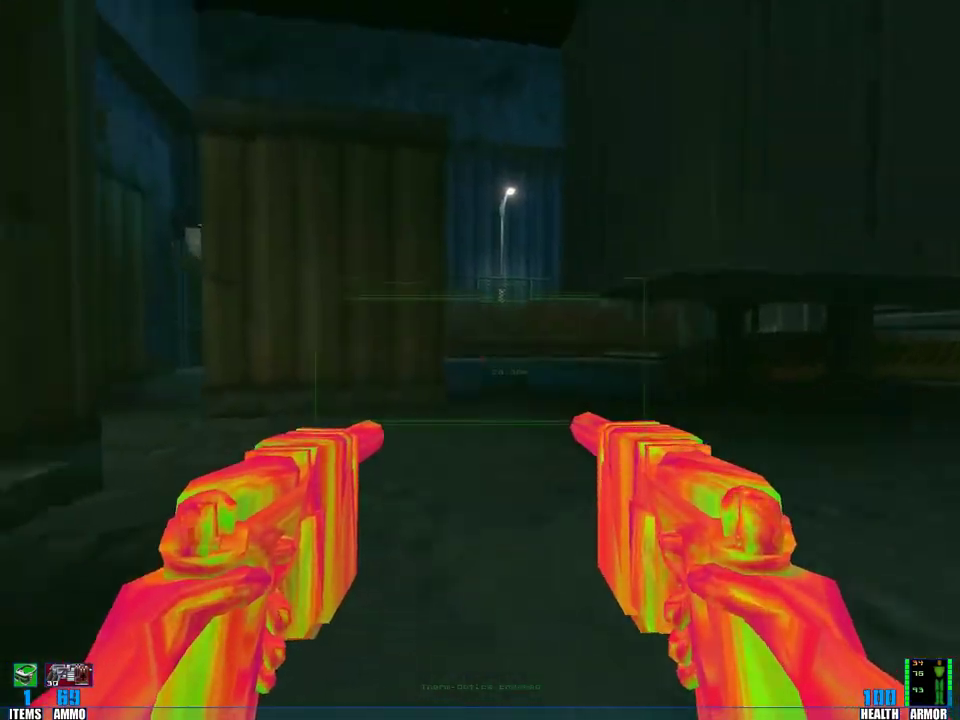
key("w")
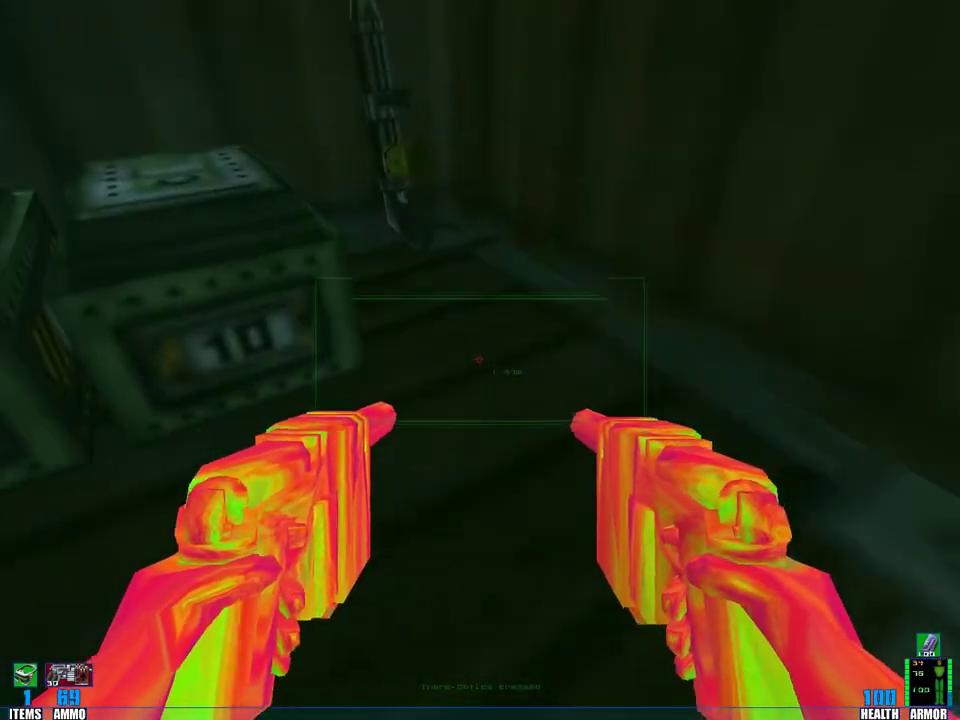
key("w")
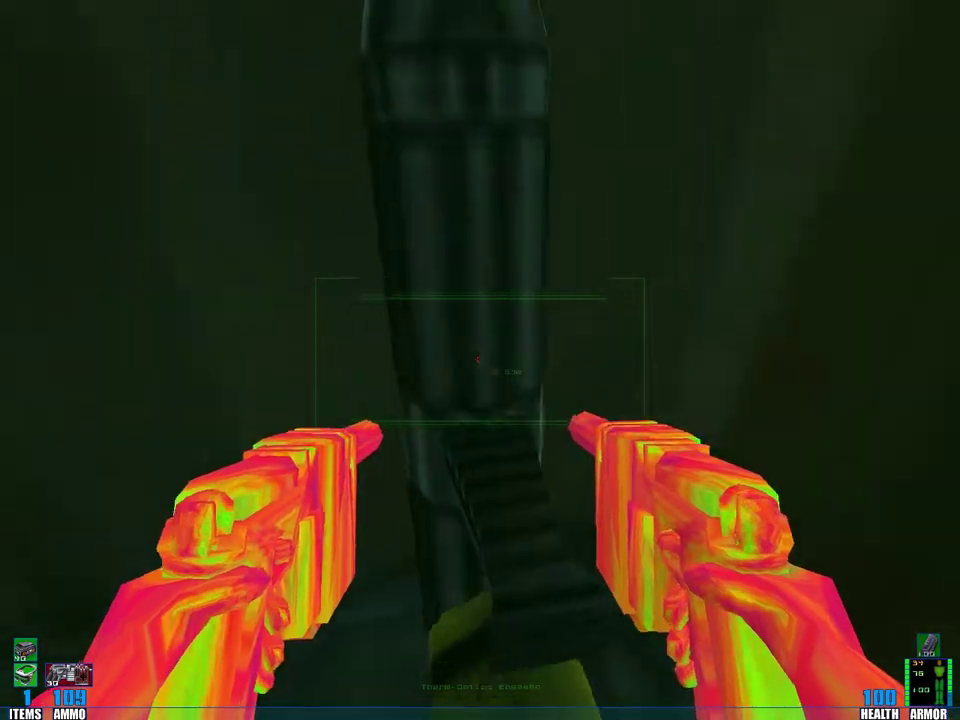
key("w")
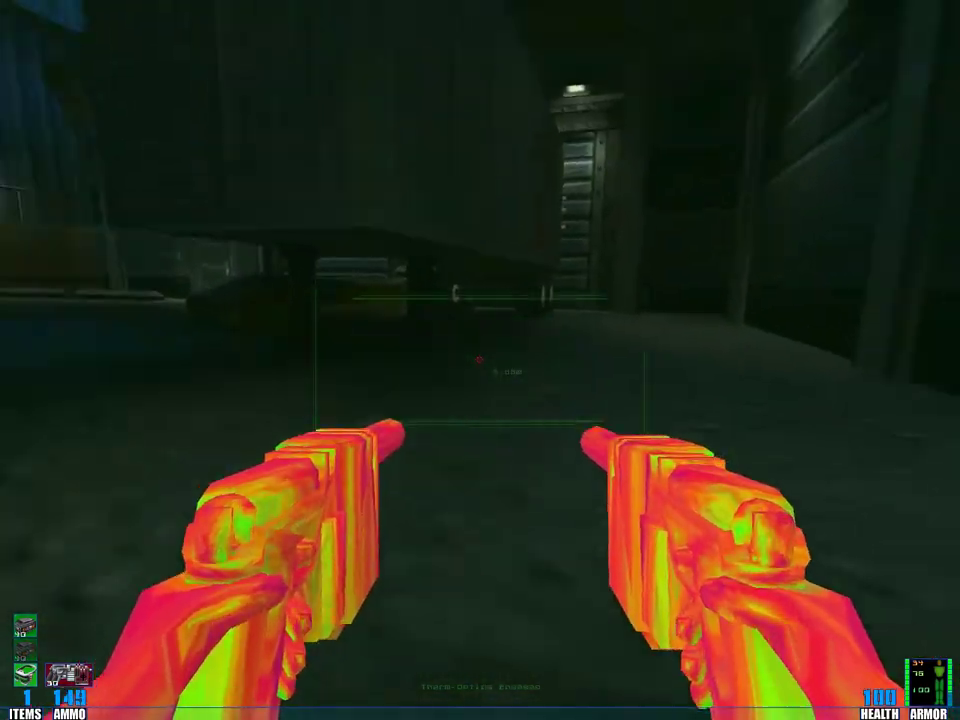
Step: Approach the covered structure, throw a punch, then switch back to the dual guns
key("w")
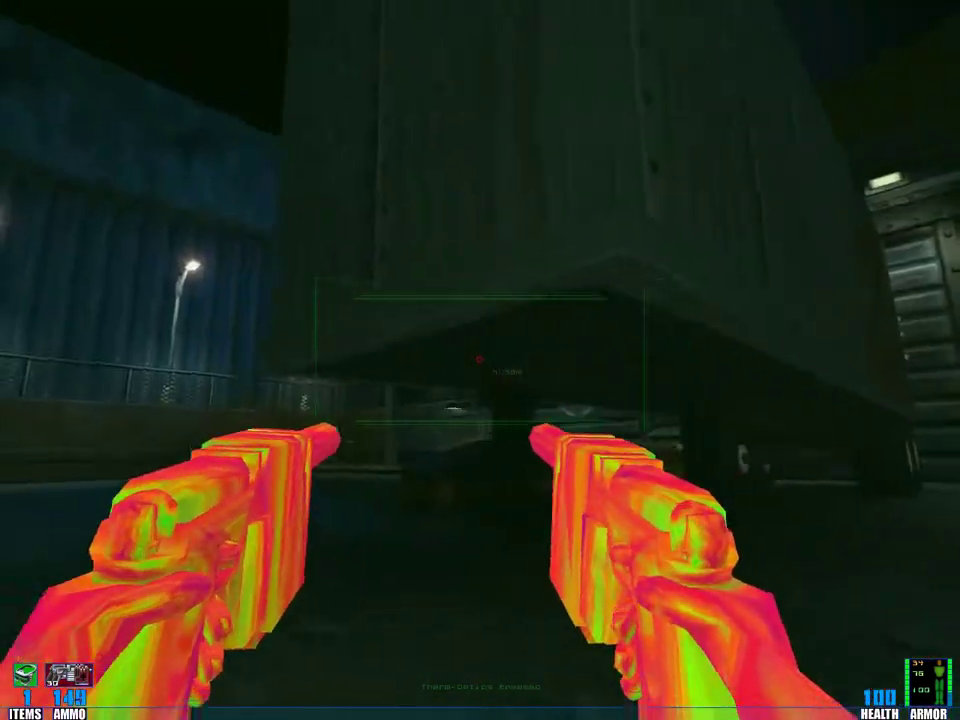
key("w")
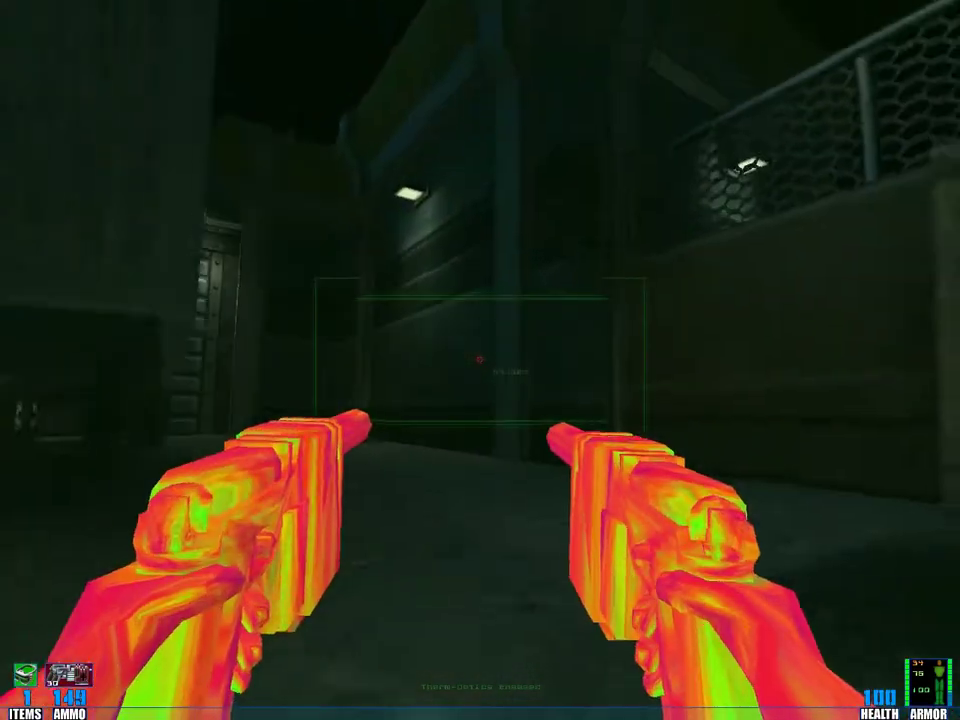
key("w")
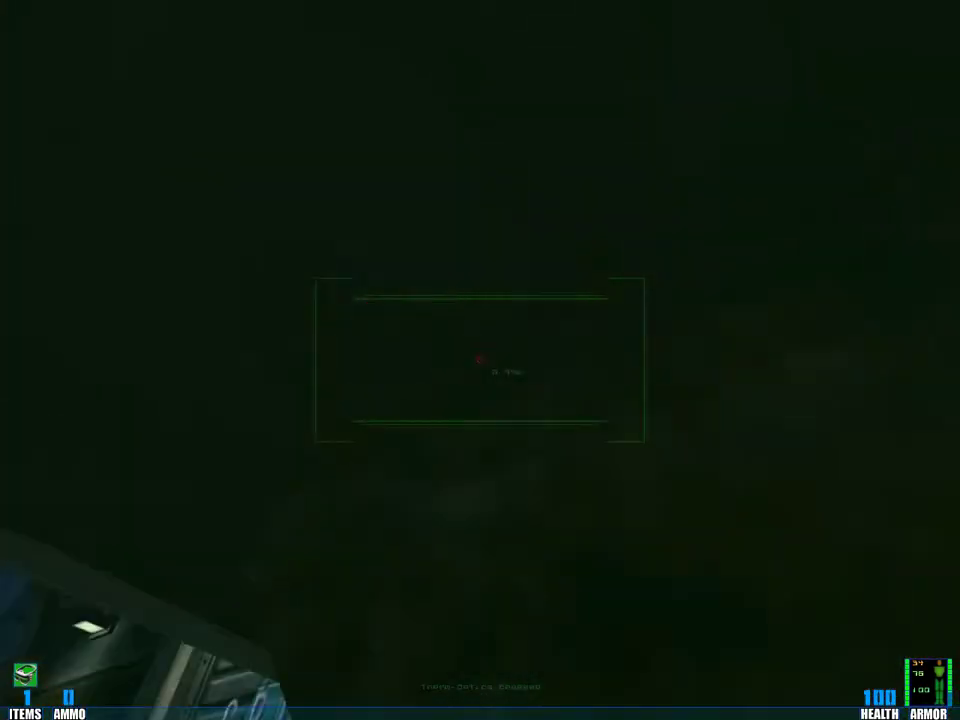
left_click(479, 359)
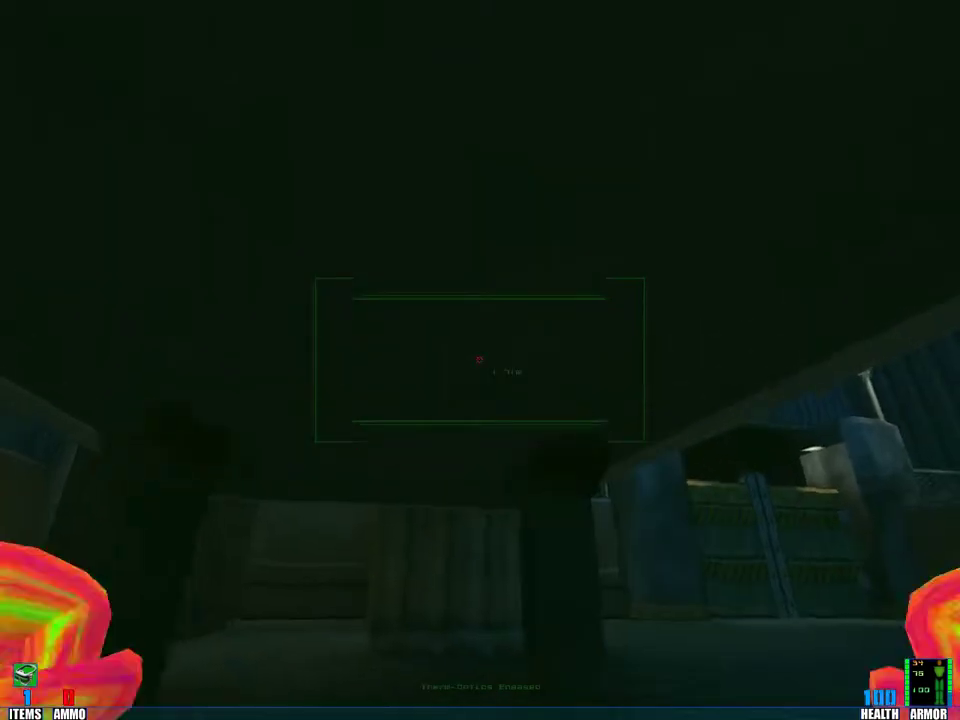
key("2")
Step: Go through the loading zone beside the truck and down the alley past the CRANE door
key("w")
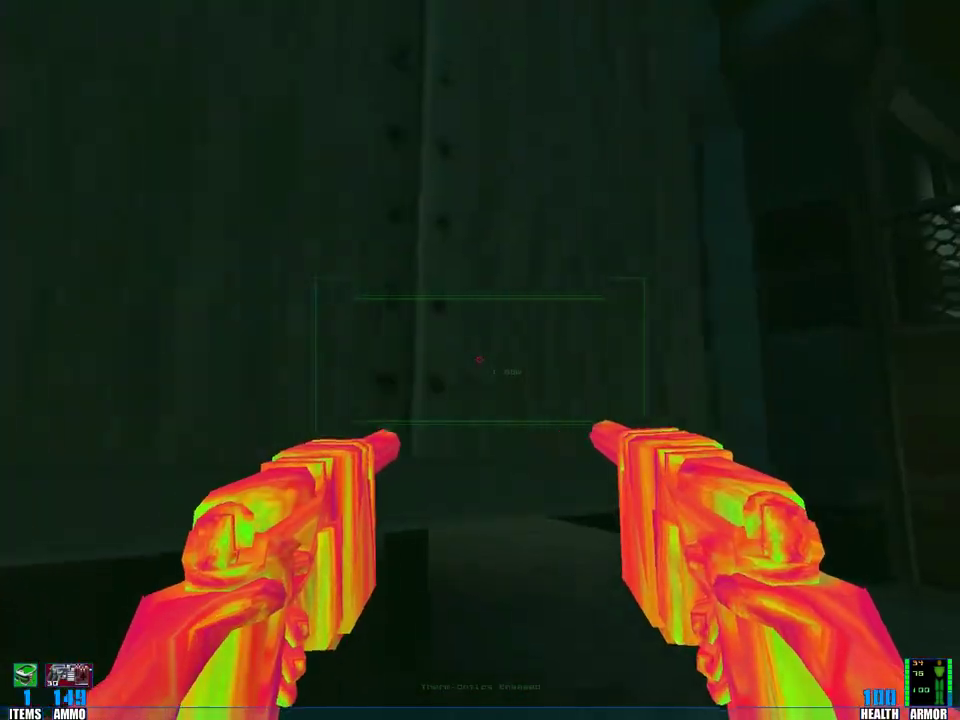
key("w")
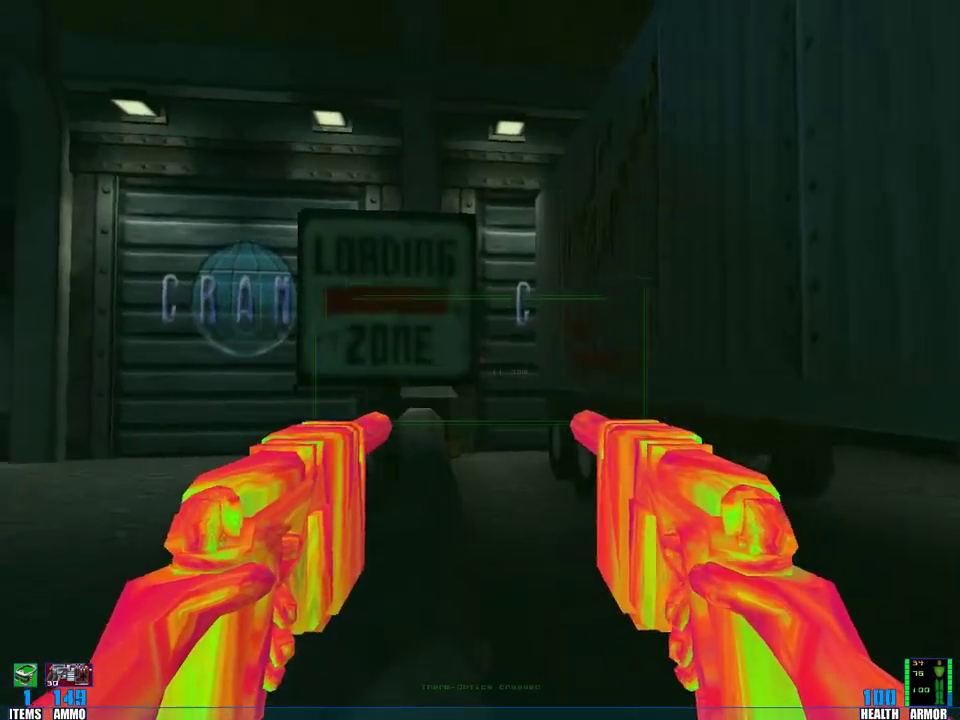
key("w")
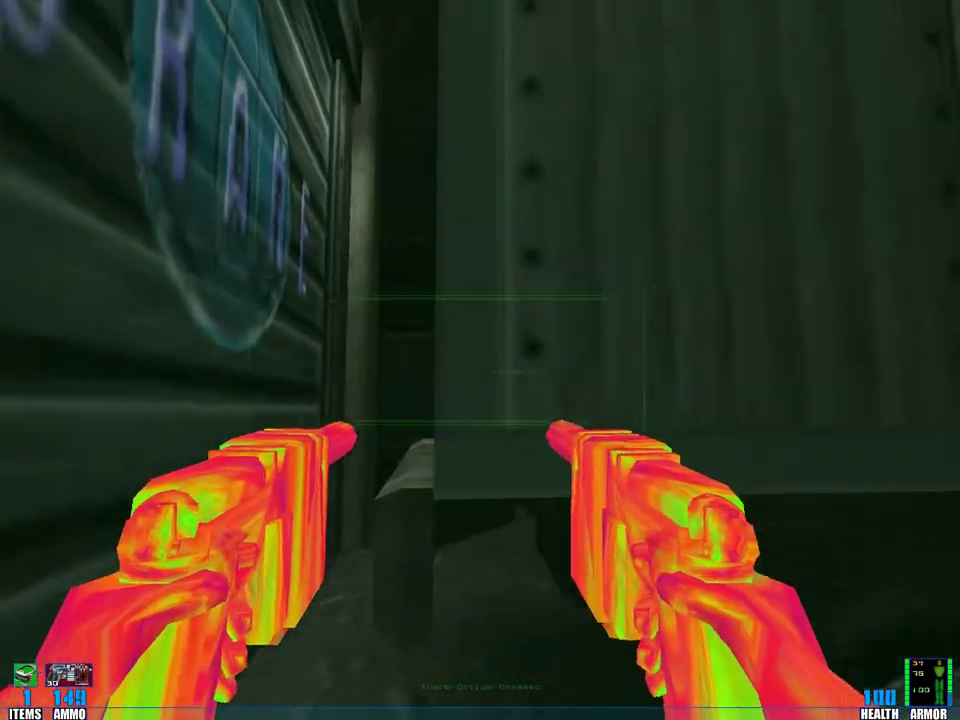
key("w")
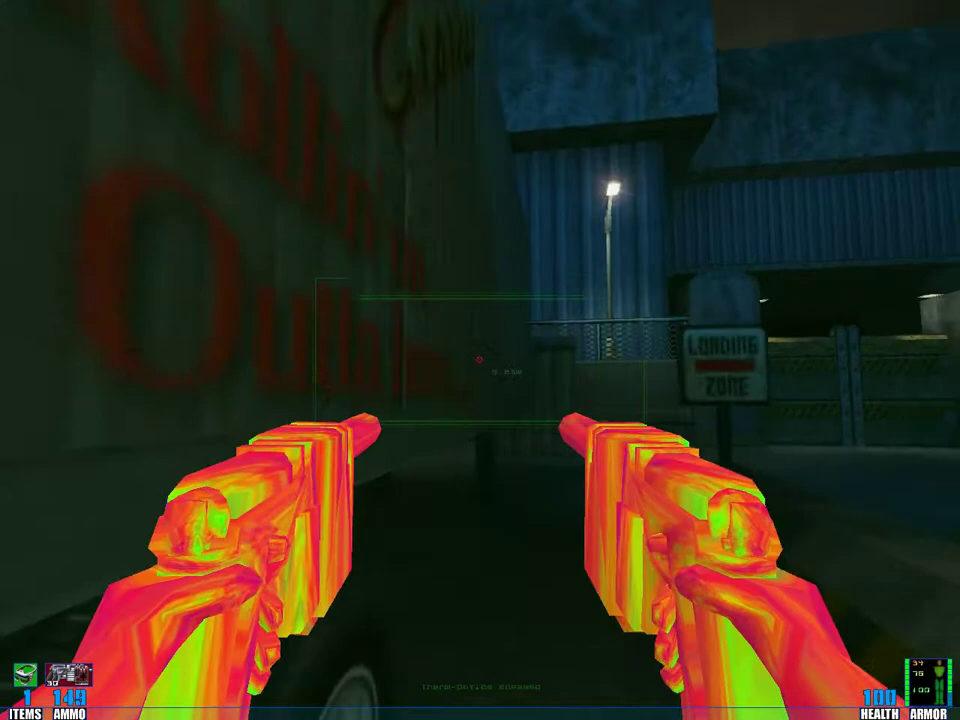
key("w")
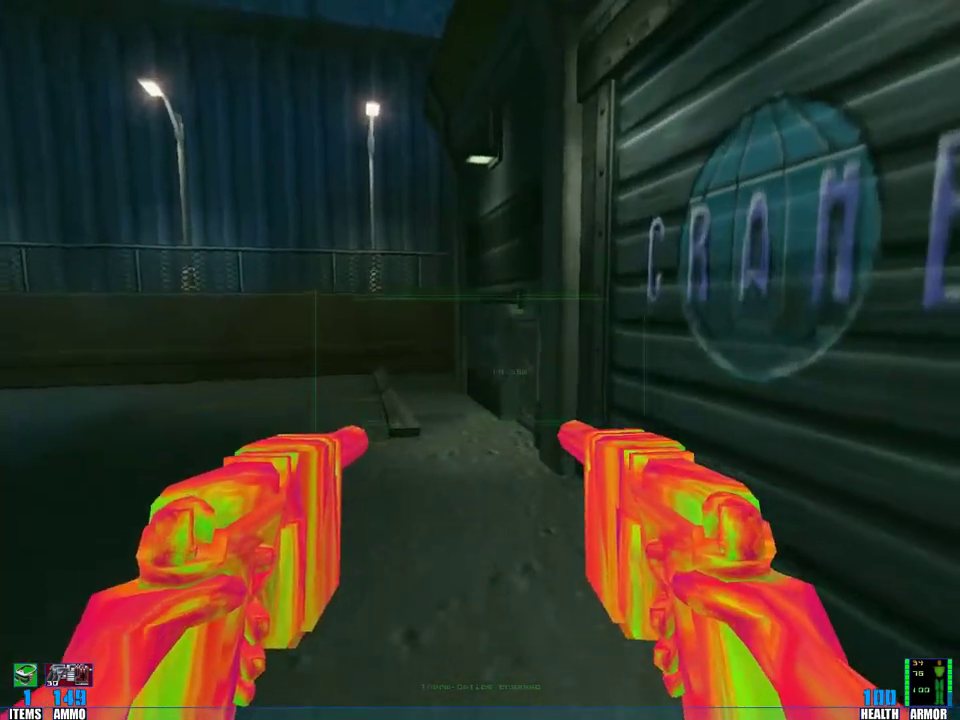
key("w")
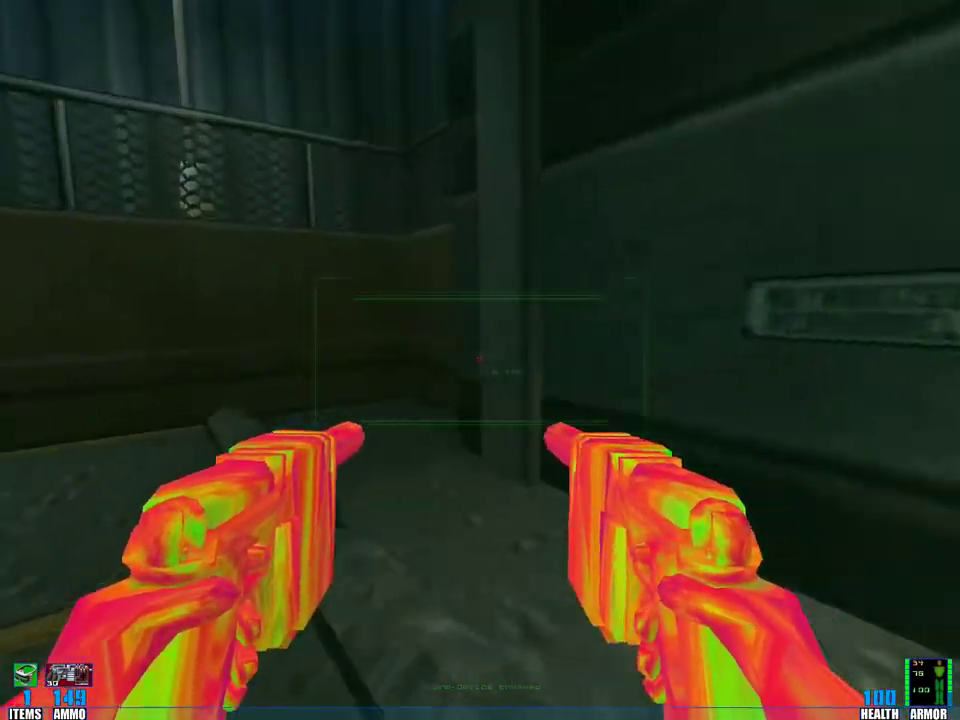
key("w")
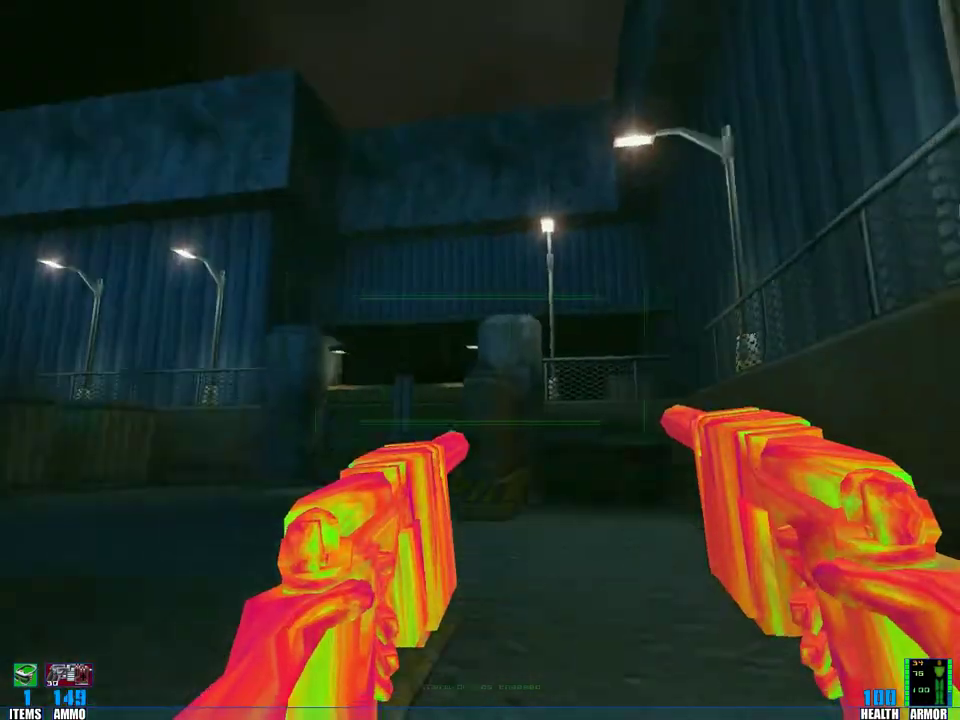
Step: Return past the blue building and sneak through the corridor between the wooden crates
key("Left")
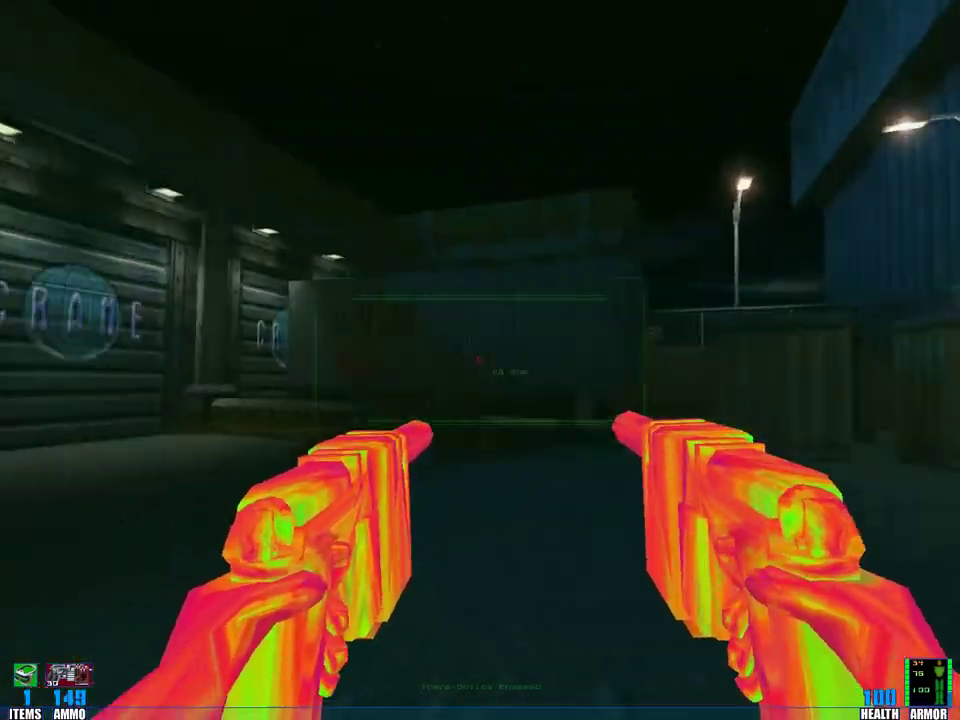
key("w")
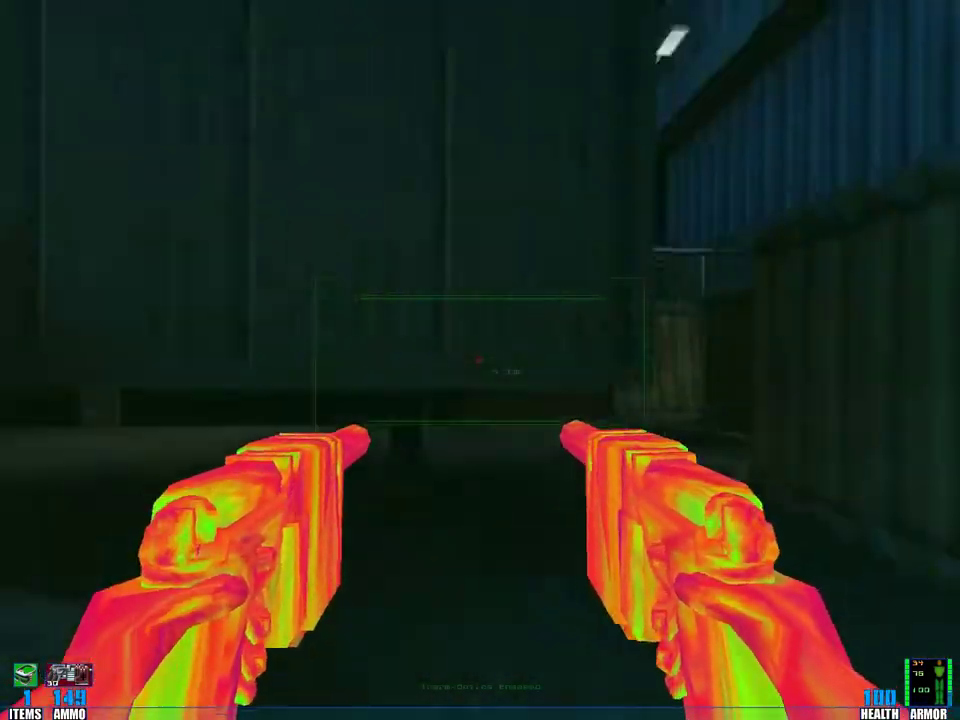
key("w")
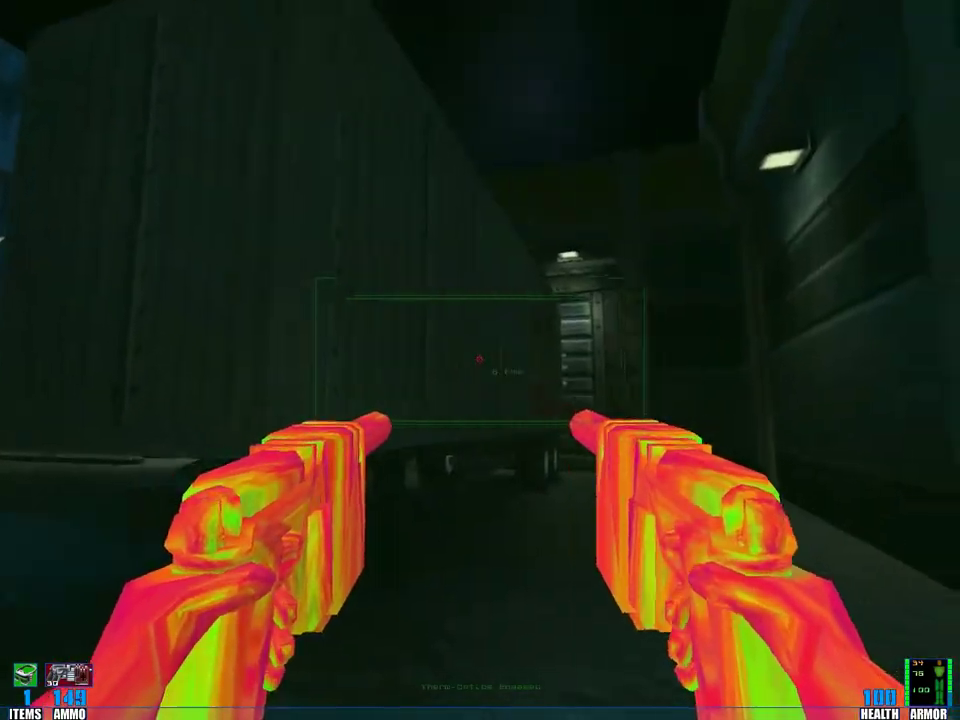
key("w")
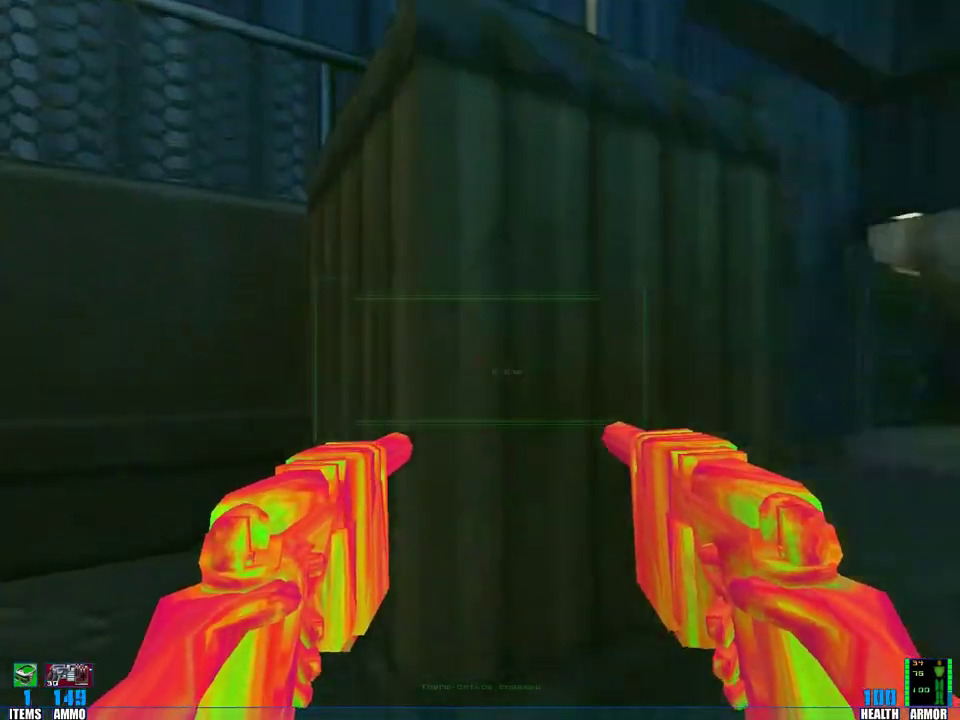
key("w")
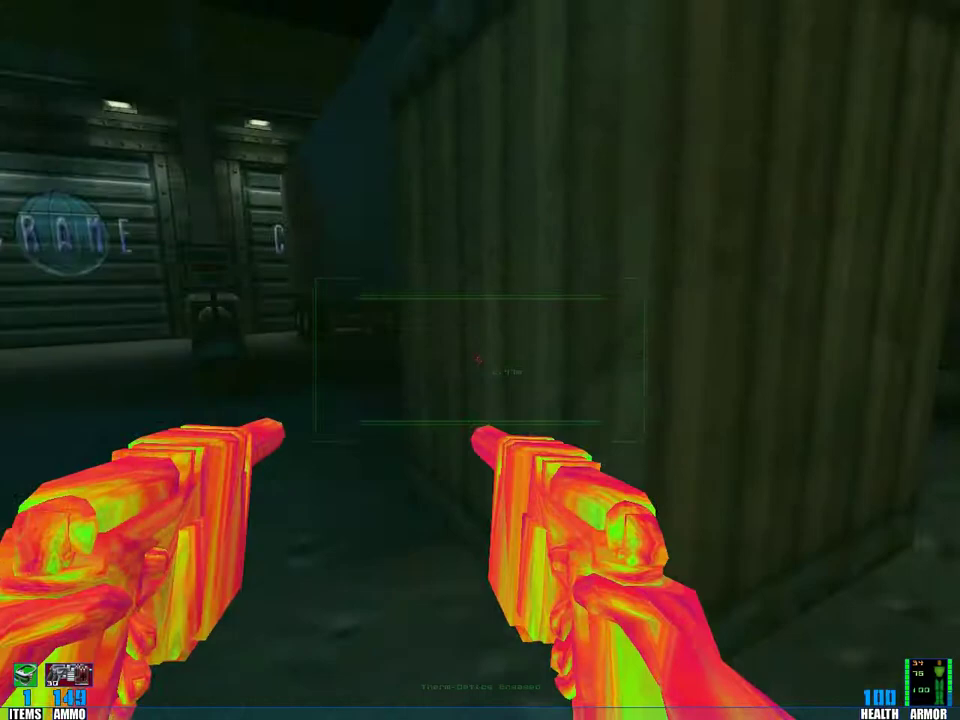
key("w")
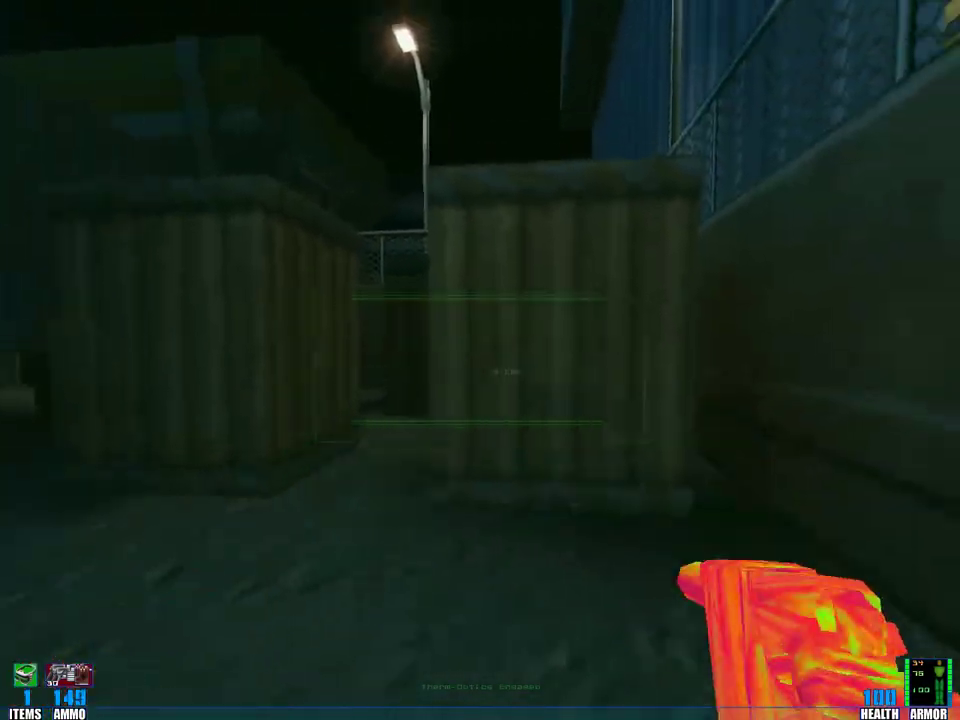
Step: Swap to fists and back to dual pistols, then line up with the lit doorway
key("w")
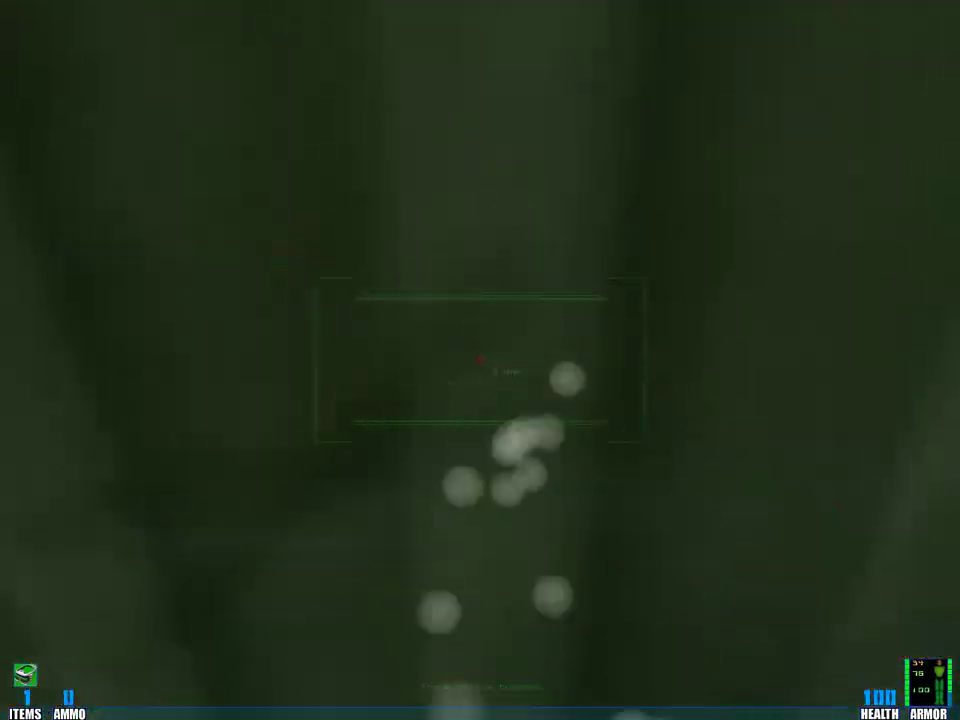
key("w")
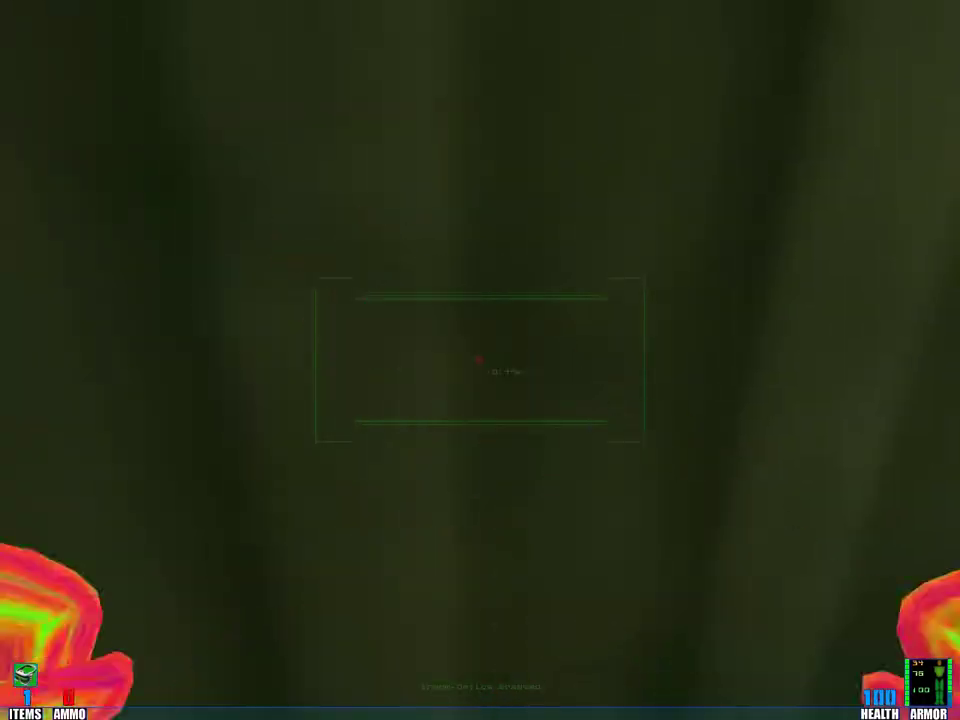
key("w")
key("2")
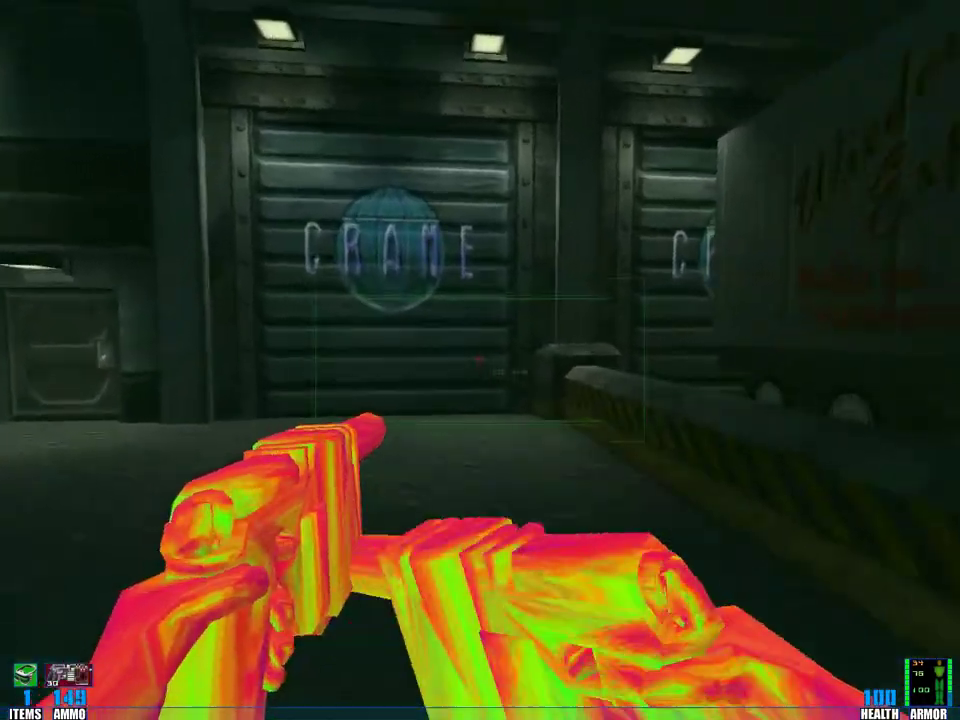
key("w")
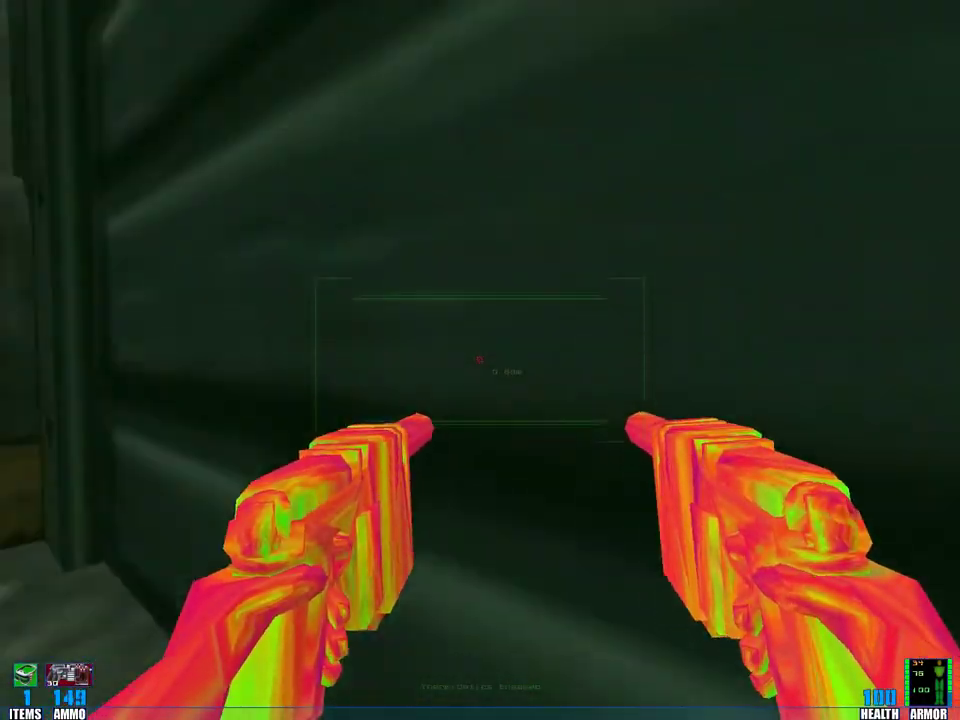
key("w")
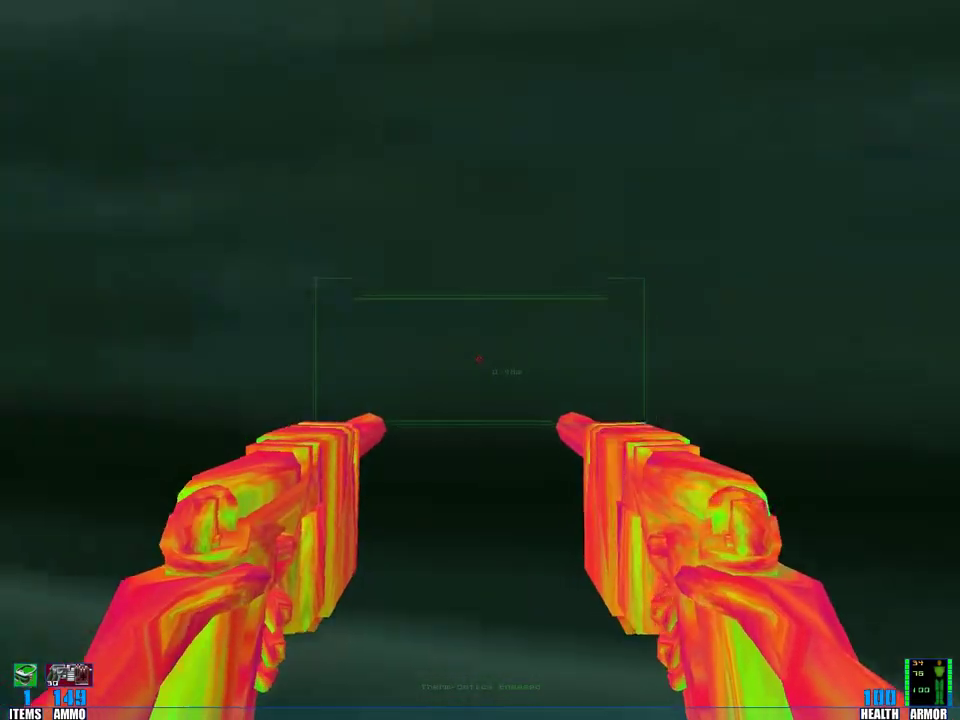
Step: Walk down the lamp-lit corridor past the hazard-striped barrier into the dark hall
key("w")
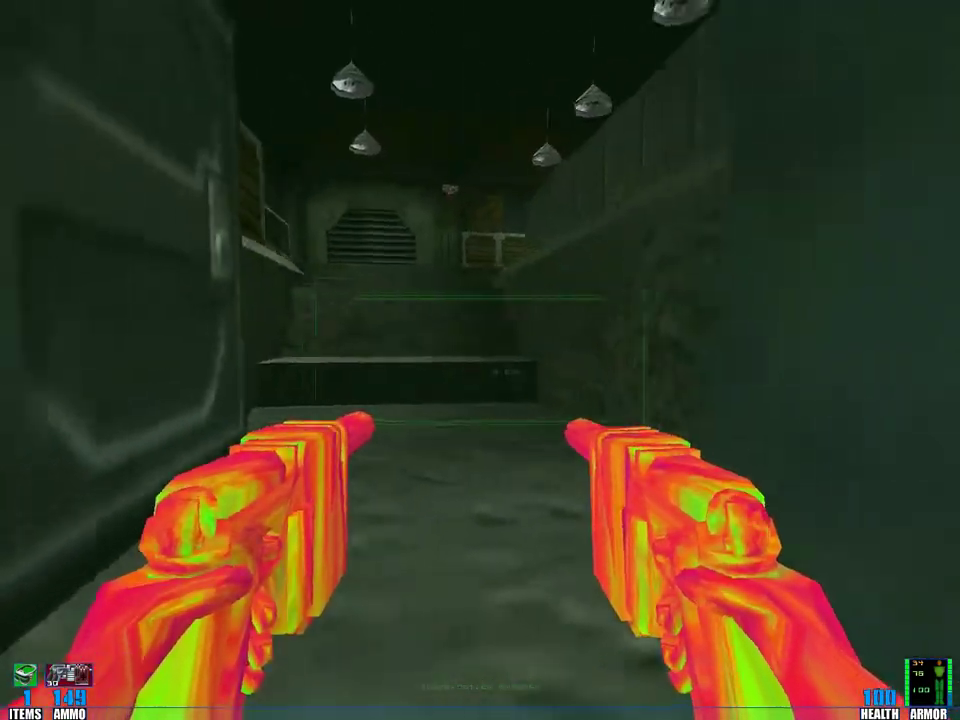
key("w")
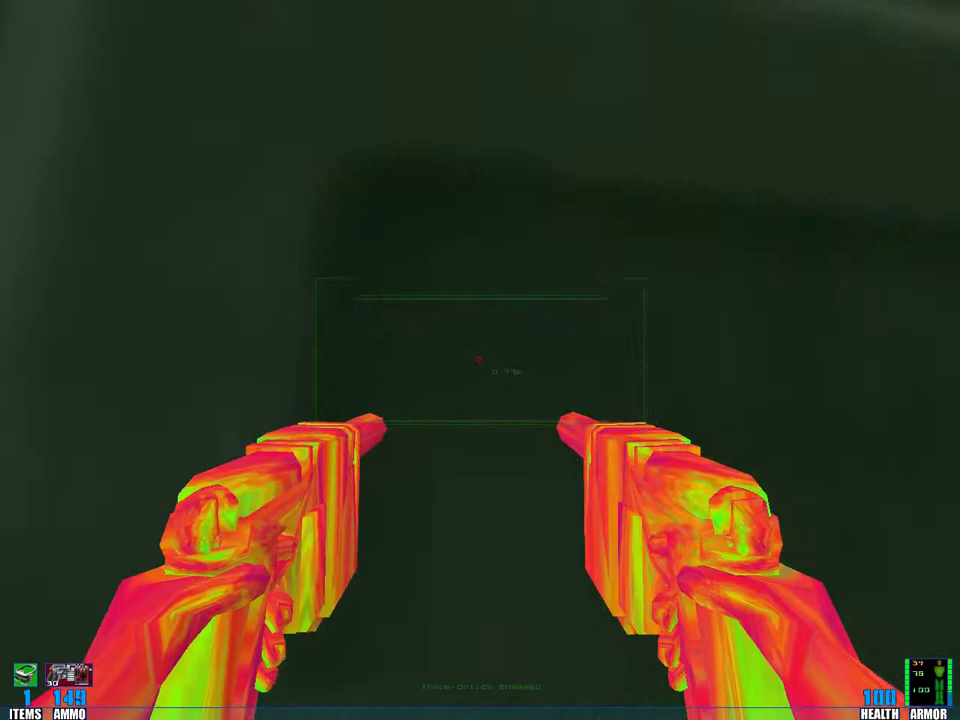
key("w")
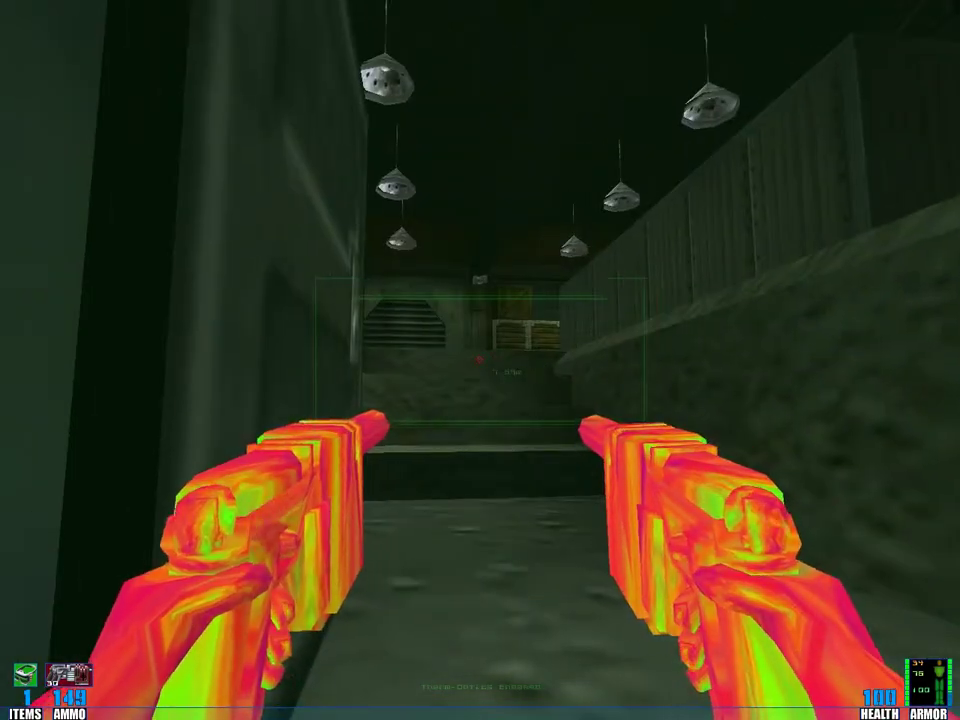
key("w")
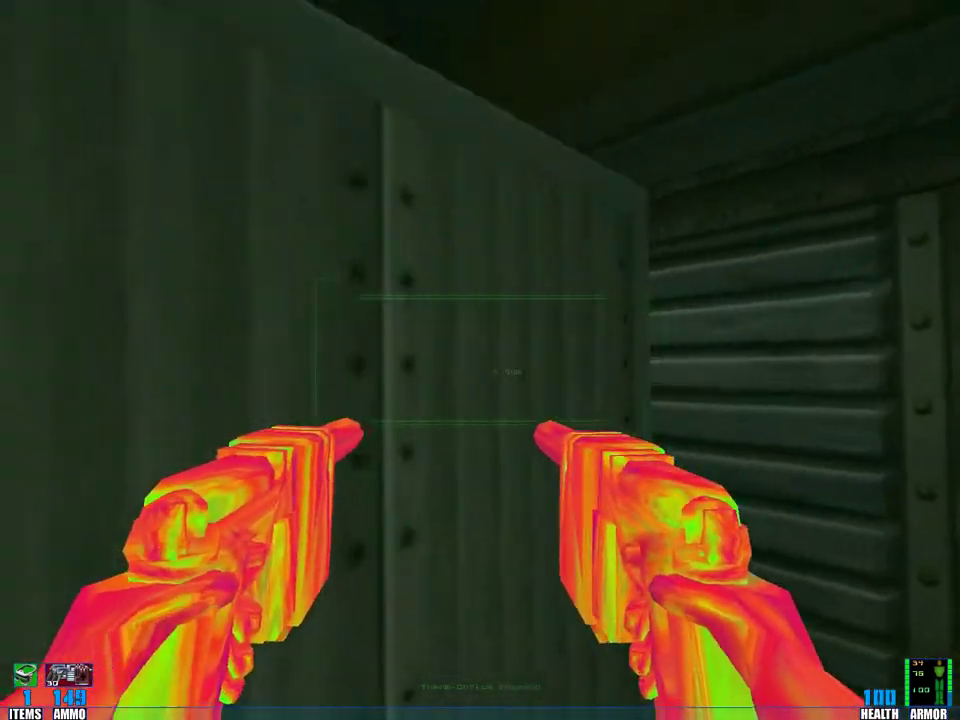
key("w")
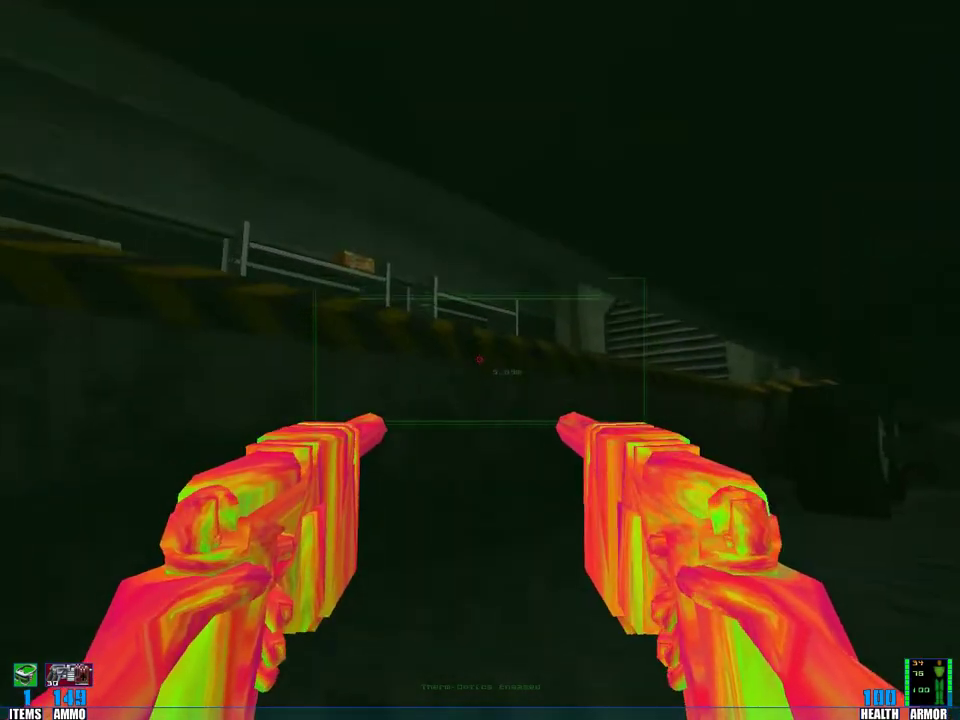
Step: Scan the hall's railings, truck wheels and ledge crates, ending facing the railed ledge
key("w")
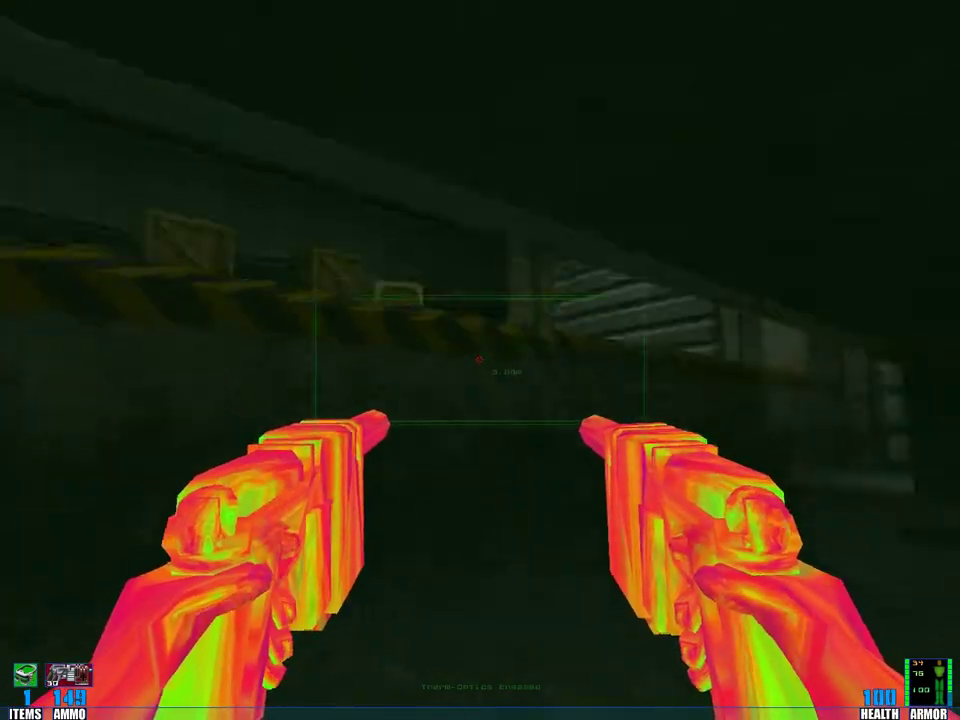
key("w")
key("w")
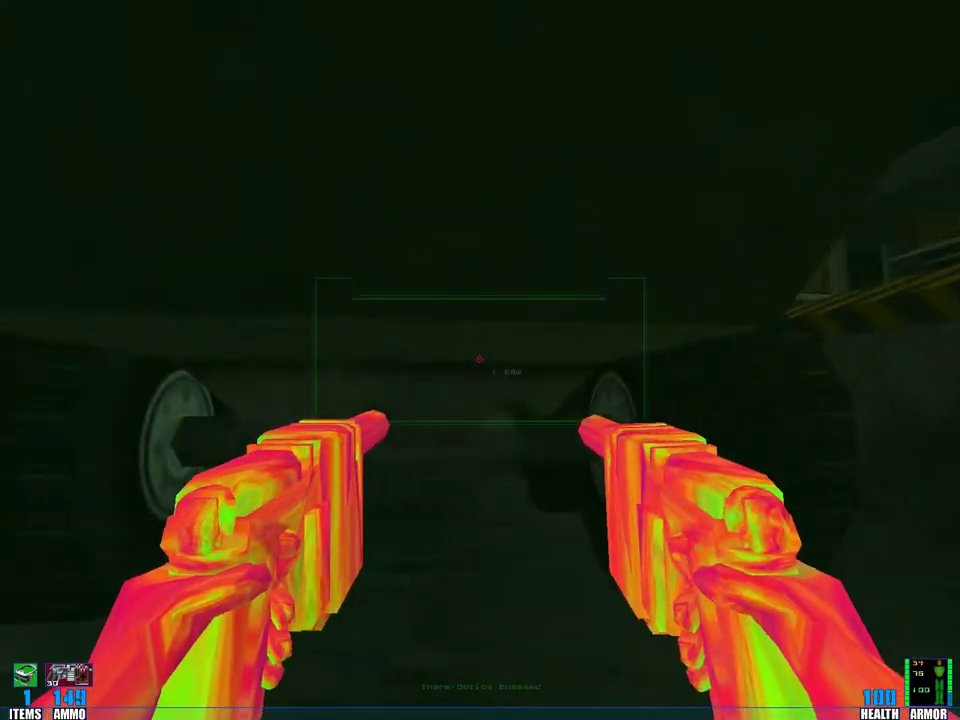
key("w")
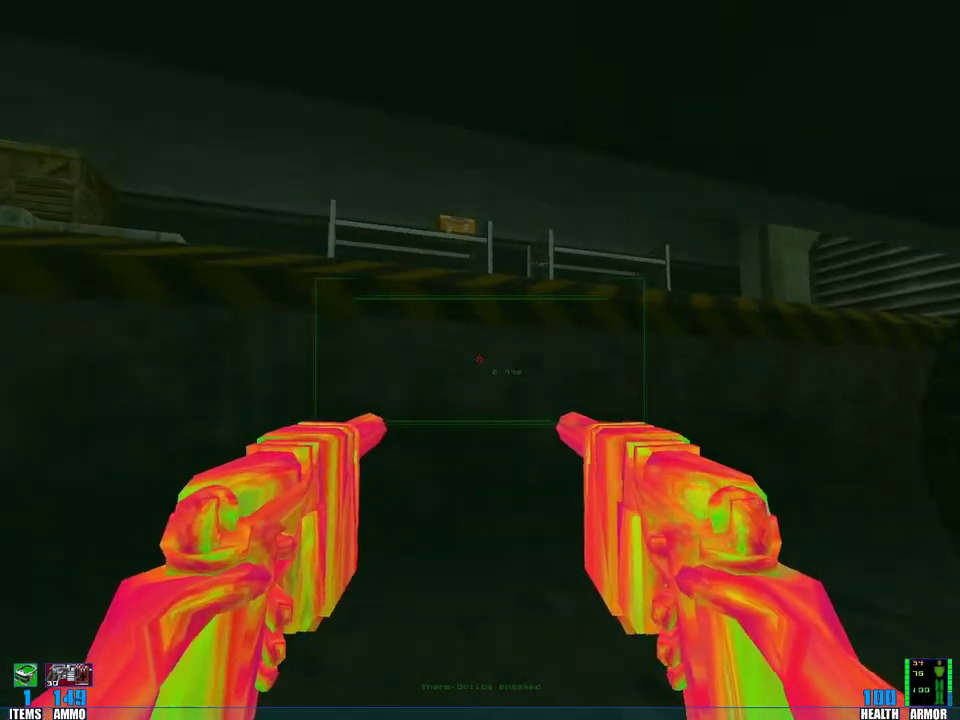
key("w")
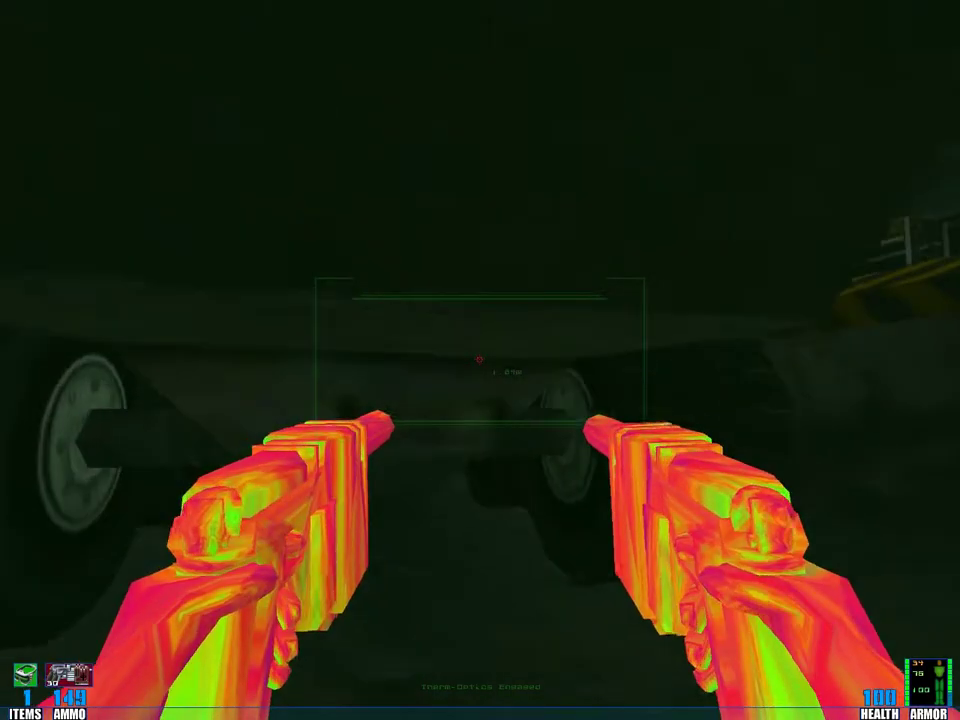
key("w")
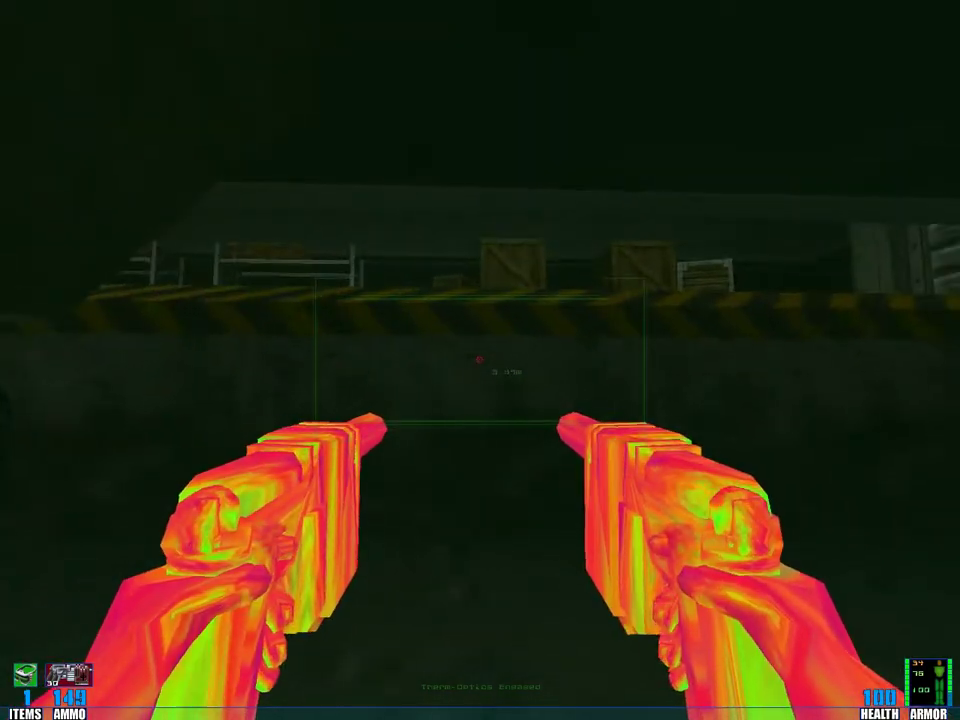
key("w")
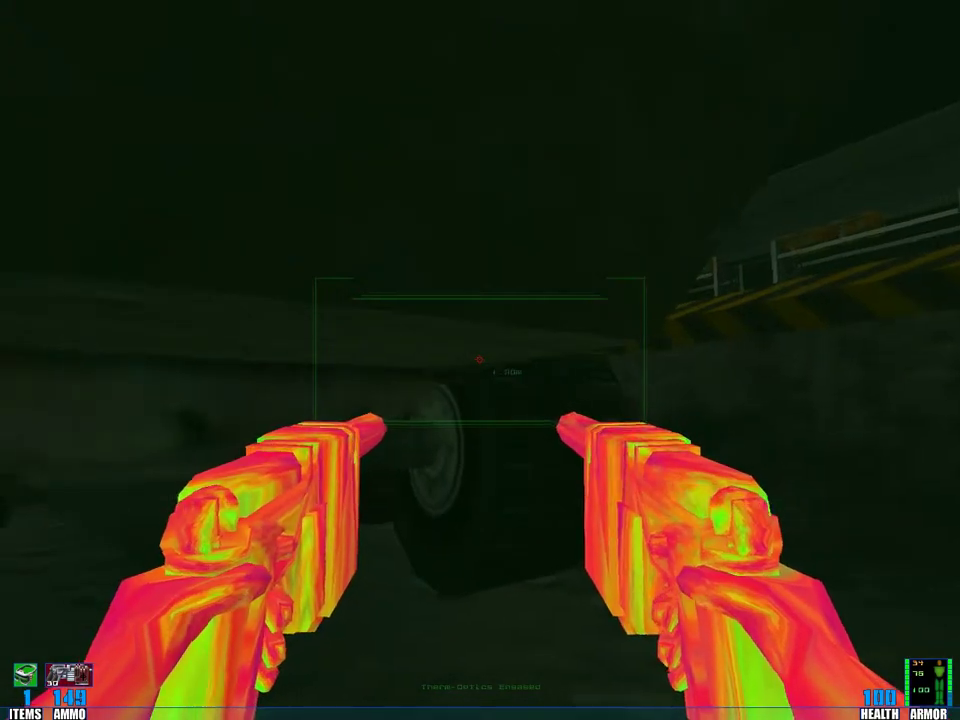
key("w")
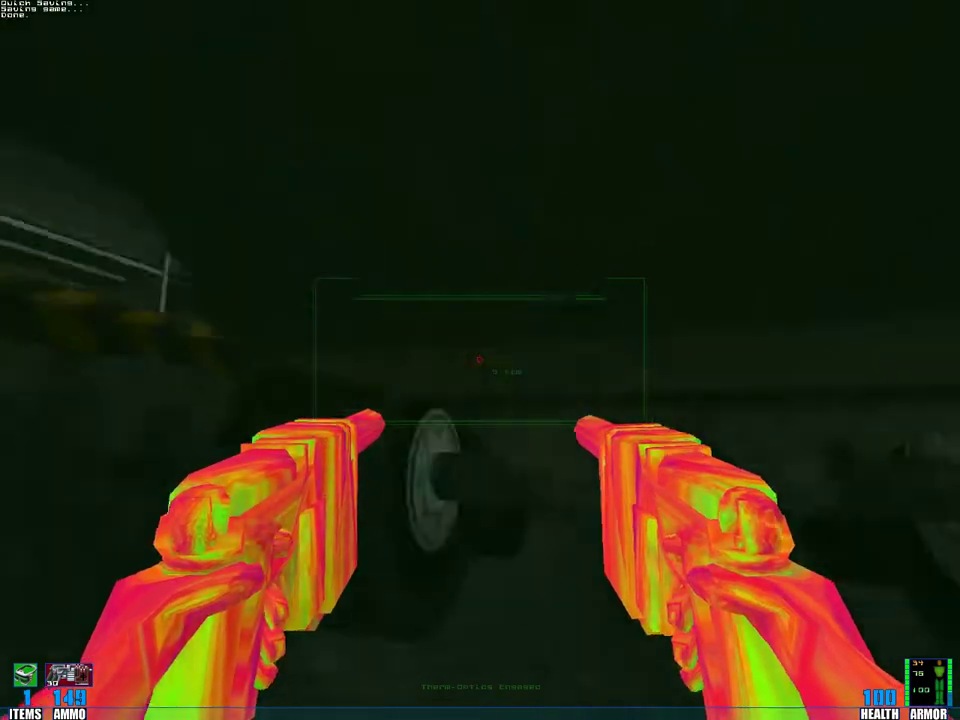
Step: Sneak forward alongside the truck trailer toward the crates
key("w")
key("w")
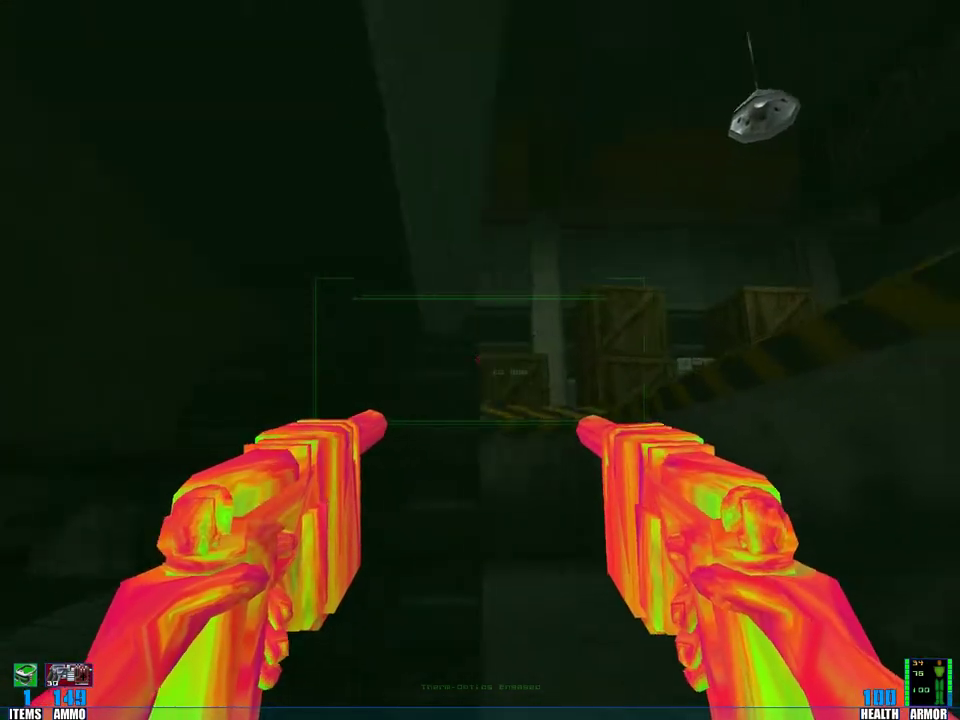
key("w")
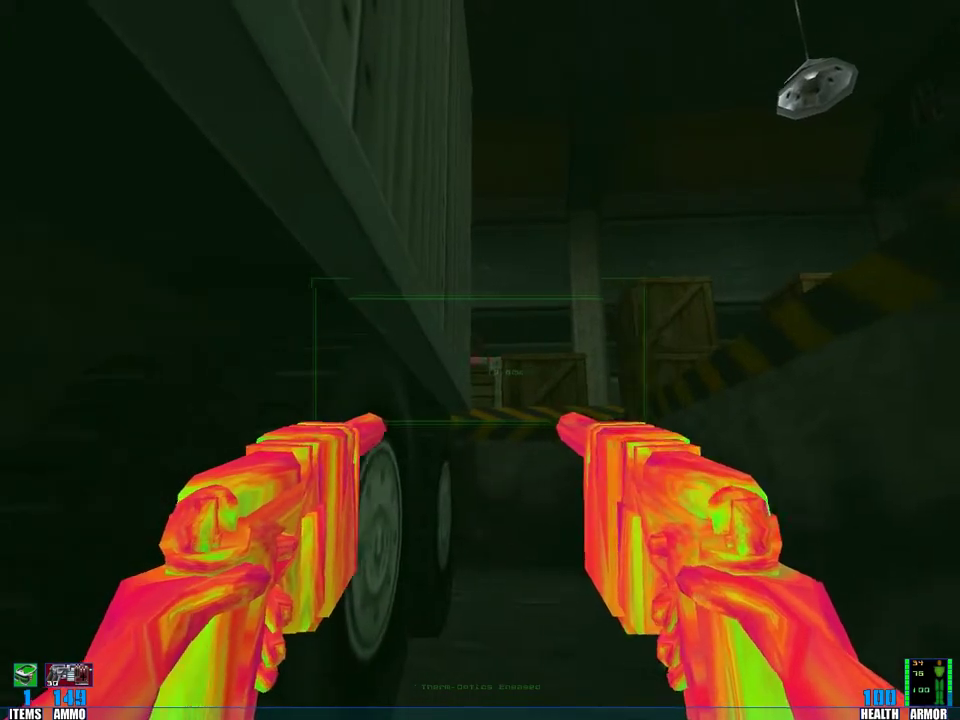
key("w")
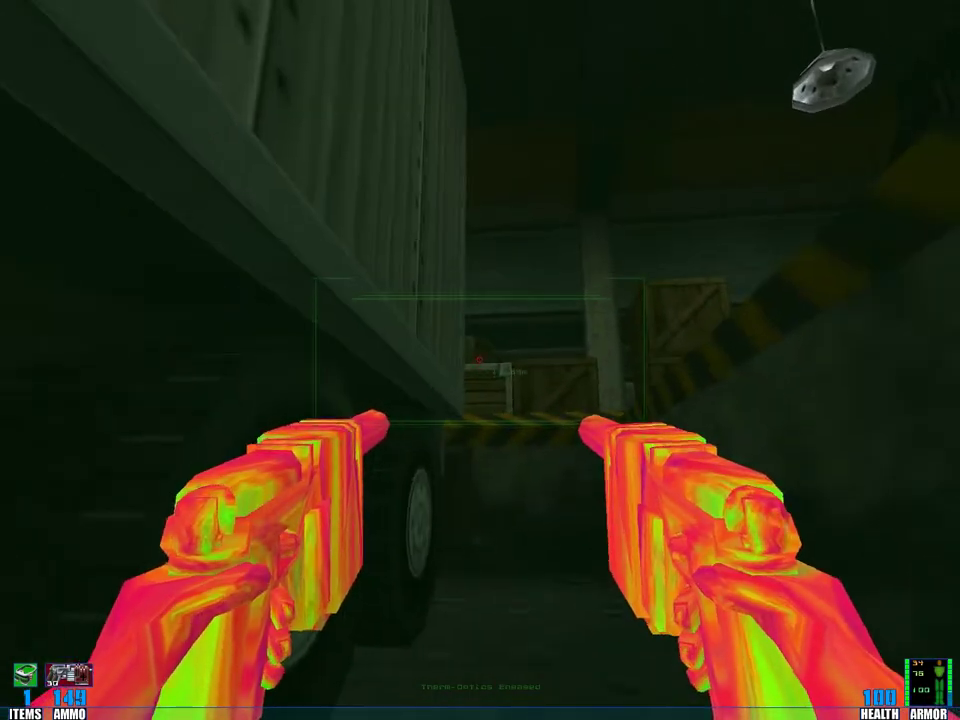
key("w")
key("w")
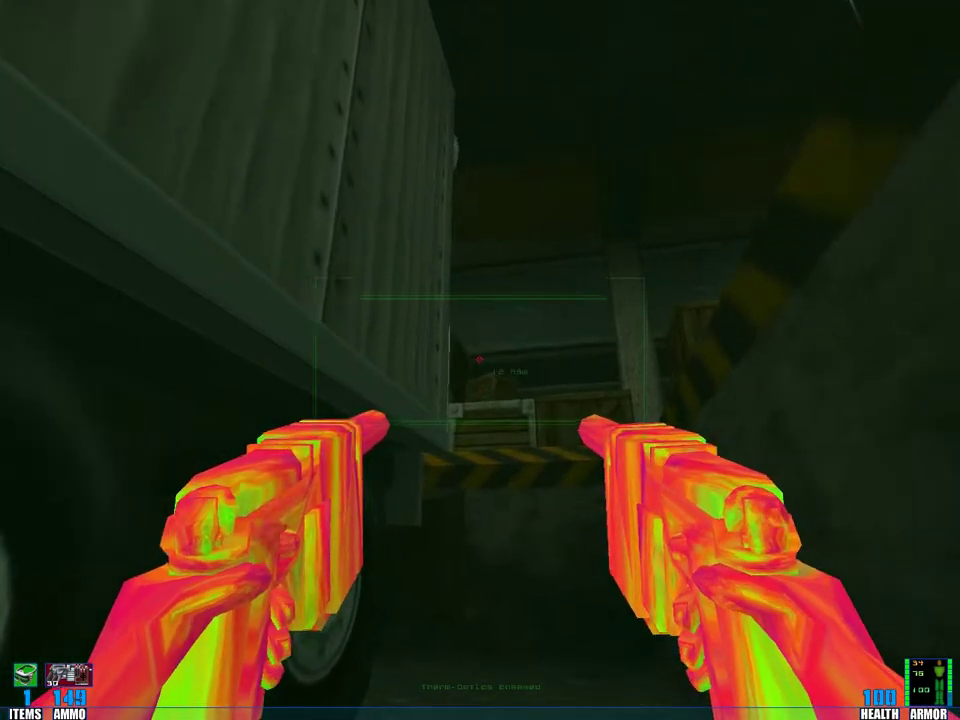
key("w")
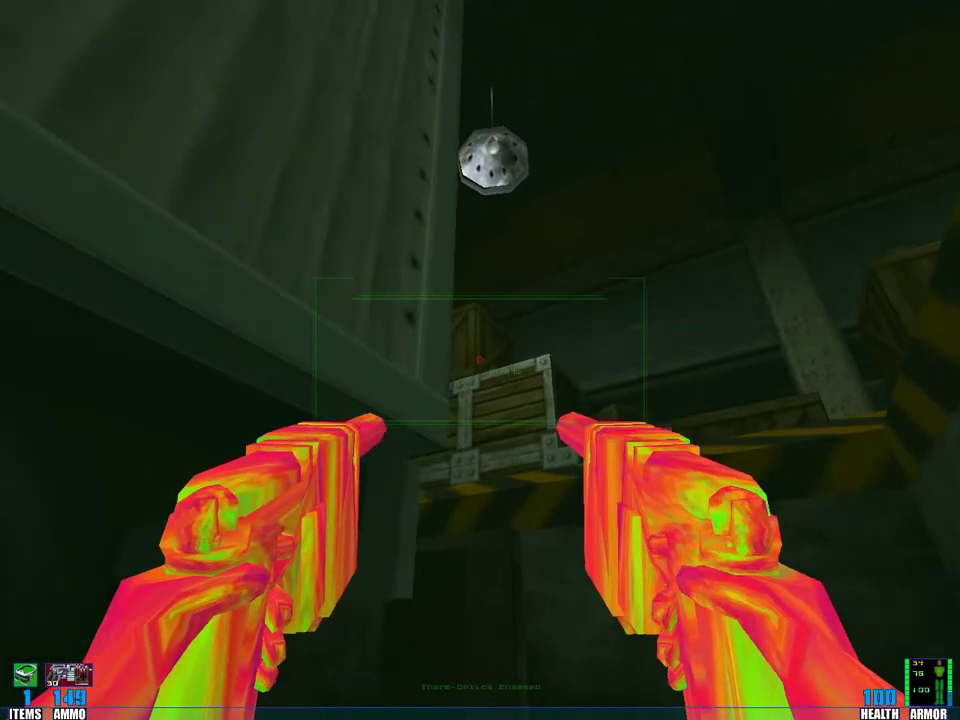
Step: Weave between the stacked crates toward the wall, checking the ceiling and corridor
key("a")
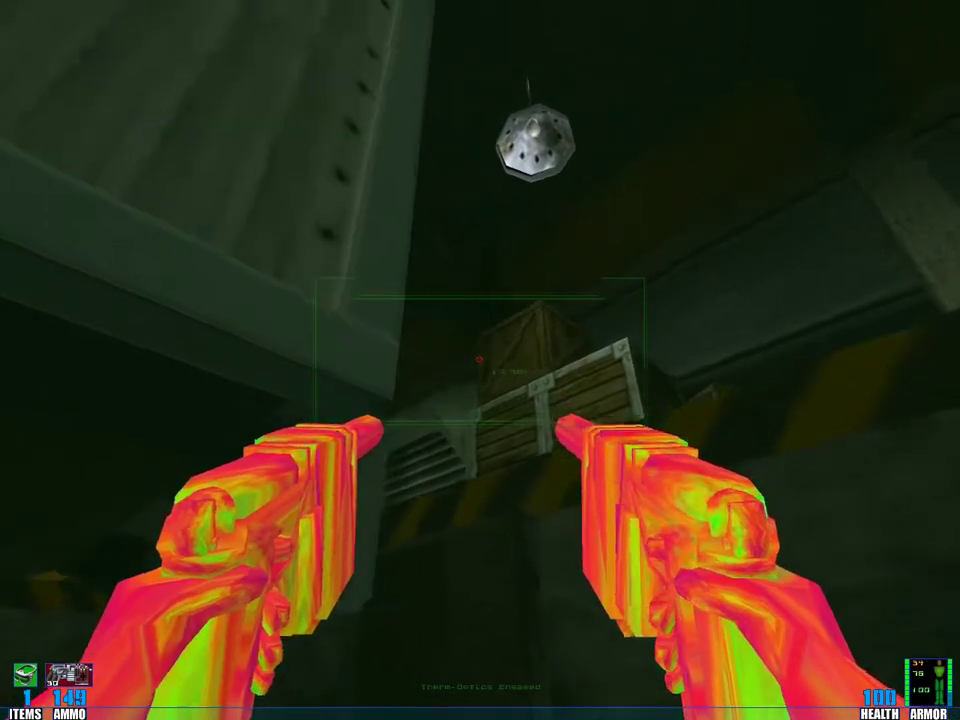
key("w")
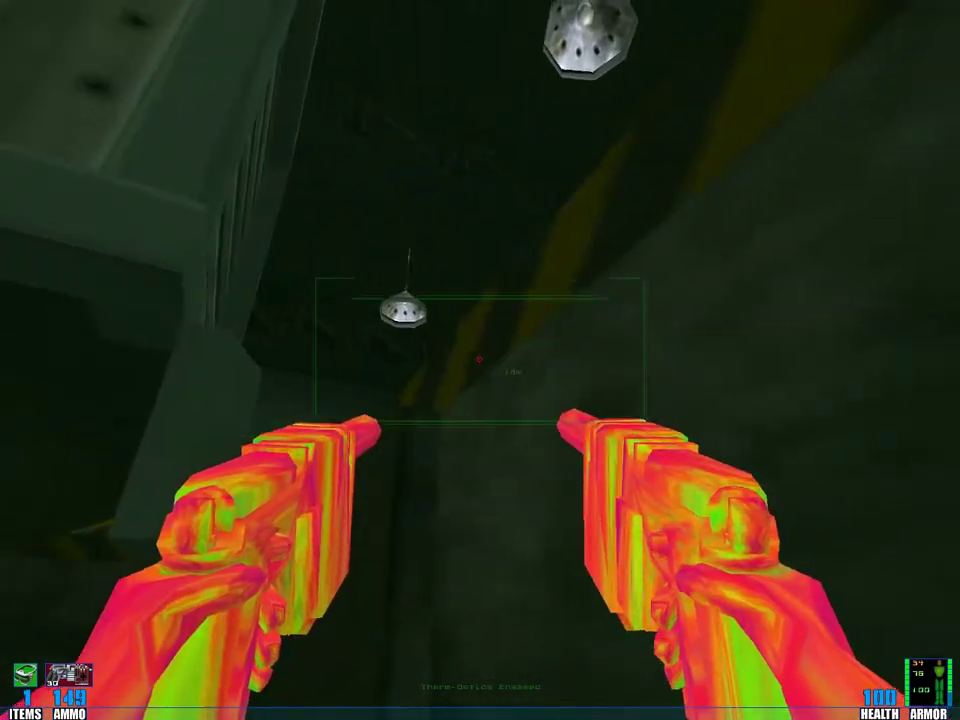
key("w")
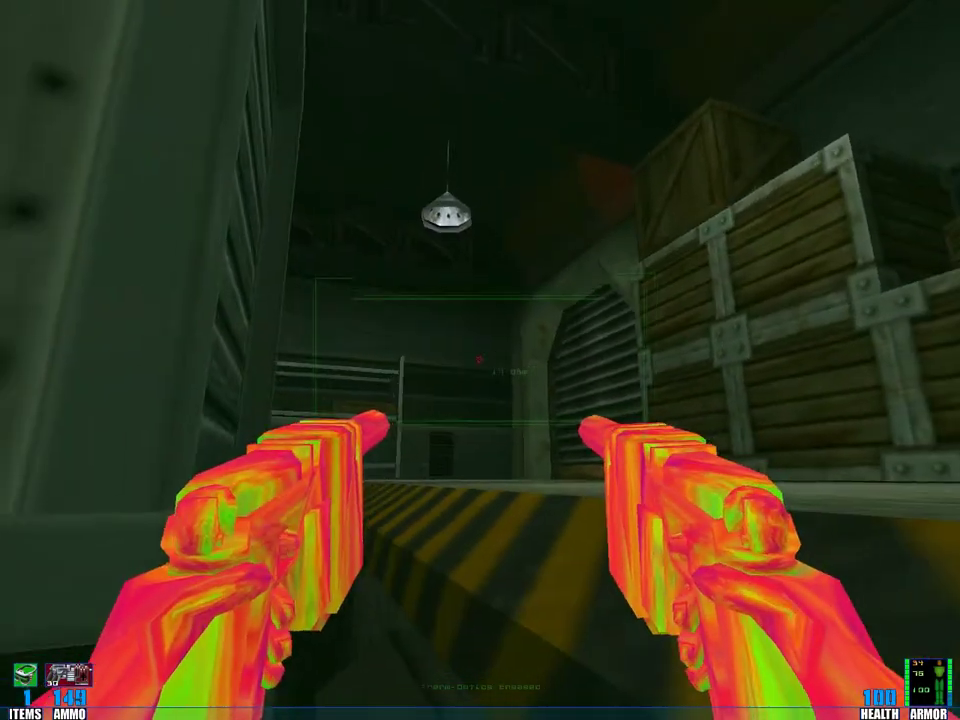
key("w")
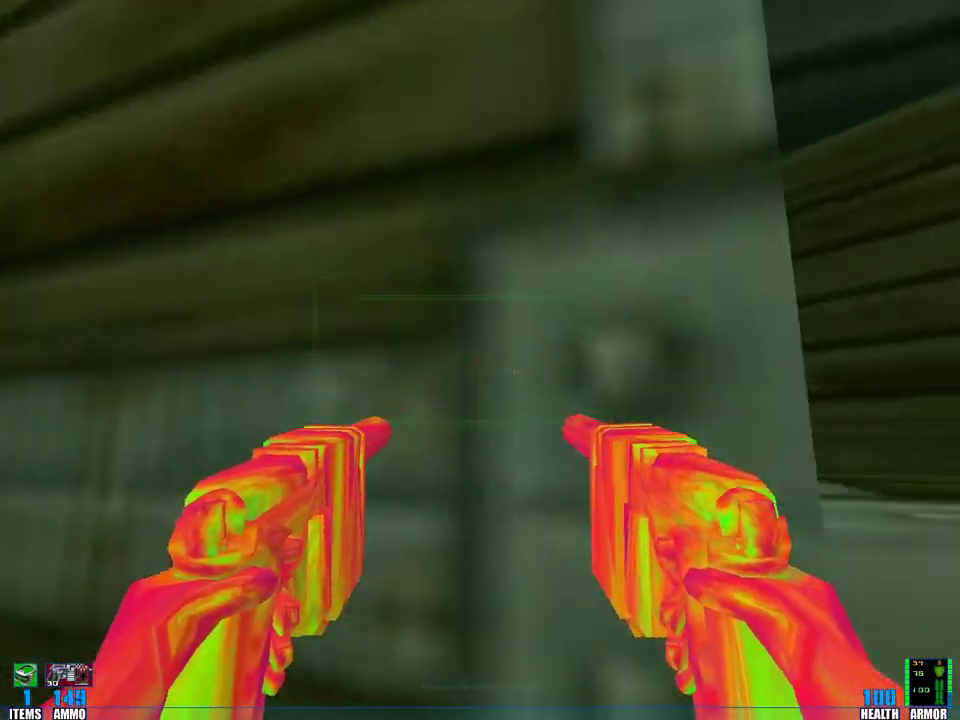
key("w")
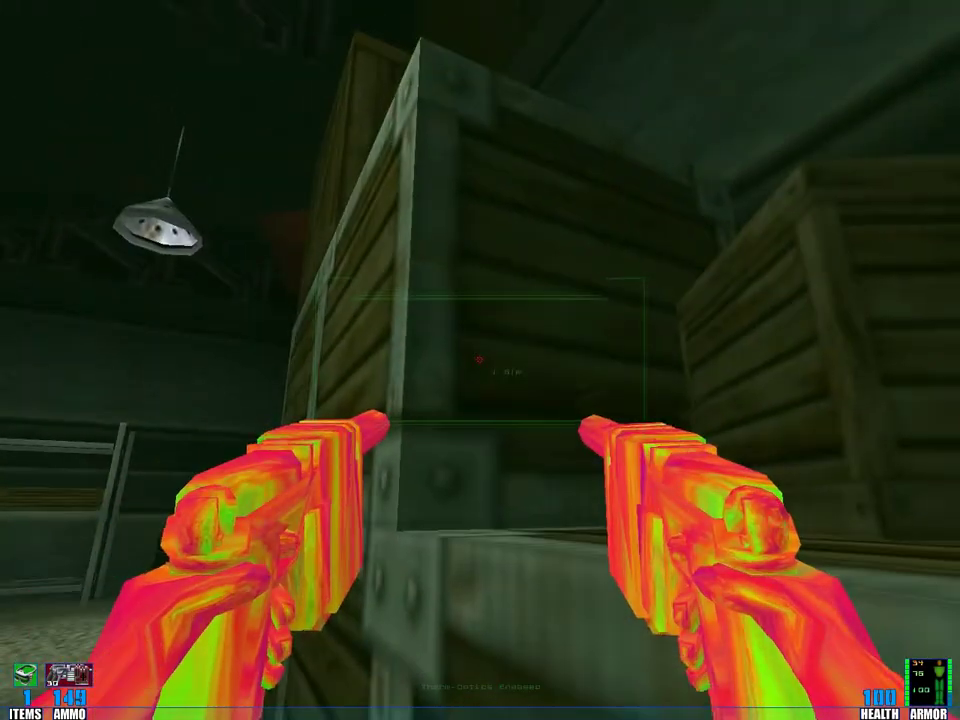
key("w")
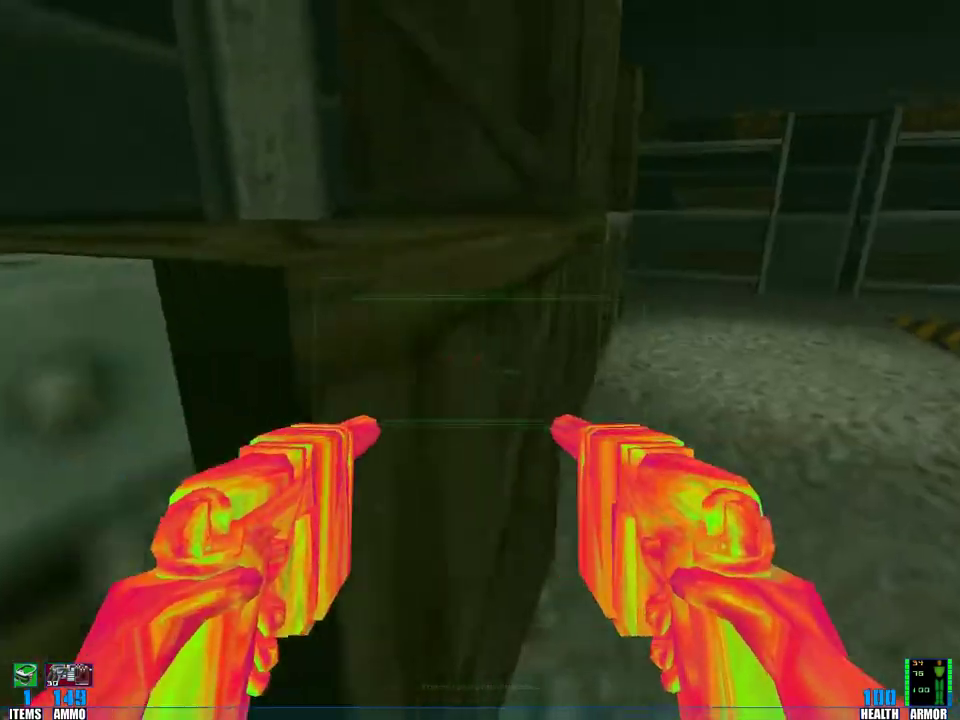
key("w")
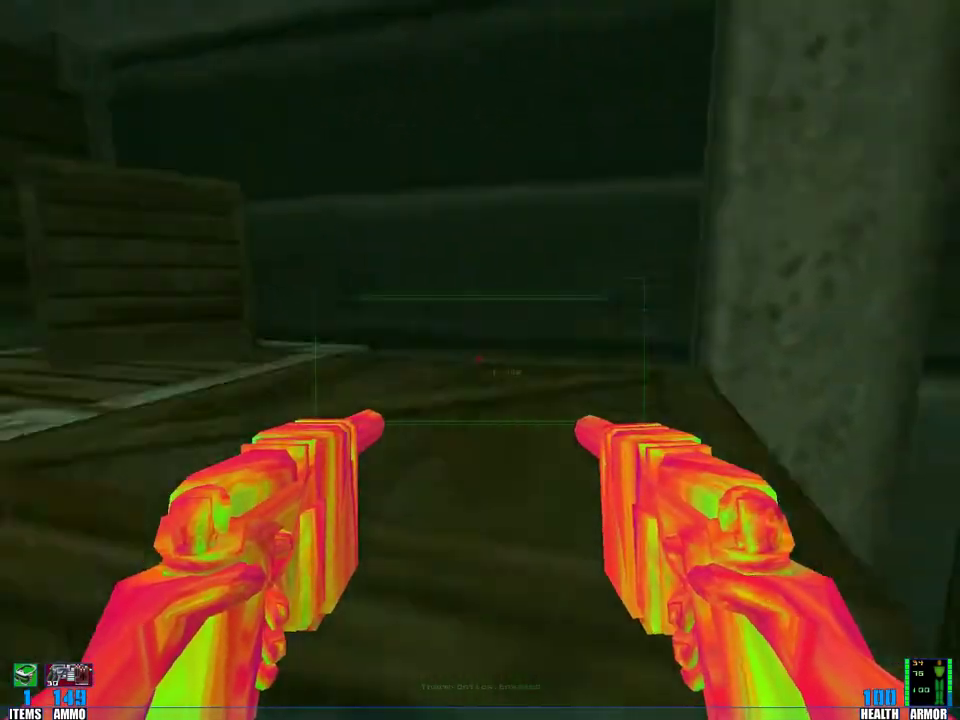
Step: Holster the dual pistols and switch to bare fists
key("w")
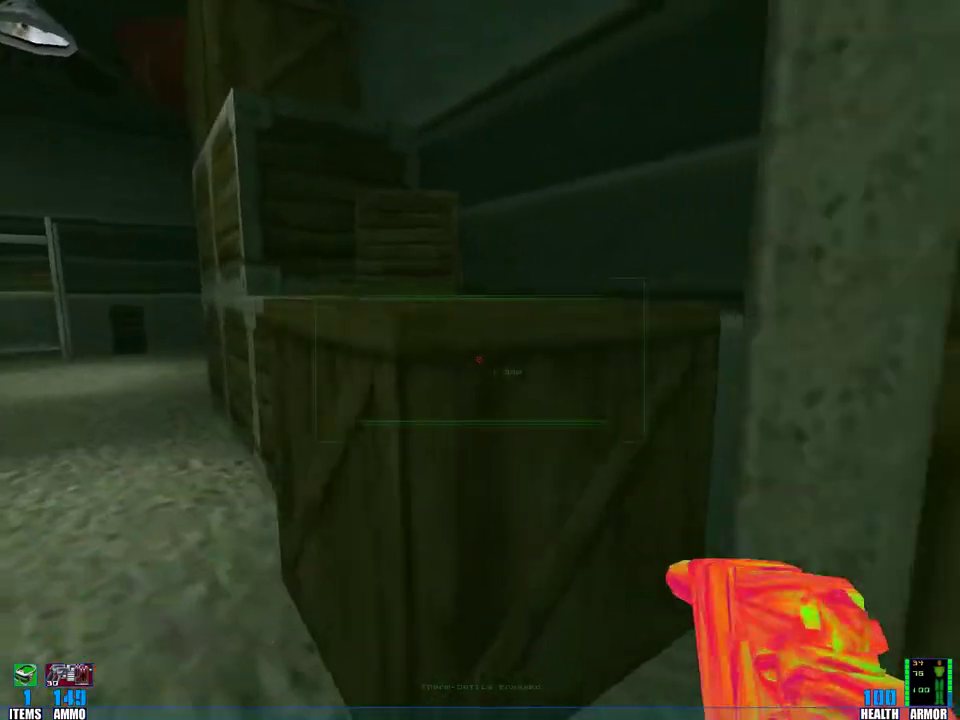
key("w")
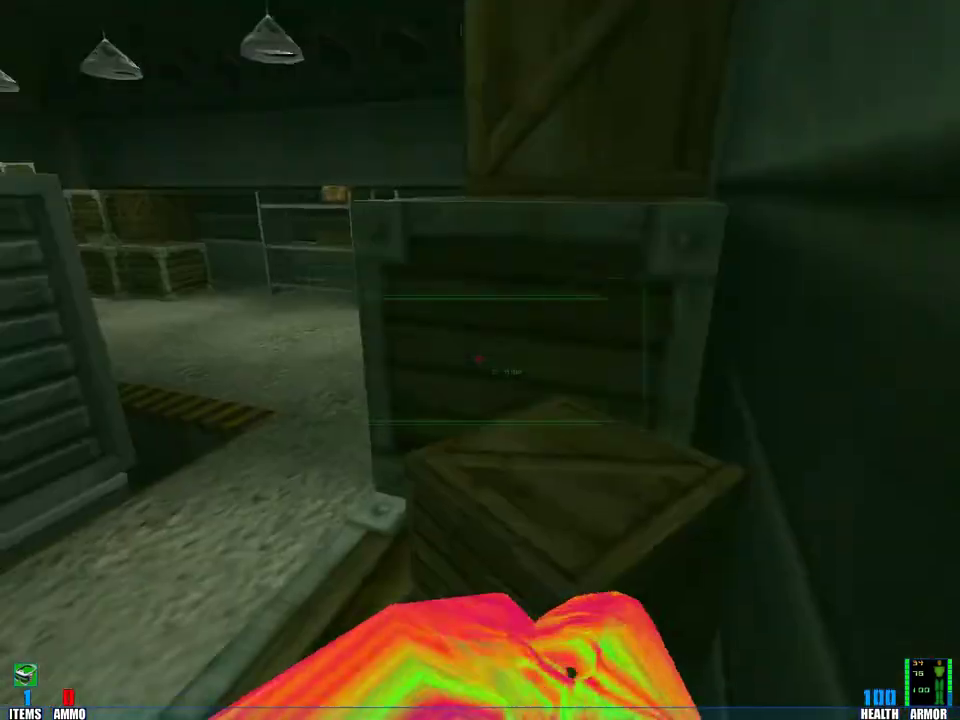
key("w")
Step: Edge up to the wall among the crates, quick-save with F5, and draw the dual pistols
key("w")
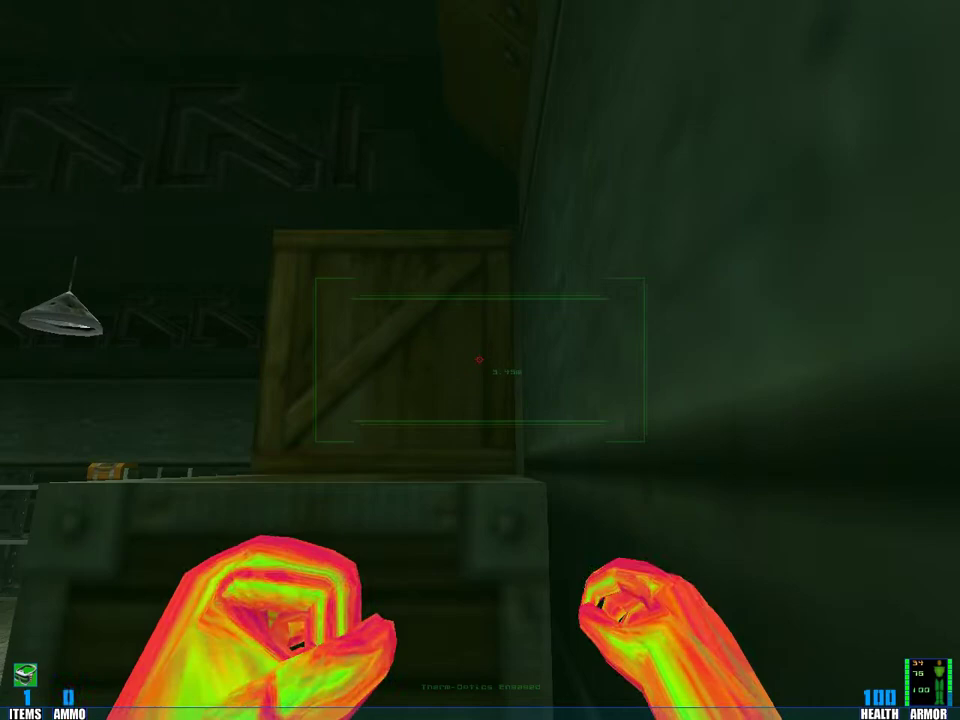
key("w")
key("F5")
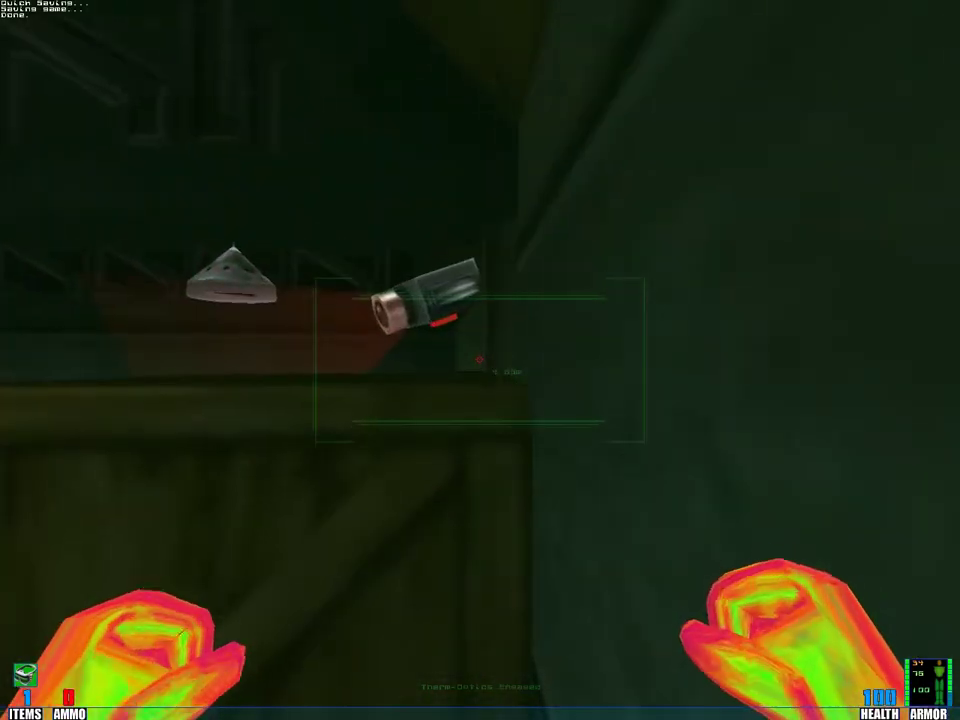
key("w")
key("2")
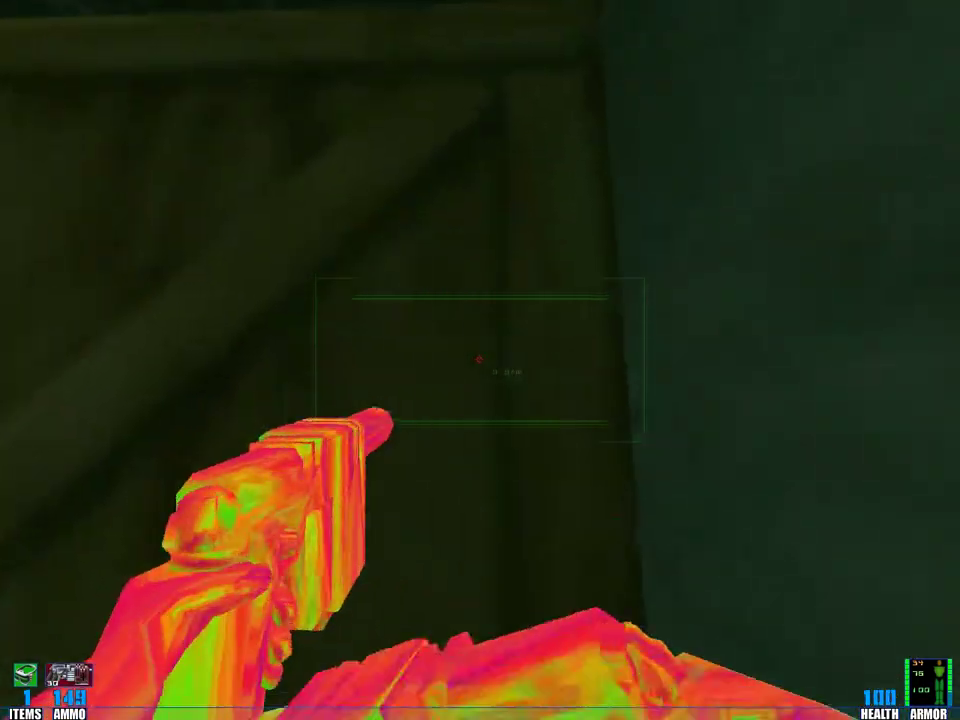
Step: Jump to peek over the crate and fire twice at the security camera
key("w")
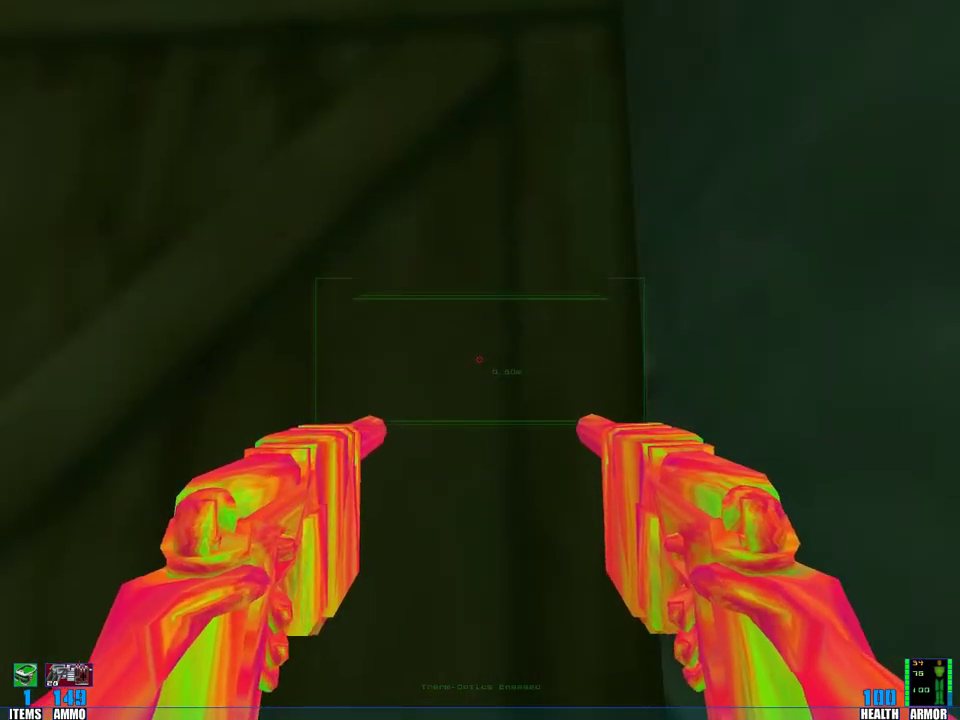
key("space")
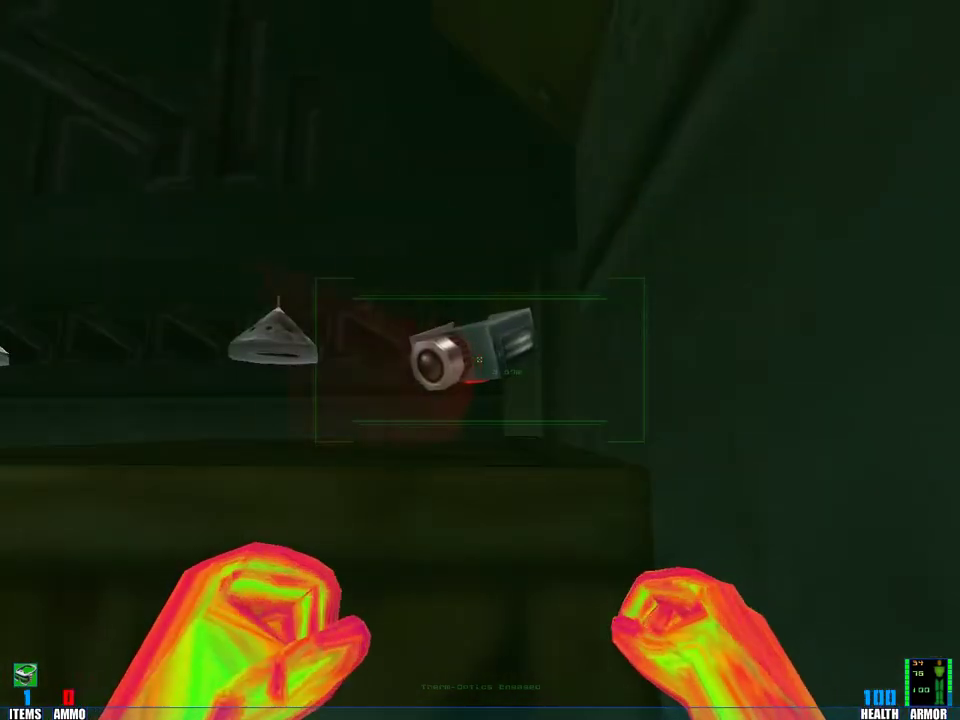
key("space")
key("space")
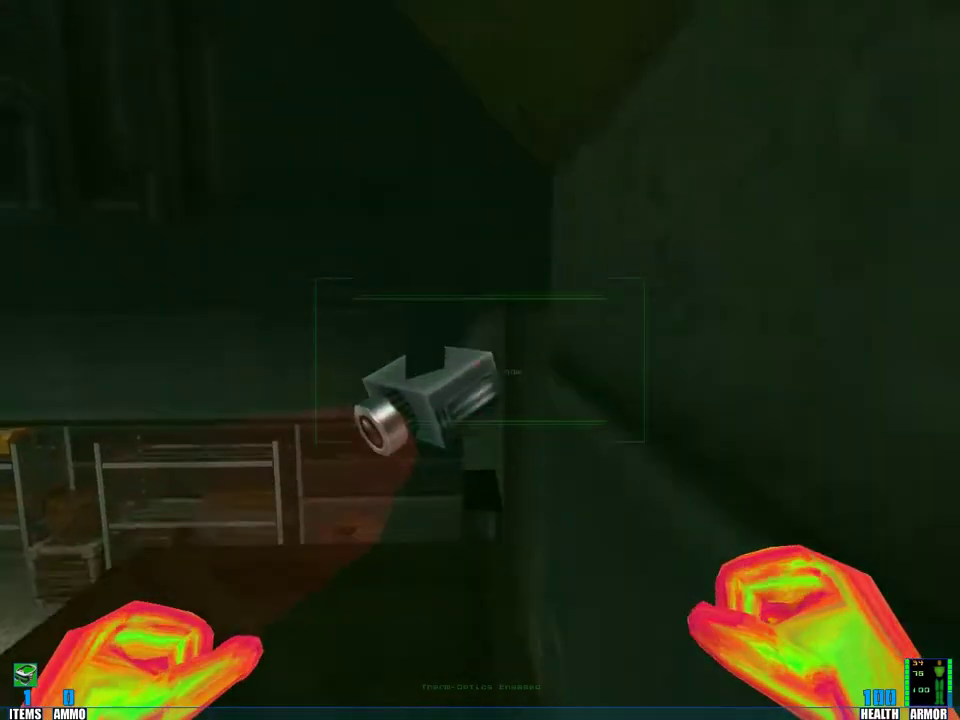
key("2")
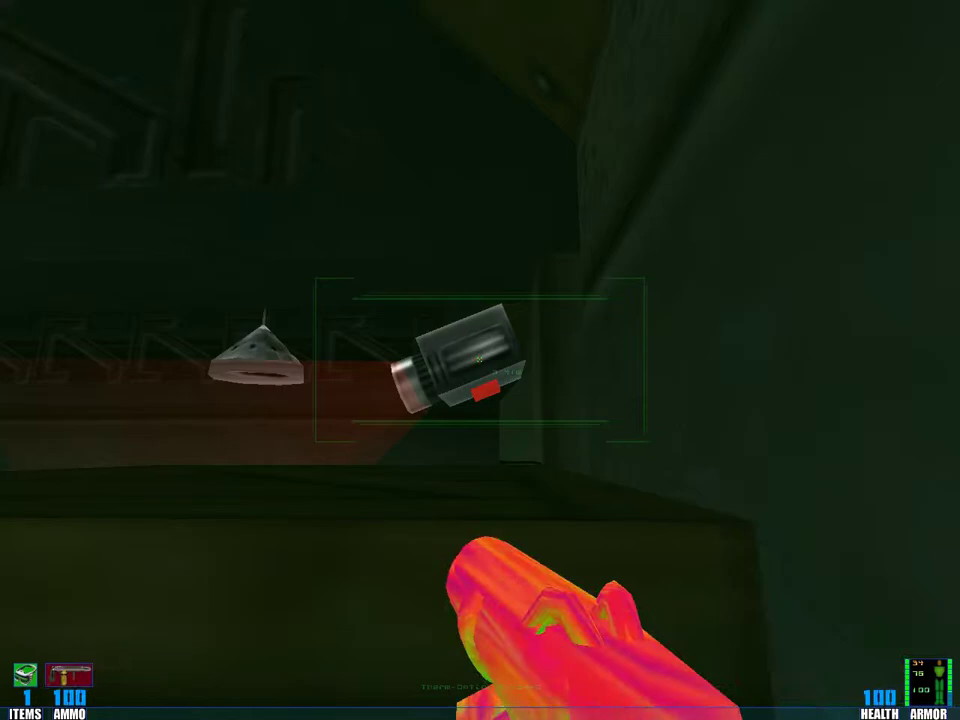
left_click(480, 360)
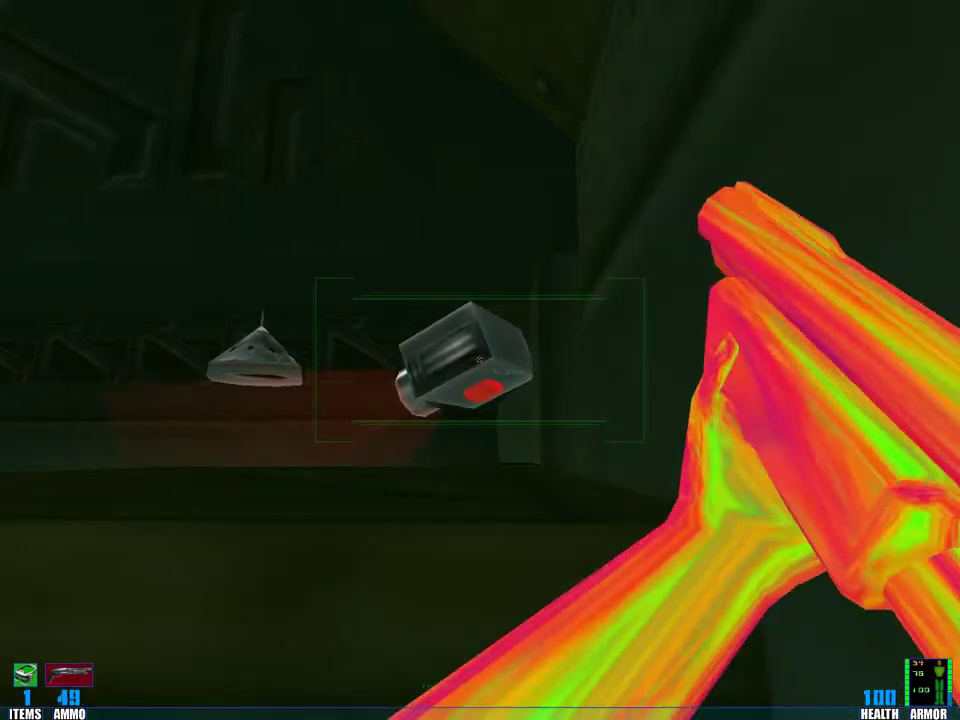
left_click(480, 360)
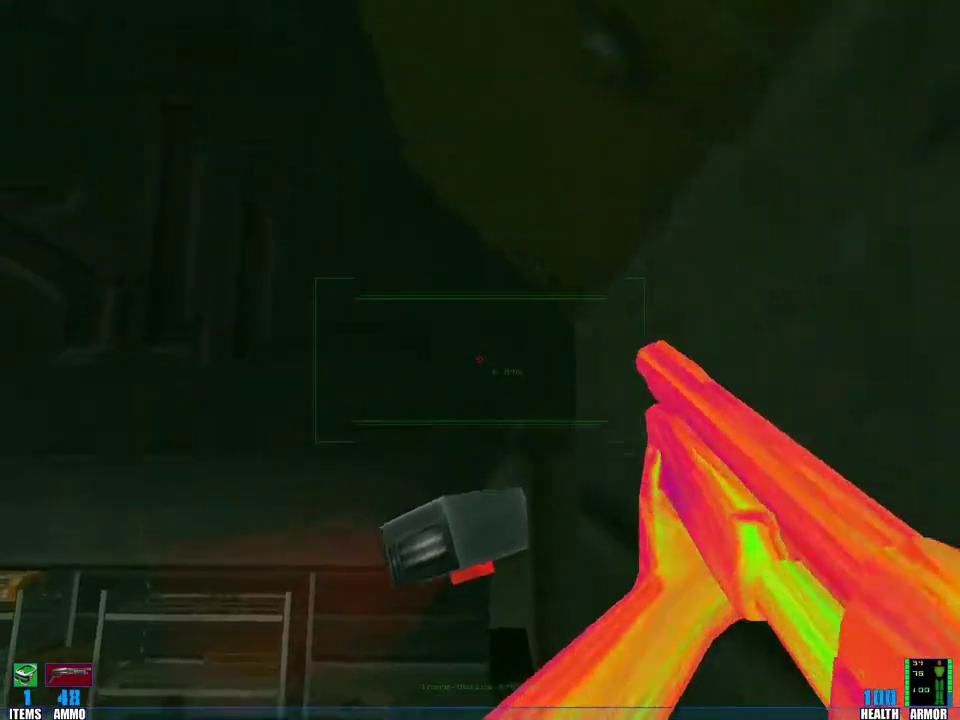
Step: Switch to bare fists and repeatedly punch the security camera and its red light
key("2")
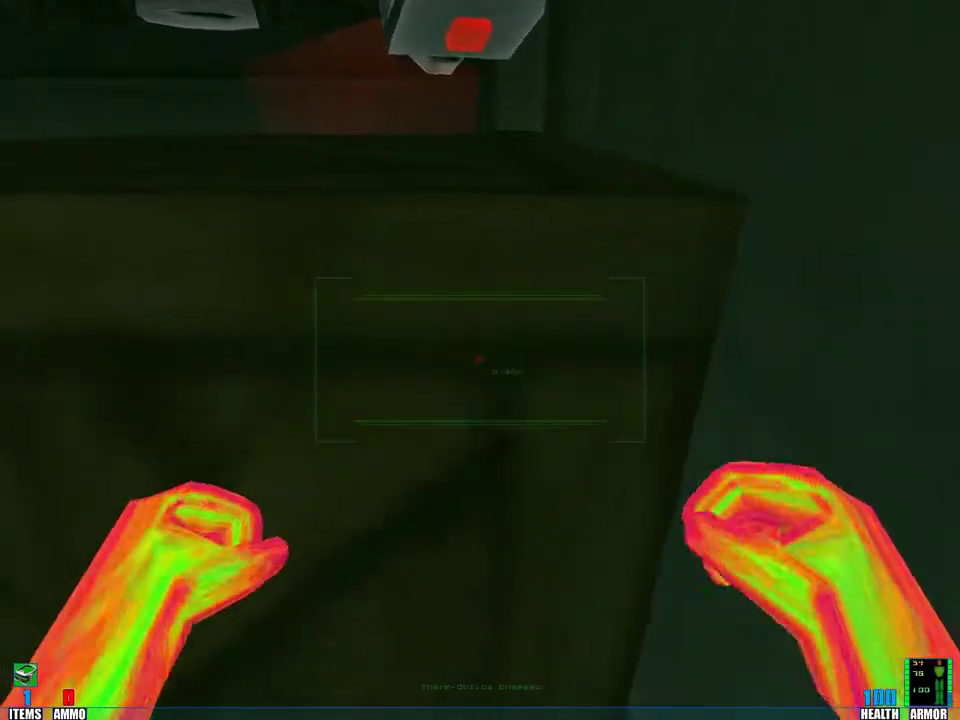
left_click(480, 360)
left_click(480, 360)
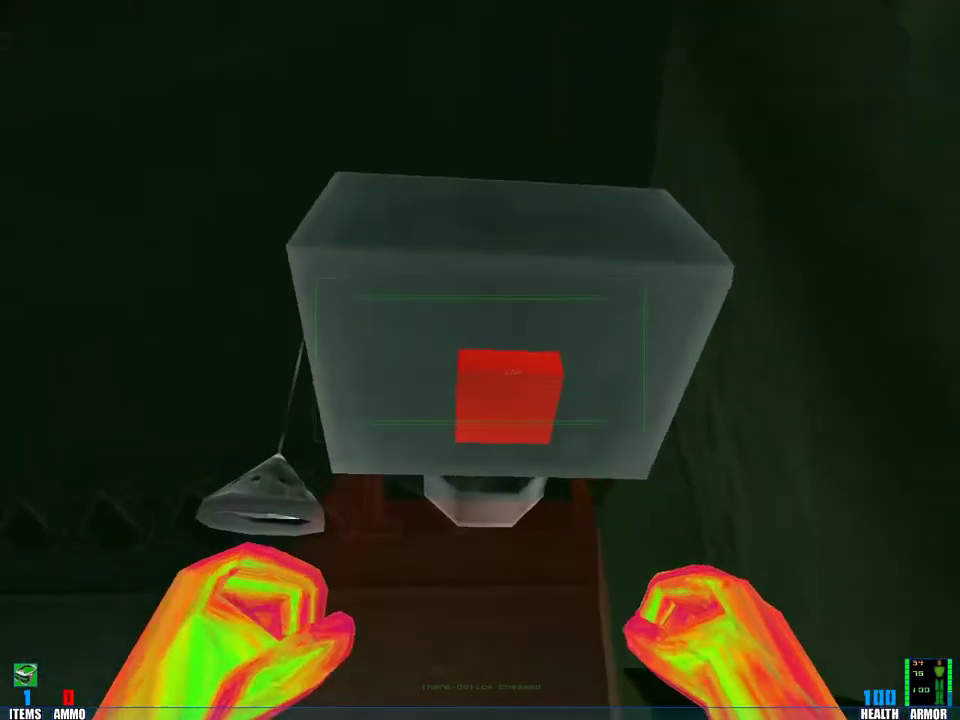
left_click(480, 360)
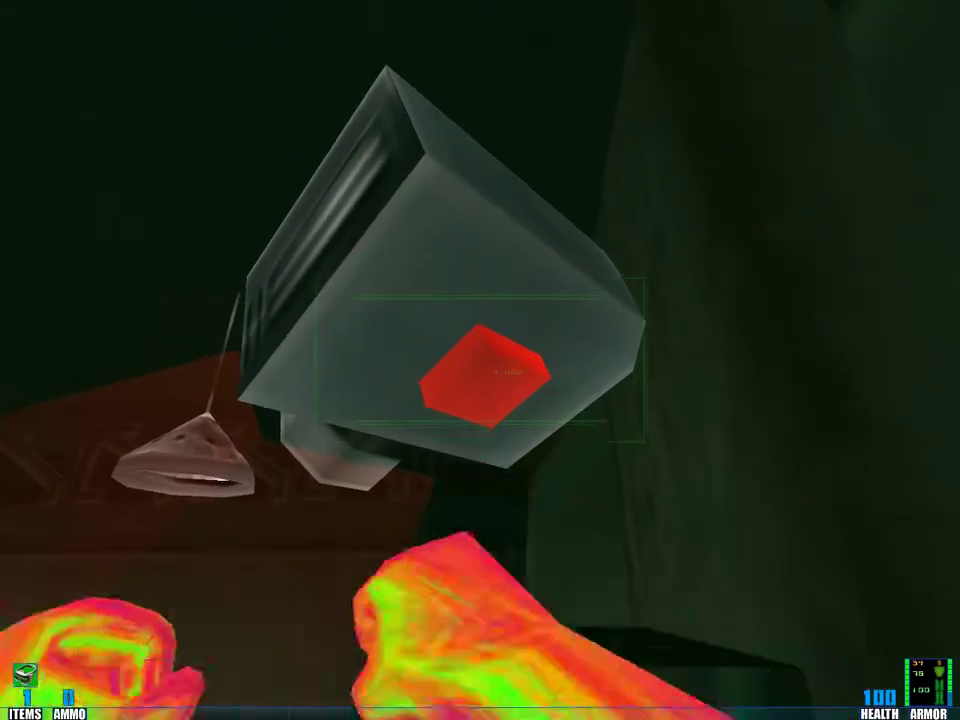
left_click(480, 360)
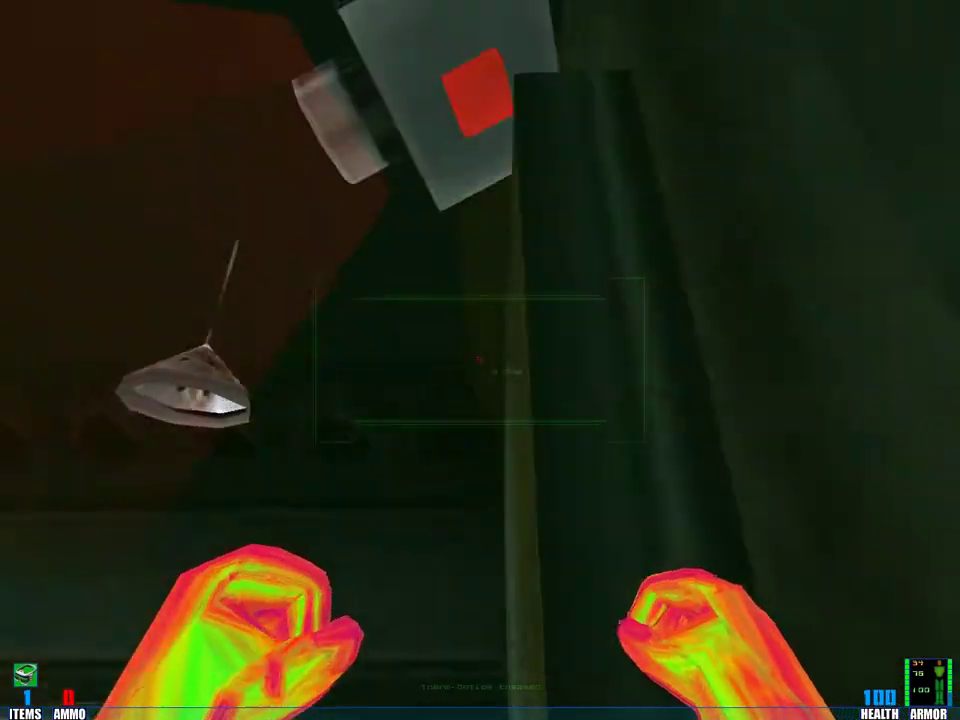
left_click(480, 360)
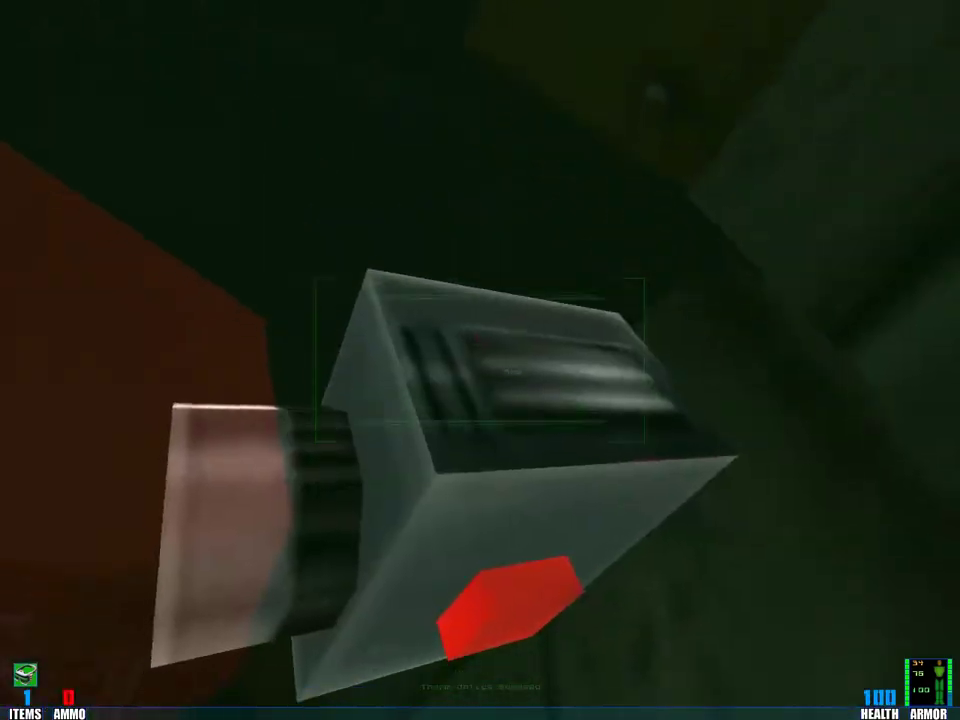
left_click(480, 360)
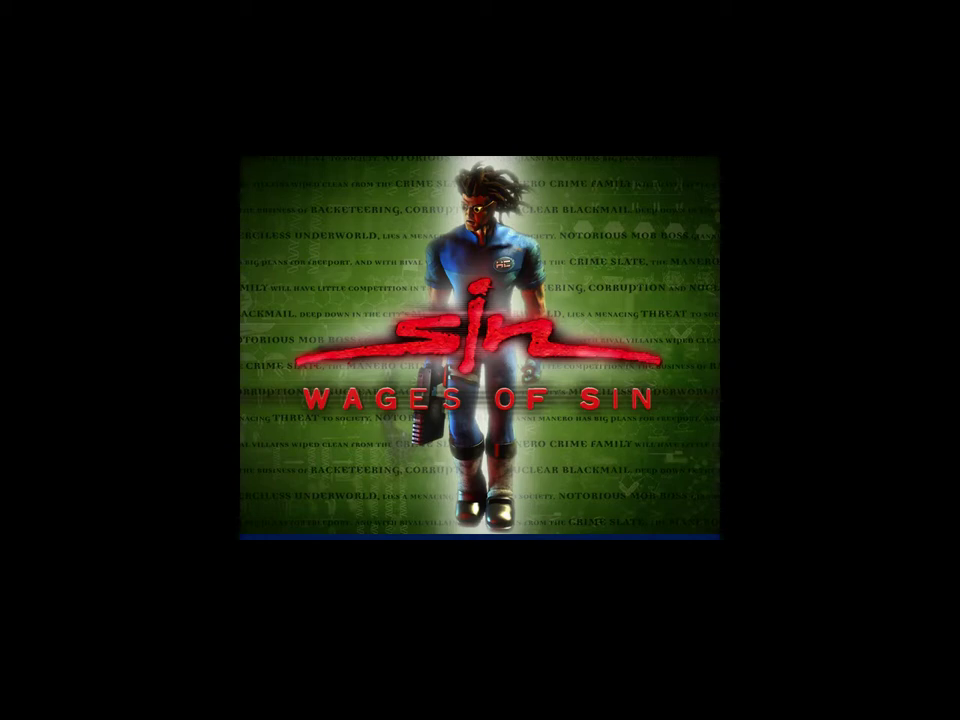
Step: Resume from the loading screen, walk to a wooden crate, punch it and step onto it
key("space")
key("w")
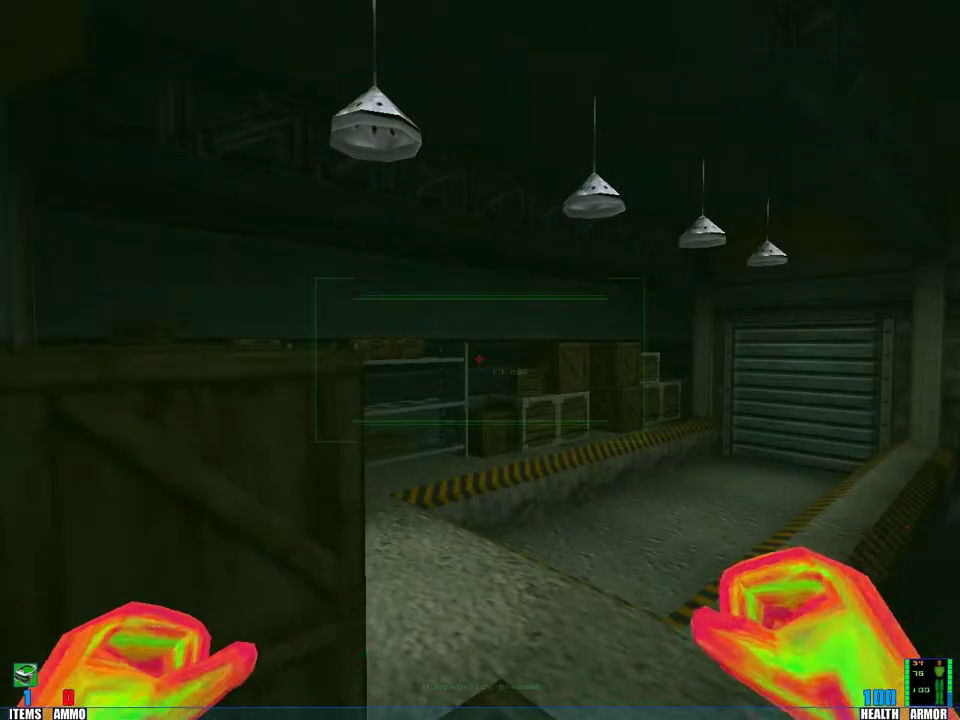
key("w")
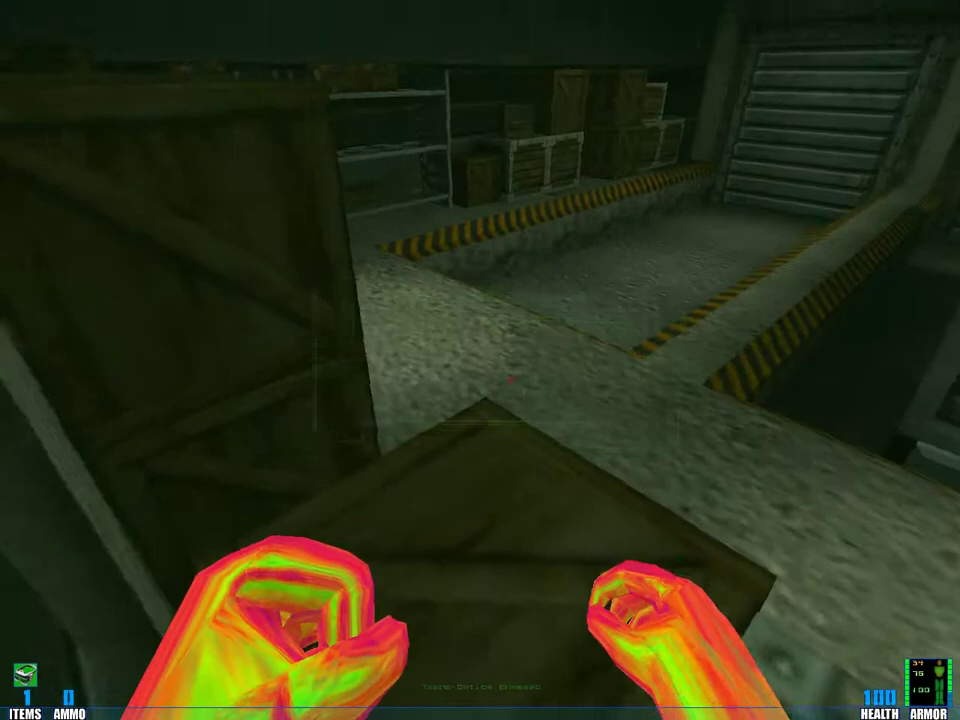
key("w")
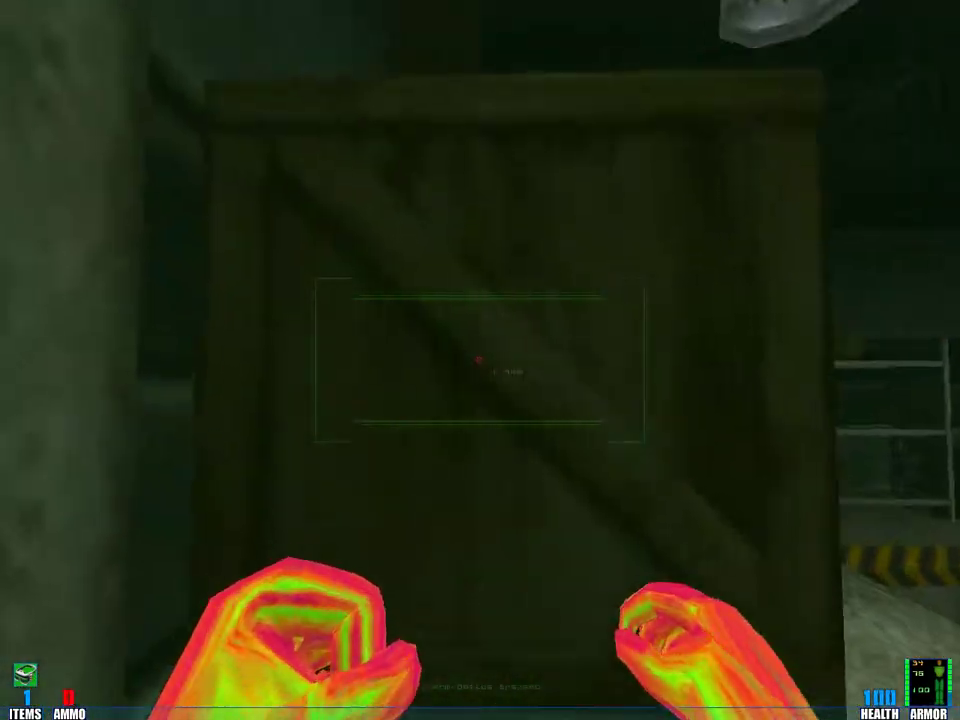
left_click(480, 360)
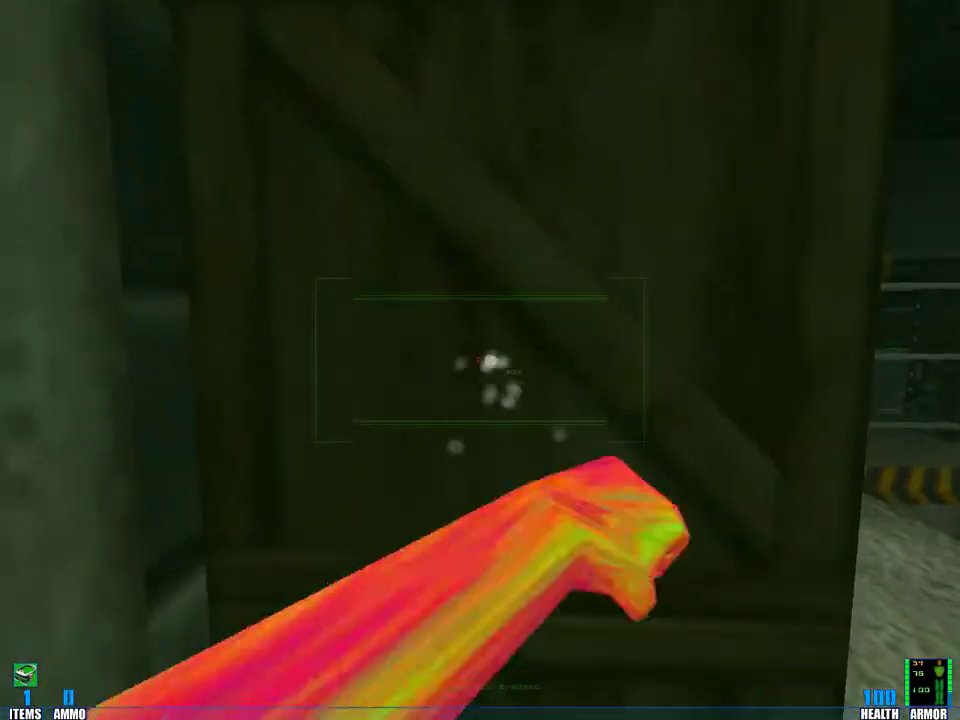
key("w")
key("w")
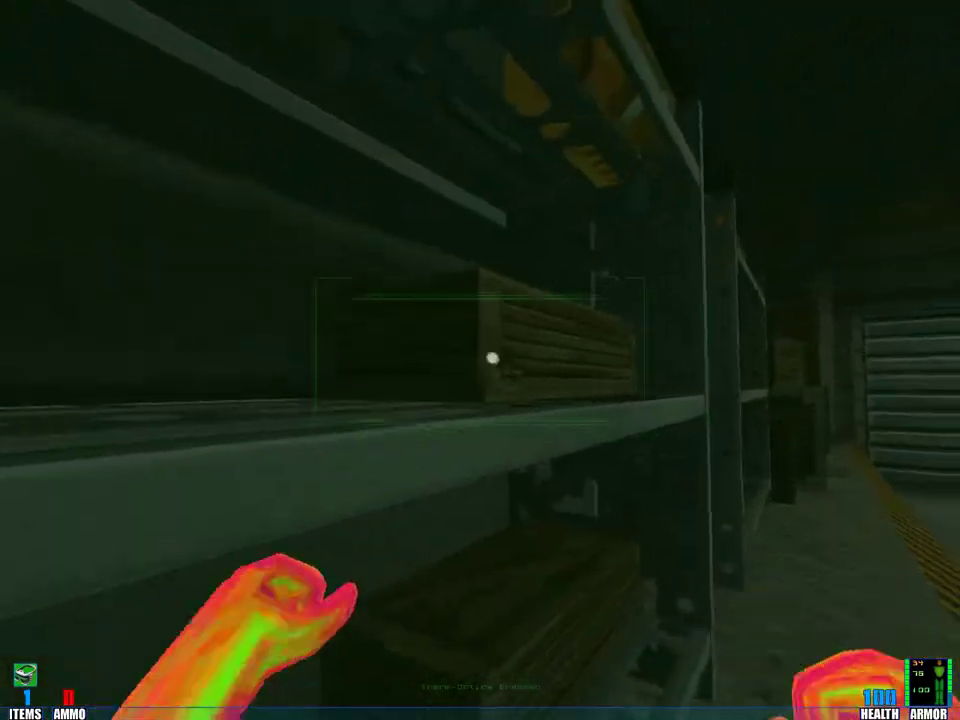
Step: Punch the nearby shelving unit several times
left_click(480, 360)
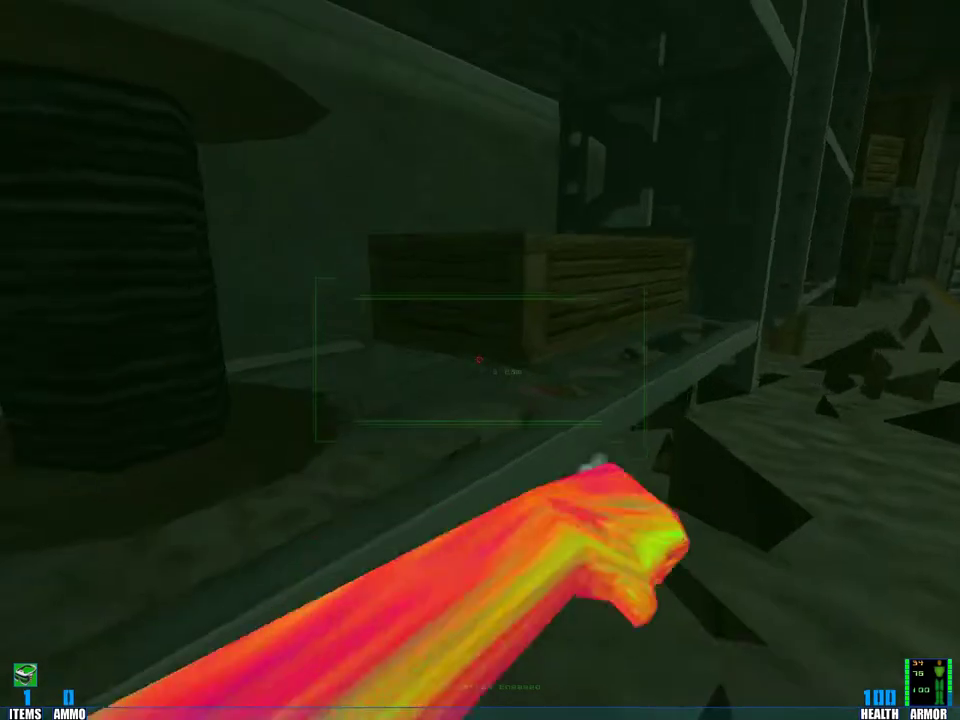
left_click(480, 360)
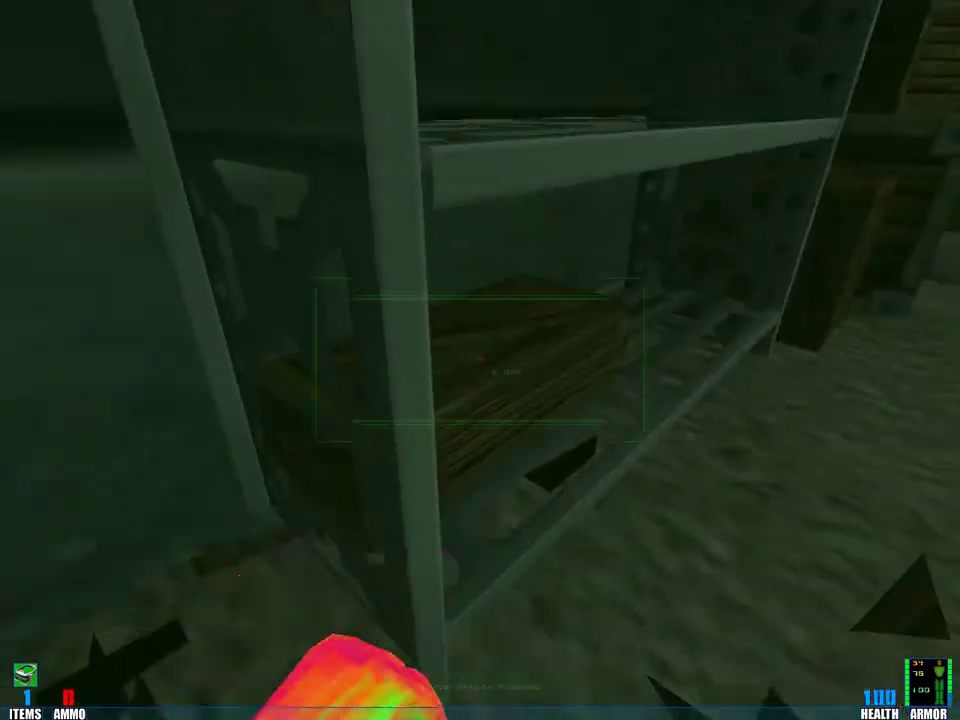
left_click(480, 360)
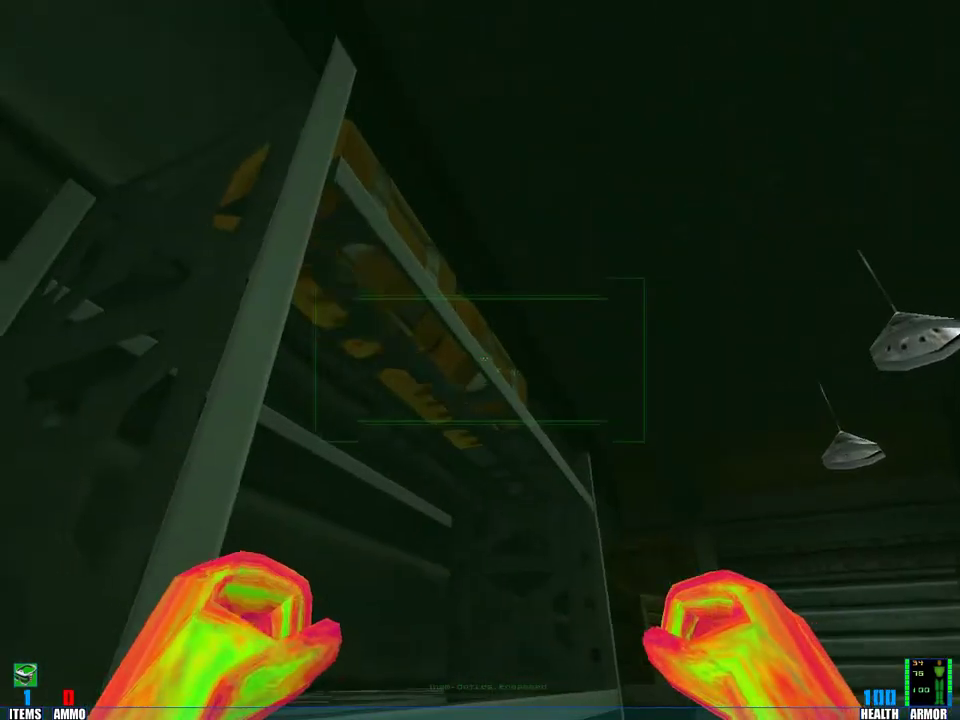
left_click(480, 360)
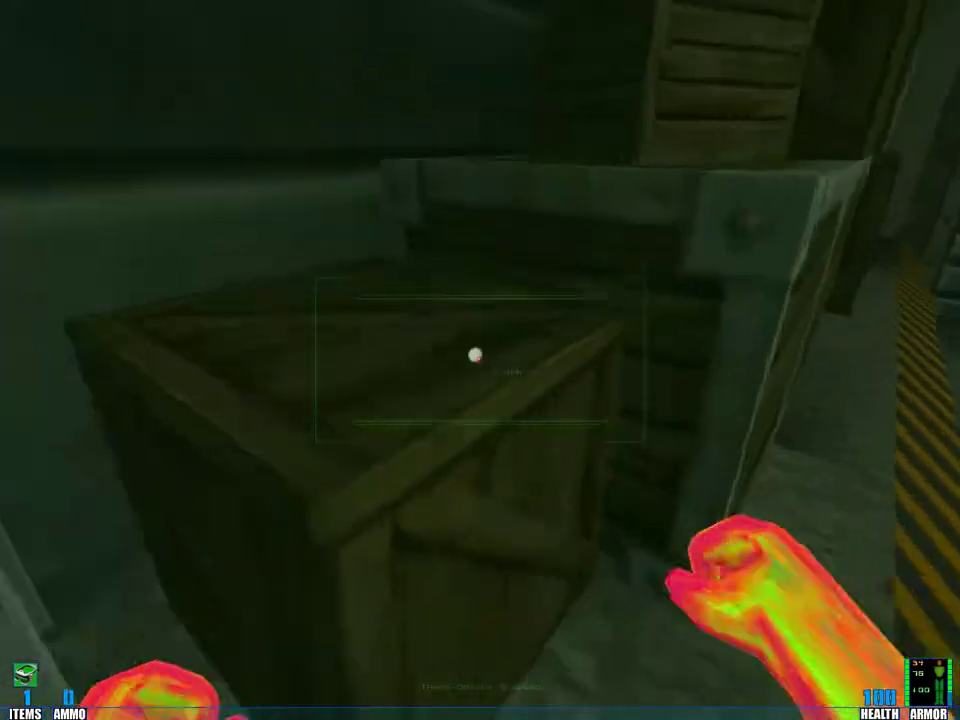
Step: Punch the wooden crate below until it breaks
left_click(480, 360)
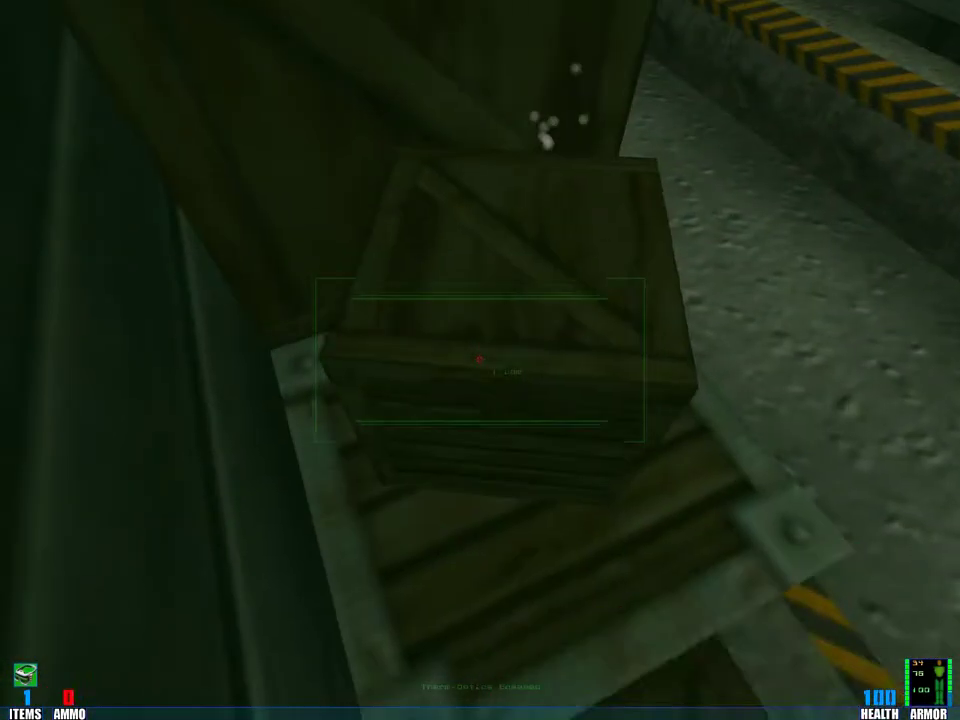
left_click(480, 360)
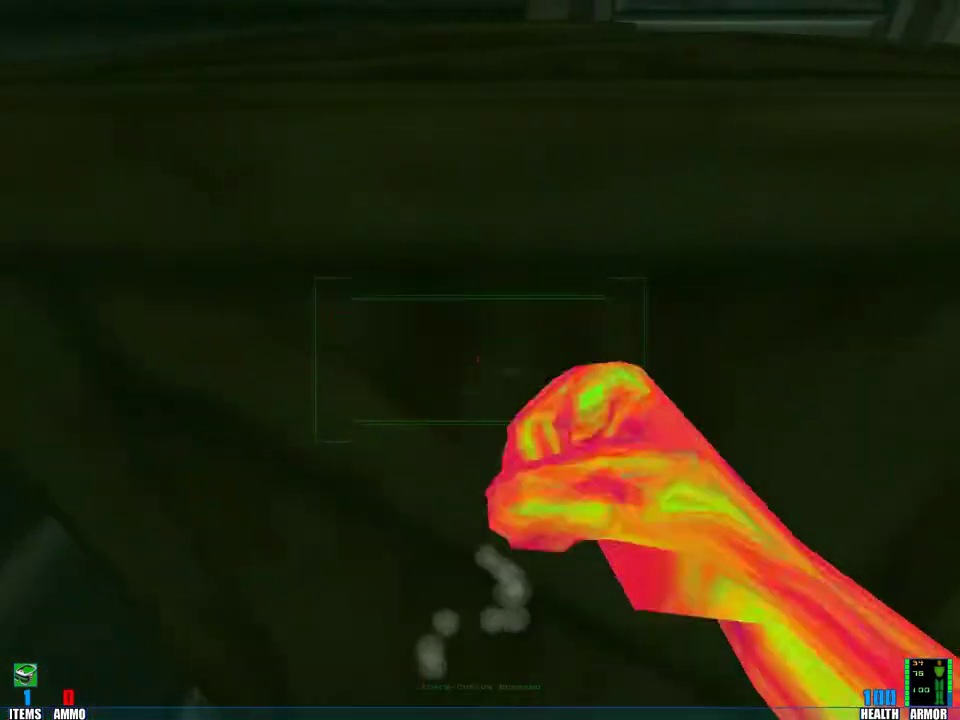
left_click(480, 360)
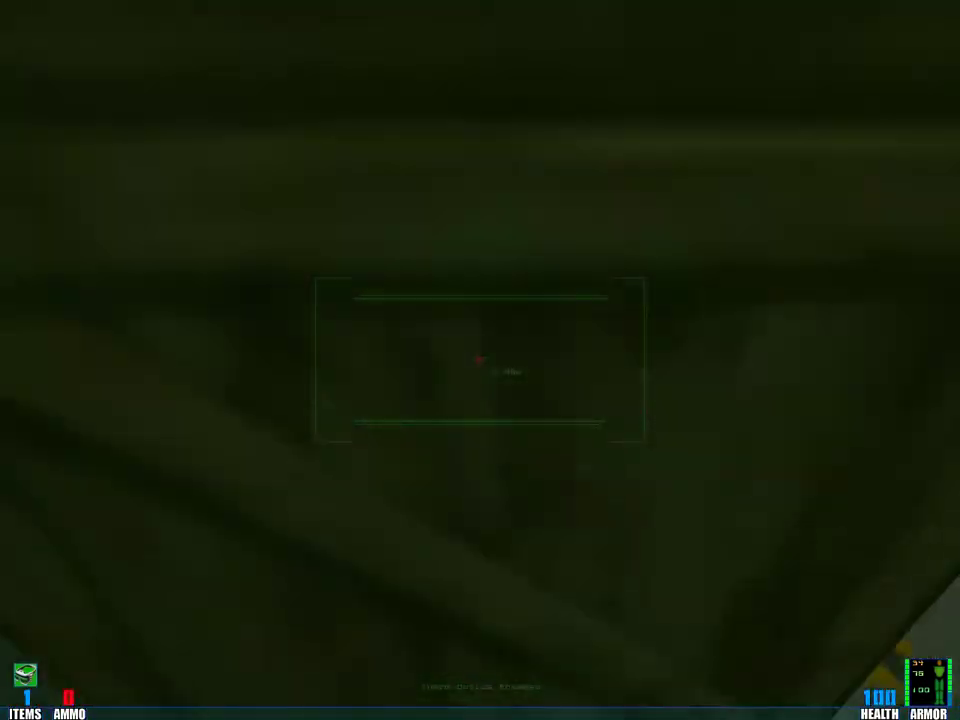
left_click(480, 360)
left_click(480, 360)
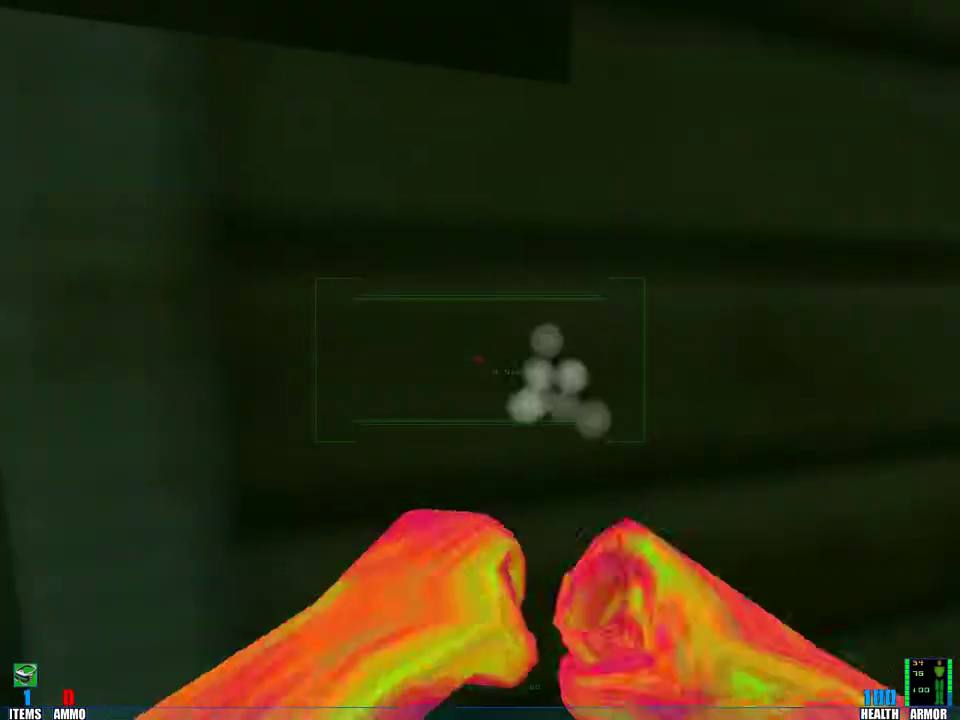
Step: Smash the next crate into debris
left_click(480, 360)
left_click(480, 360)
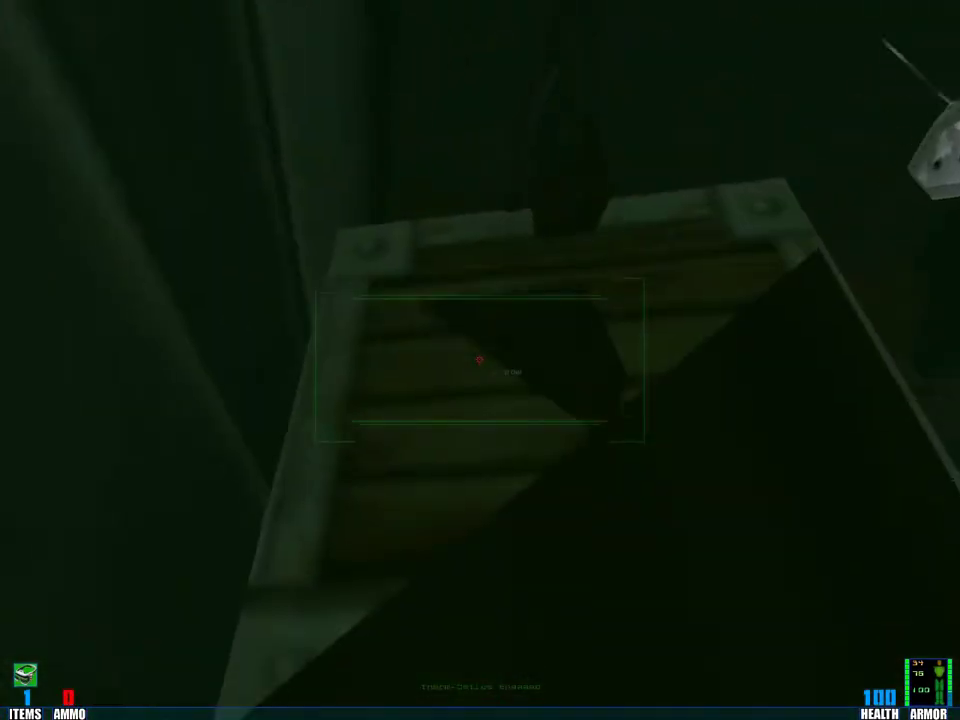
left_click(480, 360)
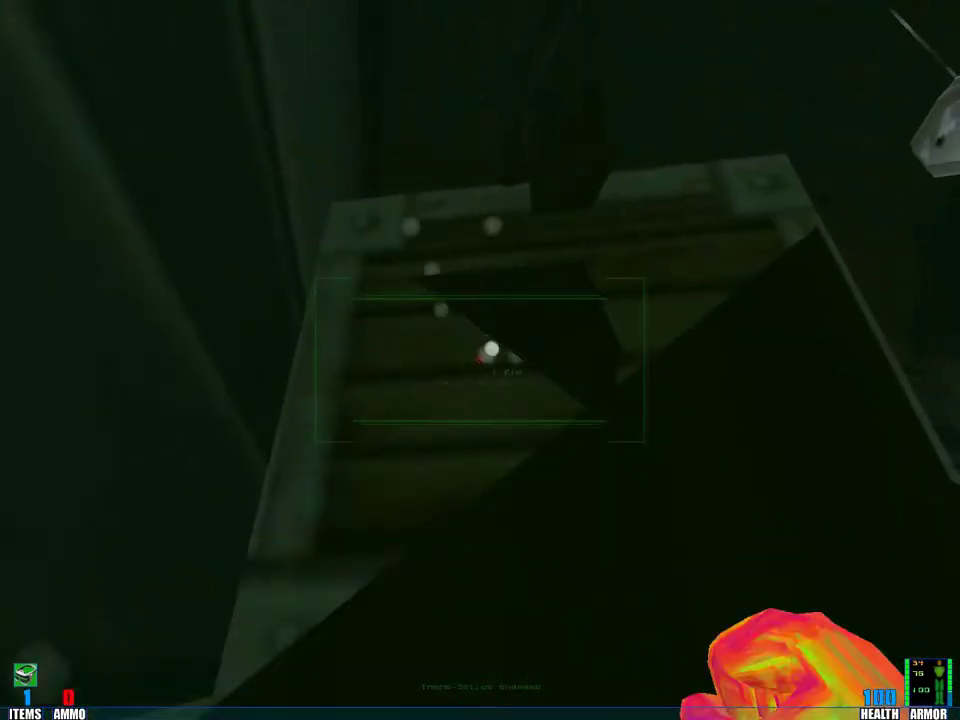
left_click(480, 360)
left_click(480, 360)
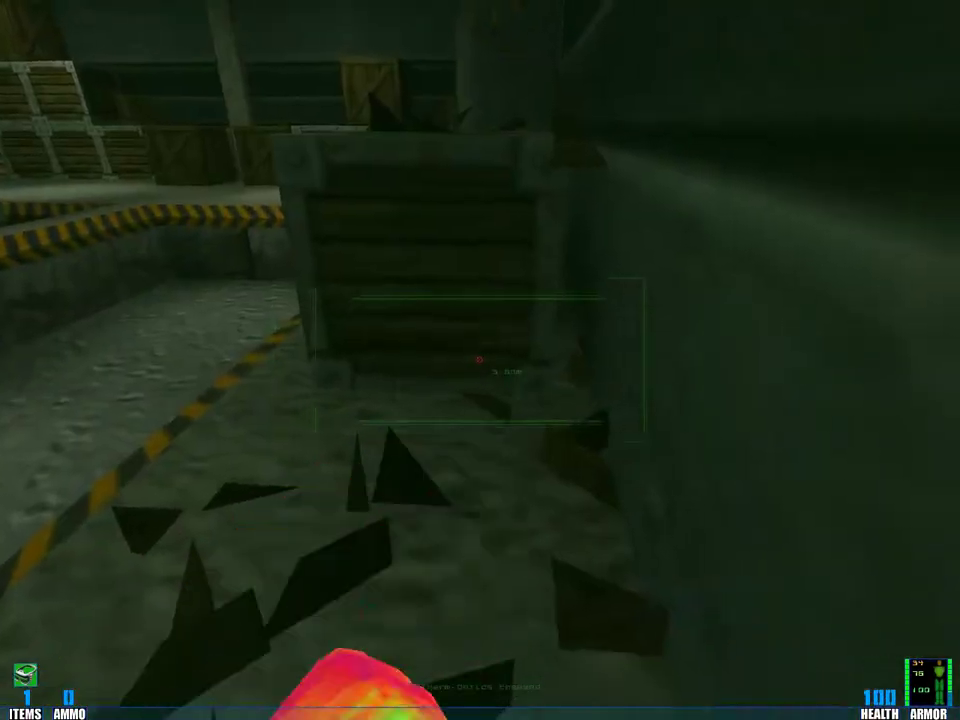
Step: Punch the crate ahead, then move to the wall and punch another crate
left_click(480, 360)
left_click(480, 360)
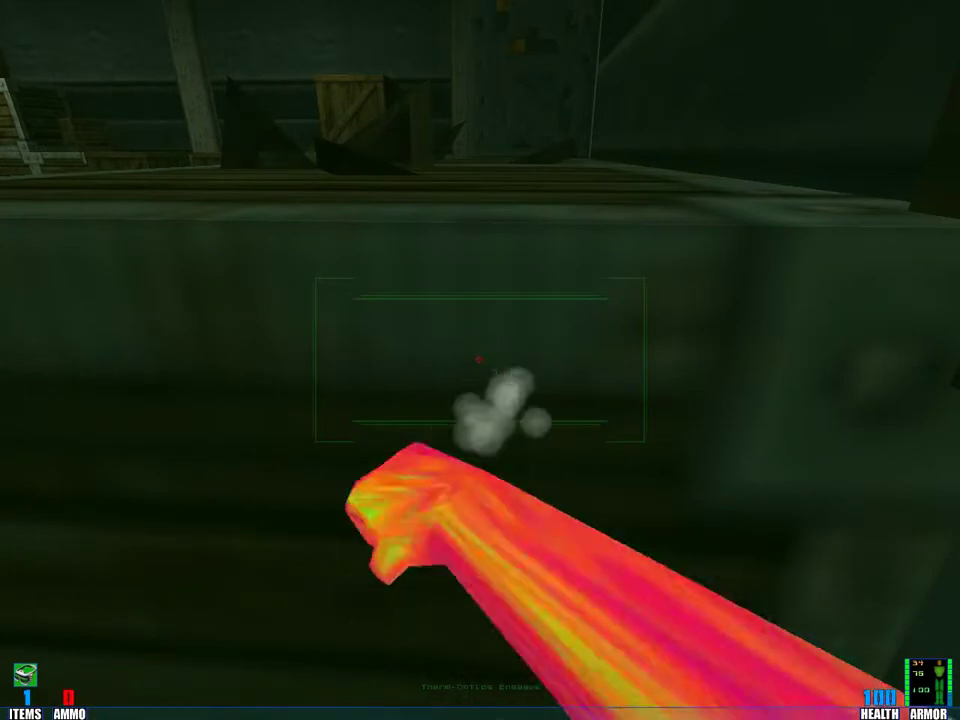
left_click(480, 360)
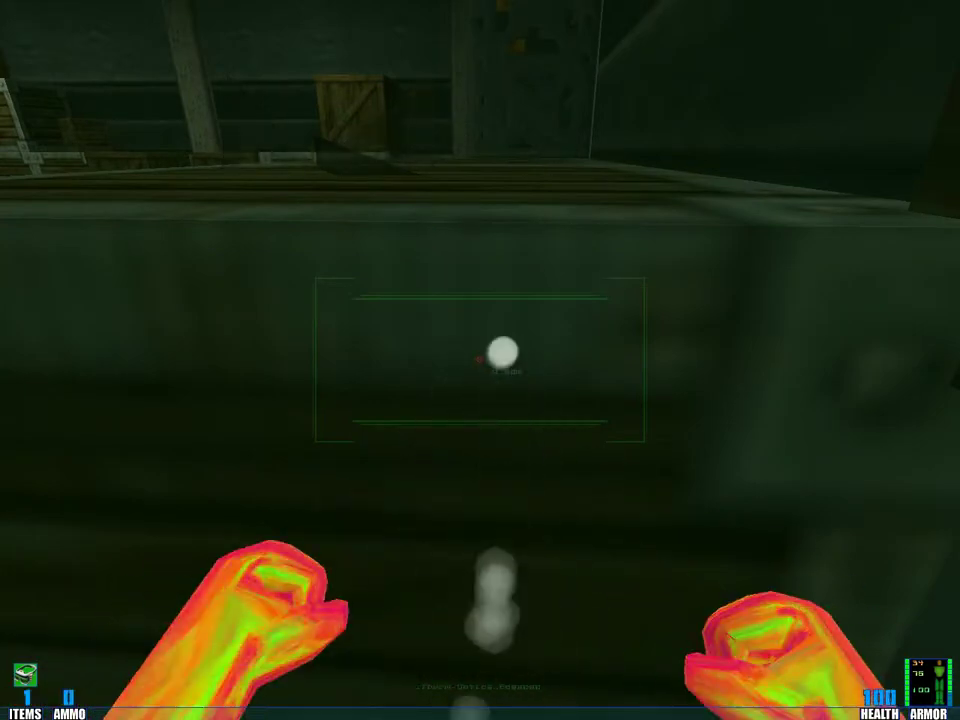
left_click(480, 360)
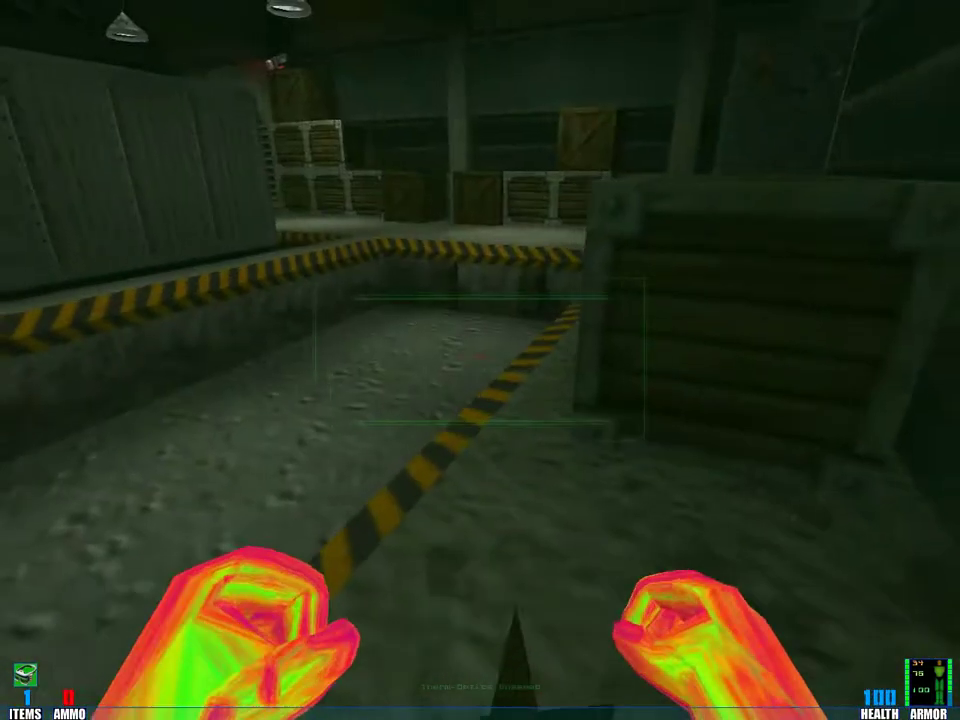
key("w")
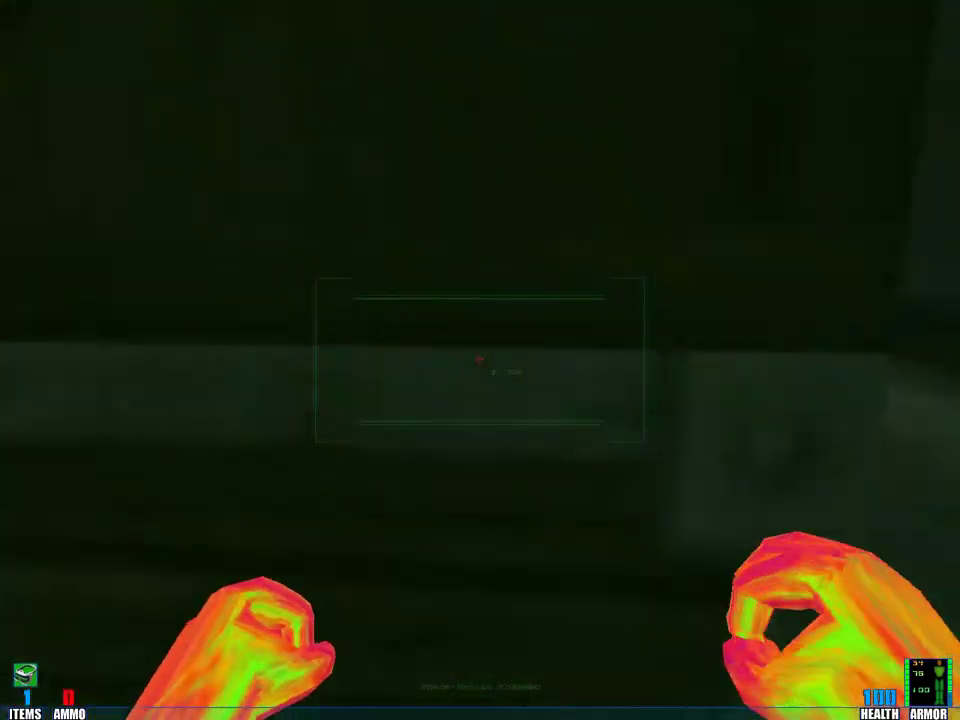
left_click(480, 360)
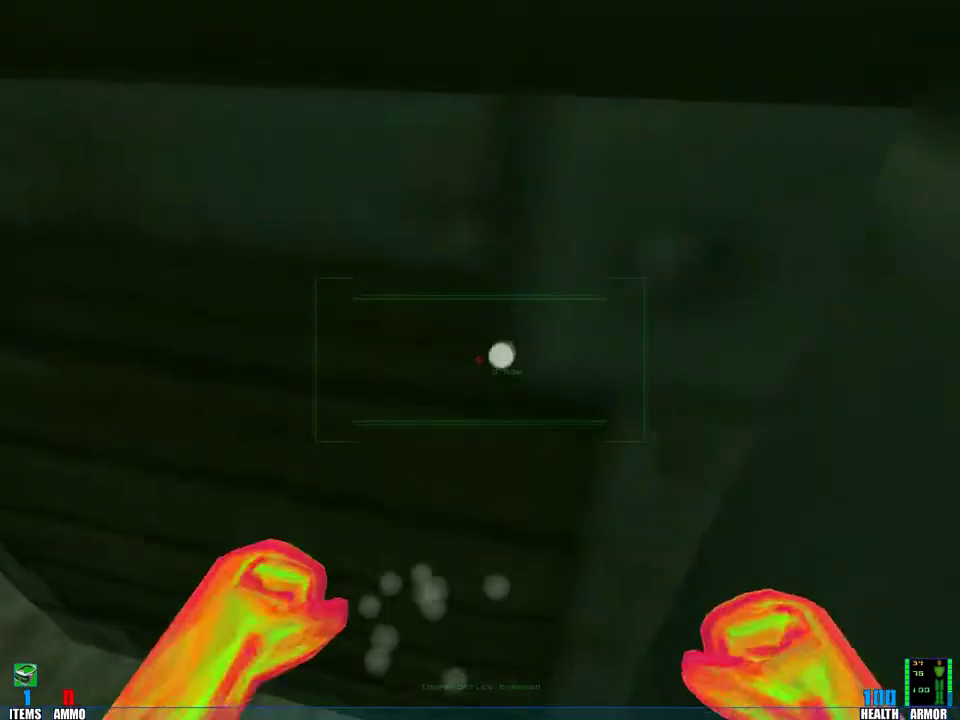
left_click(480, 360)
left_click(480, 360)
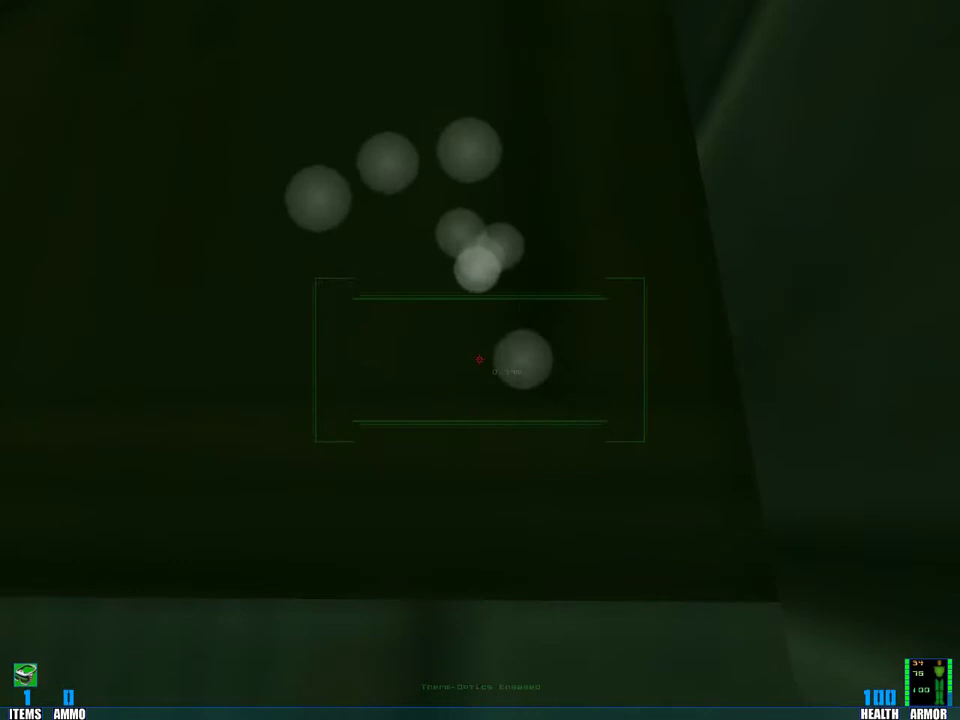
Step: Move through the warehouse past the crates and climb onto the stacked crates
key("w")
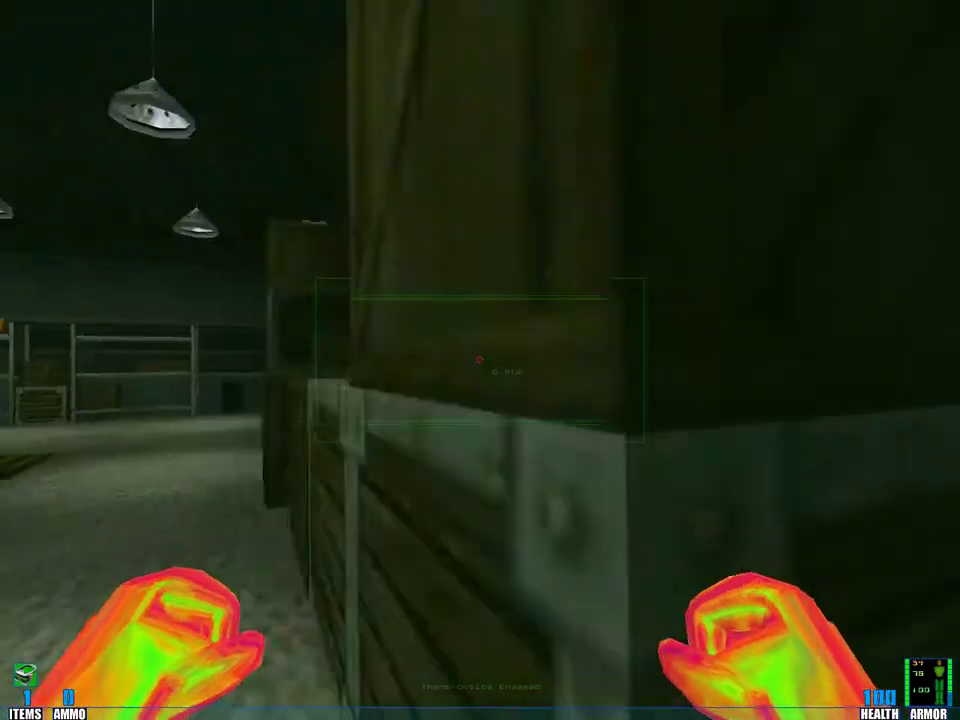
key("w")
key("w")
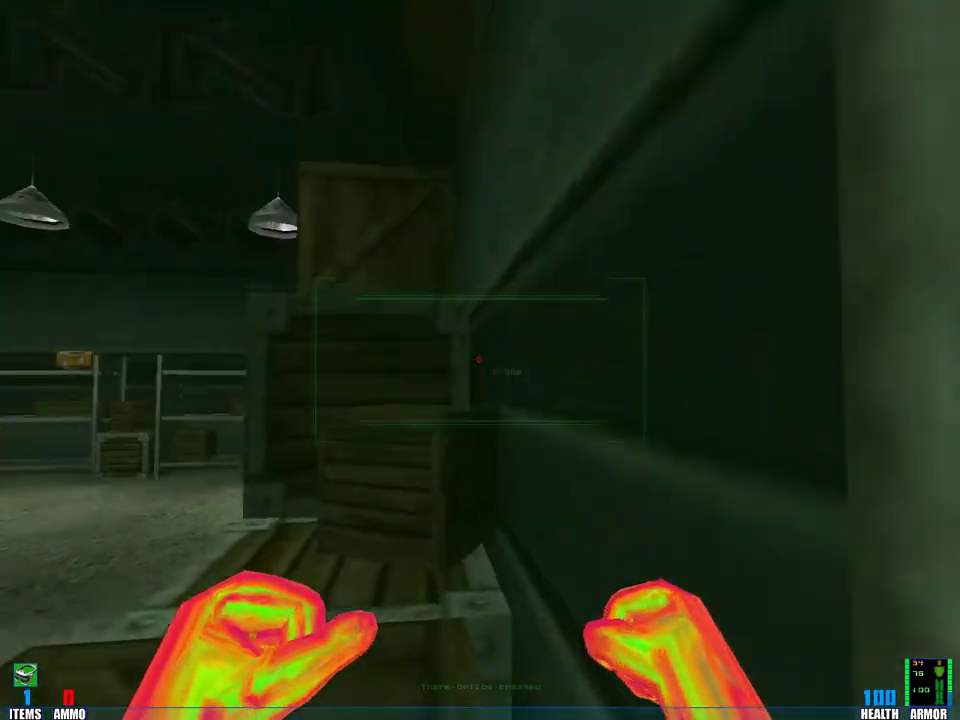
key("w")
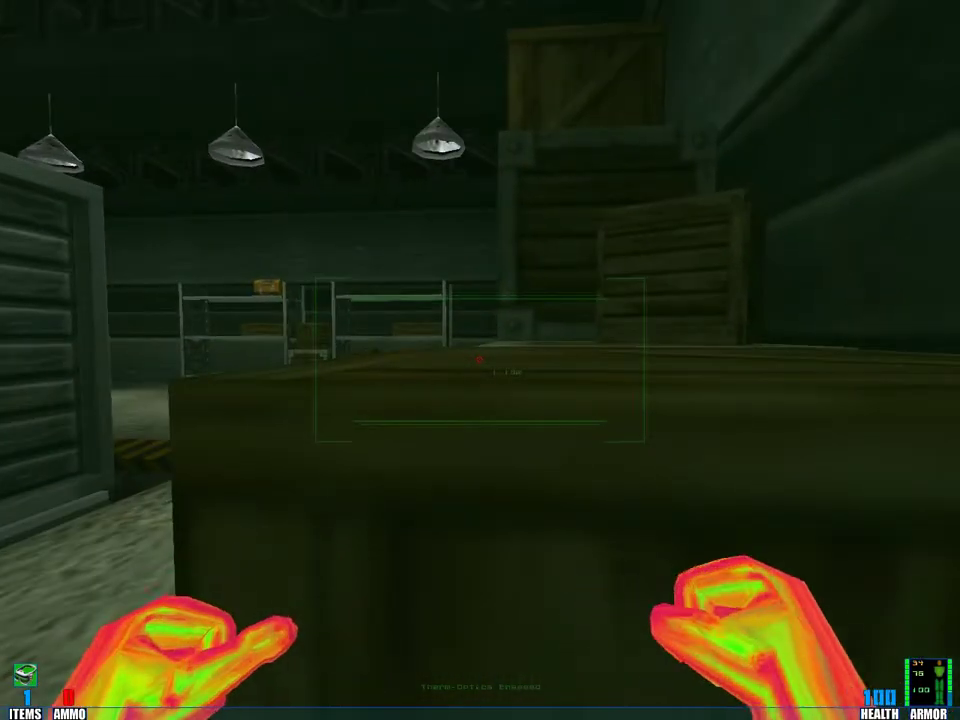
key("w")
key("w")
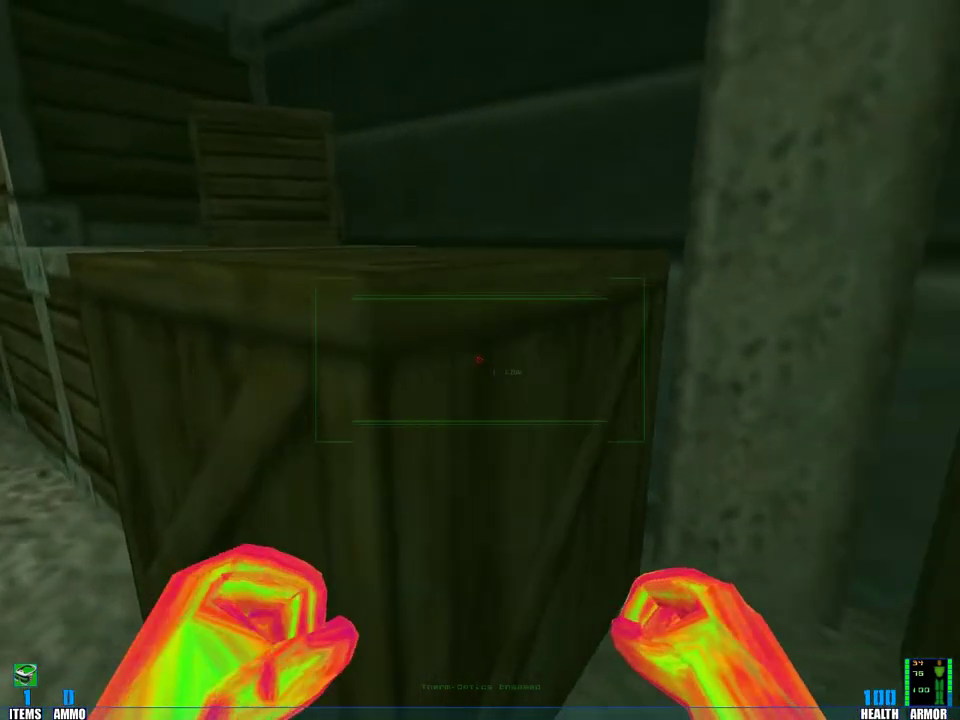
key("w")
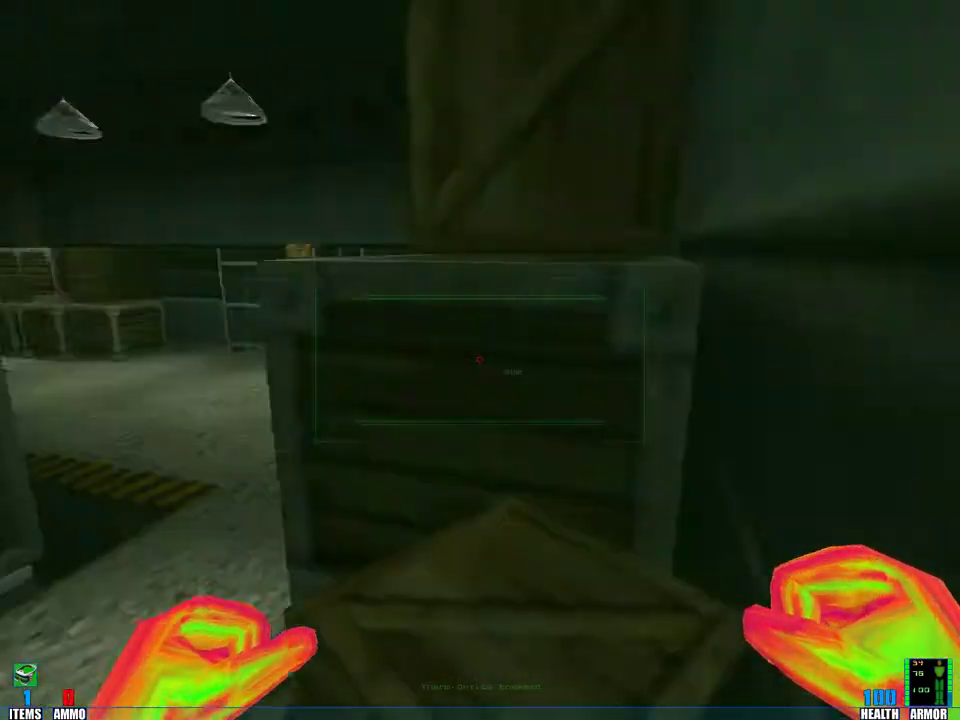
key("w")
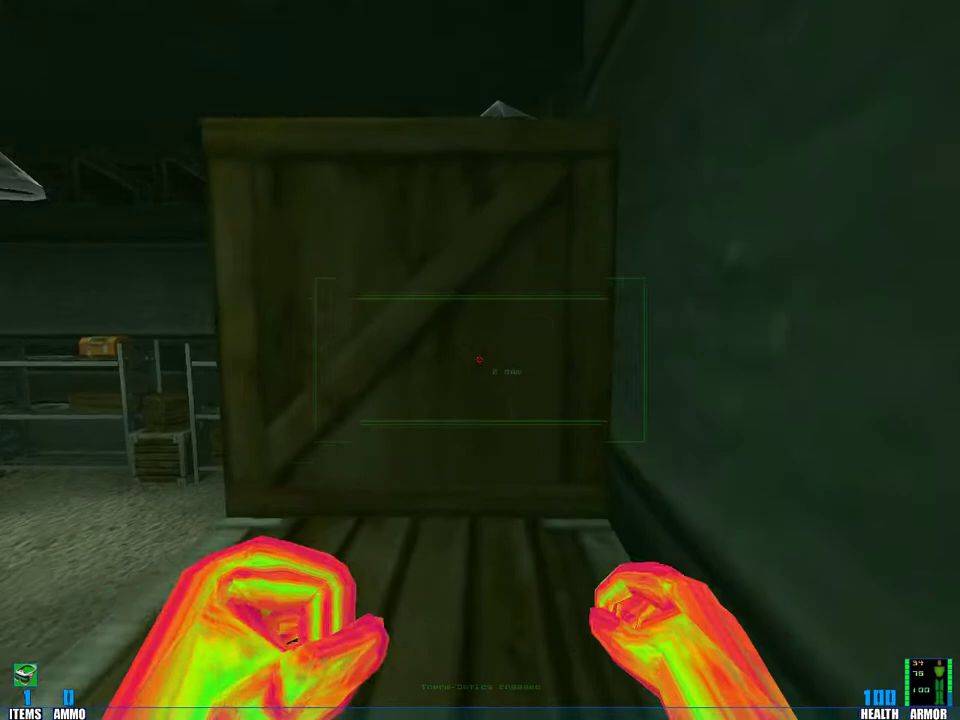
key("w")
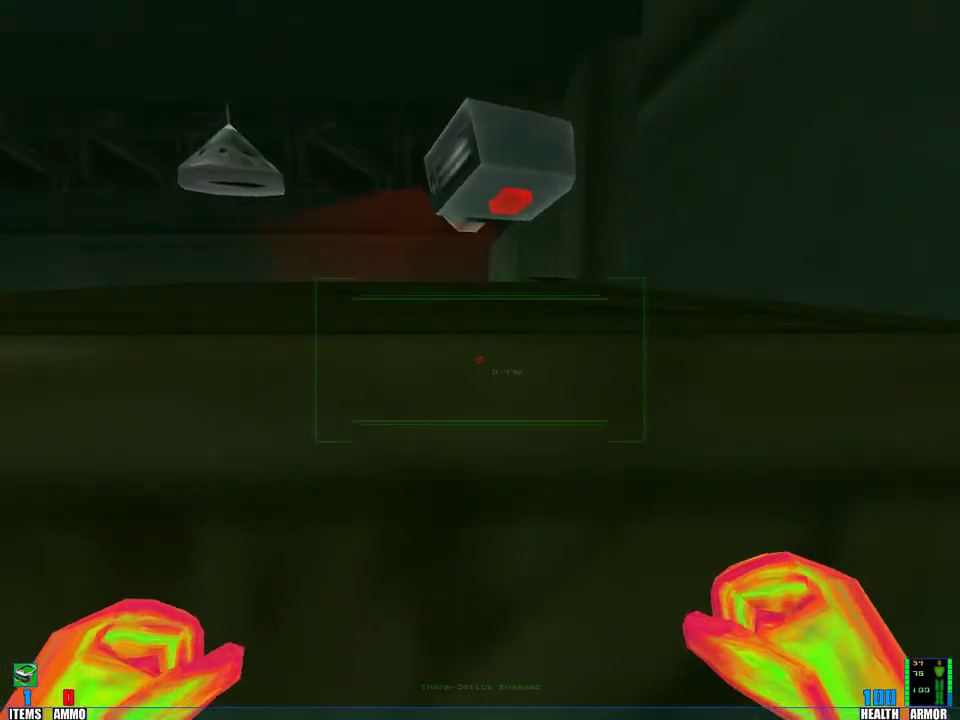
Step: Survey the elevator shaft and wall corner, then switch to the dual pistols
key("w")
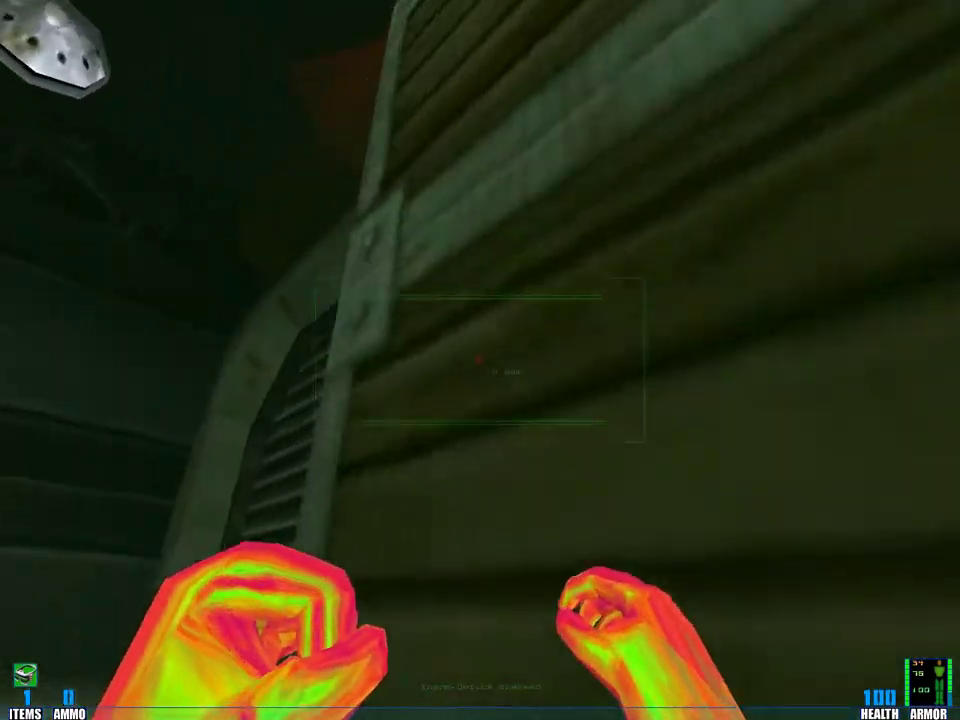
key("w")
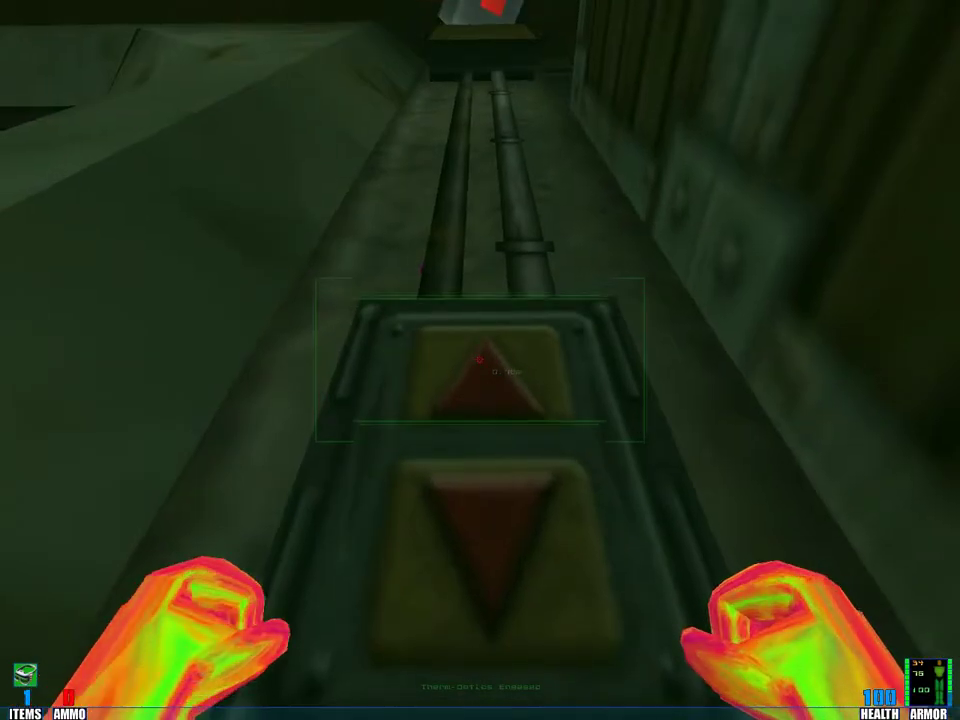
key("w")
key("w")
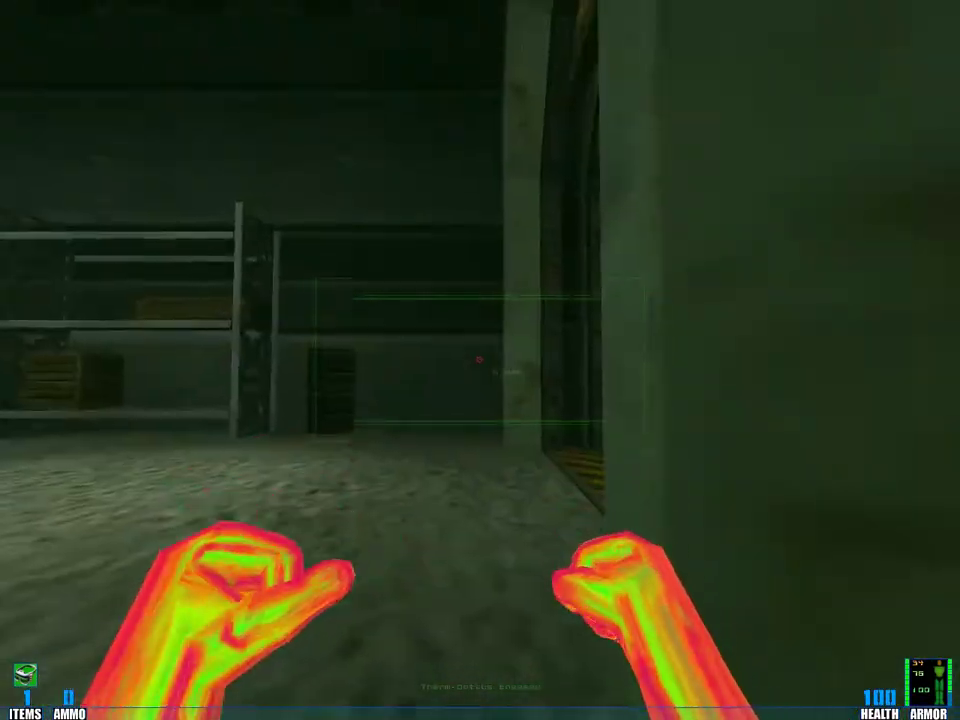
key("2")
Step: Advance down the corridor and shoot the guard by the A SIDE / B SIDE sign
key("w")
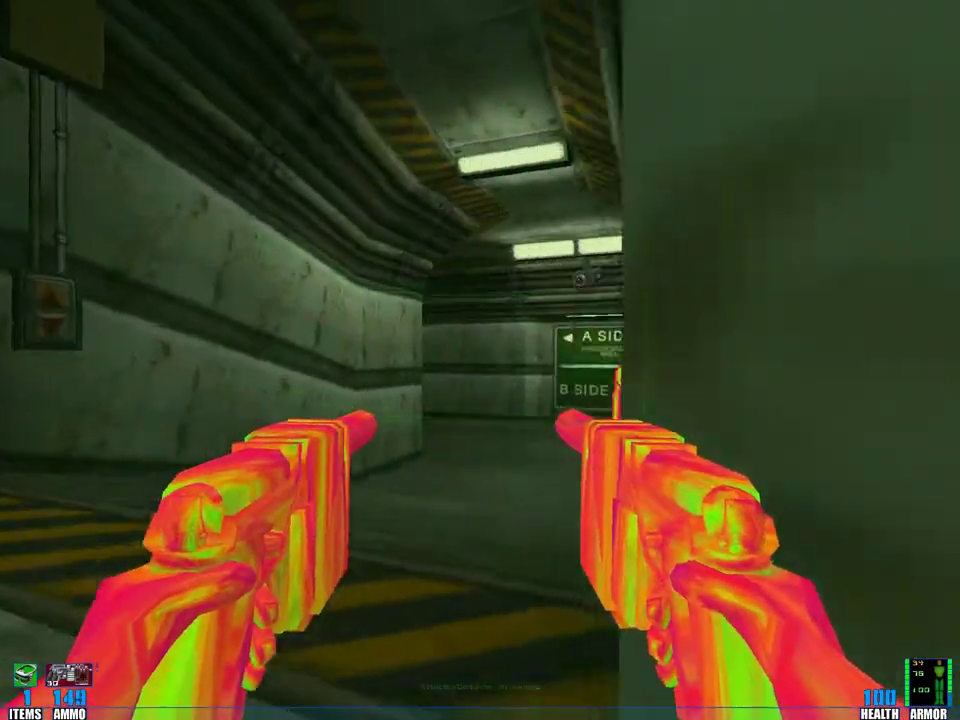
key("w")
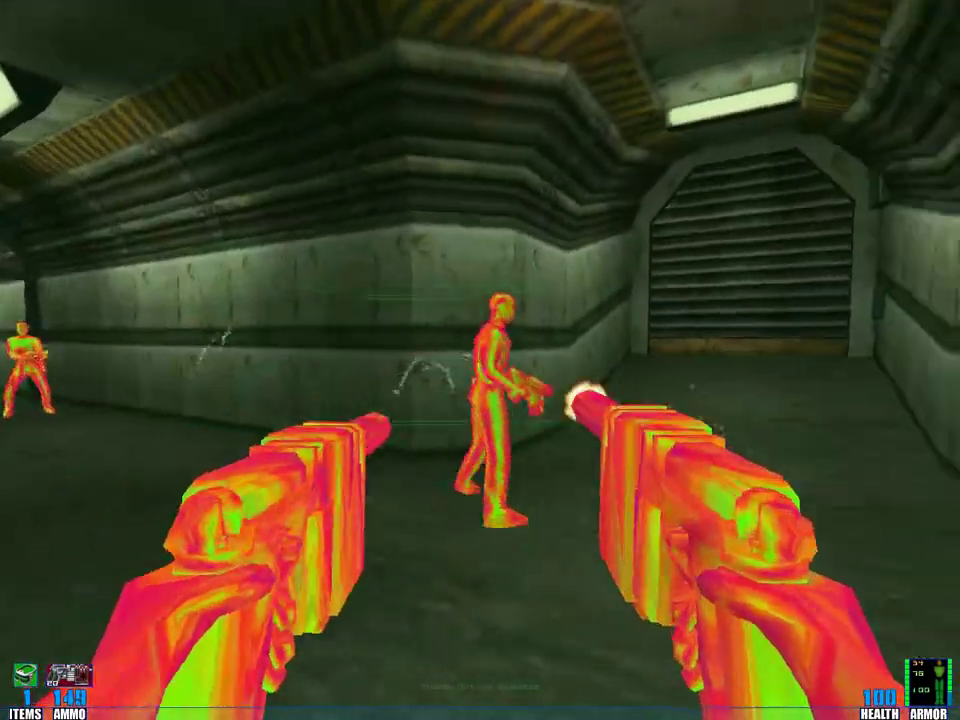
left_click(480, 360)
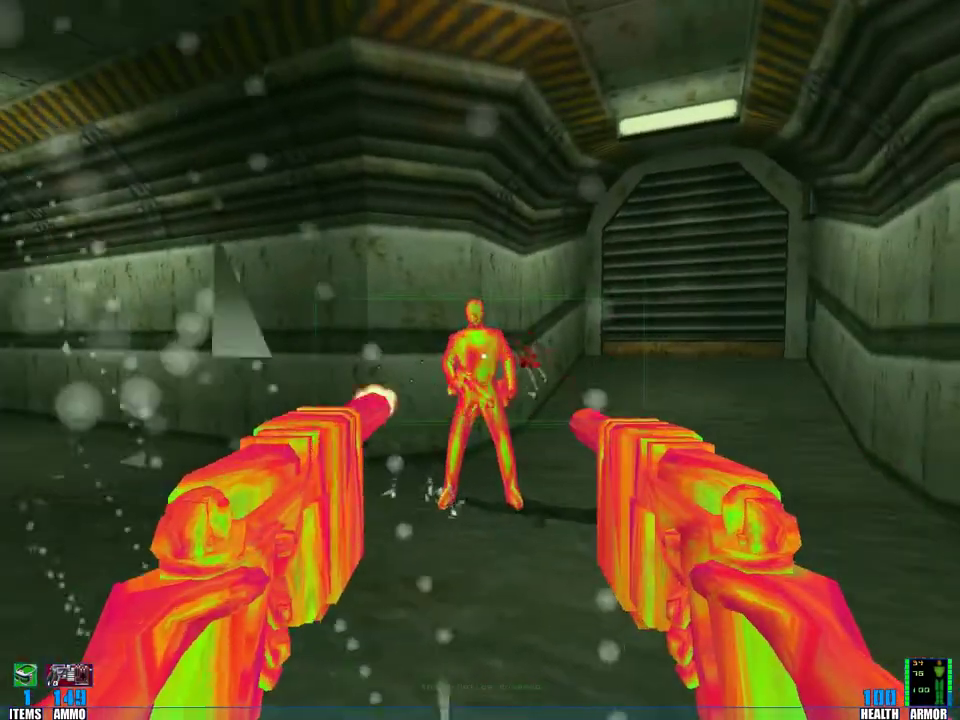
left_click(480, 360)
key("w")
left_click(480, 360)
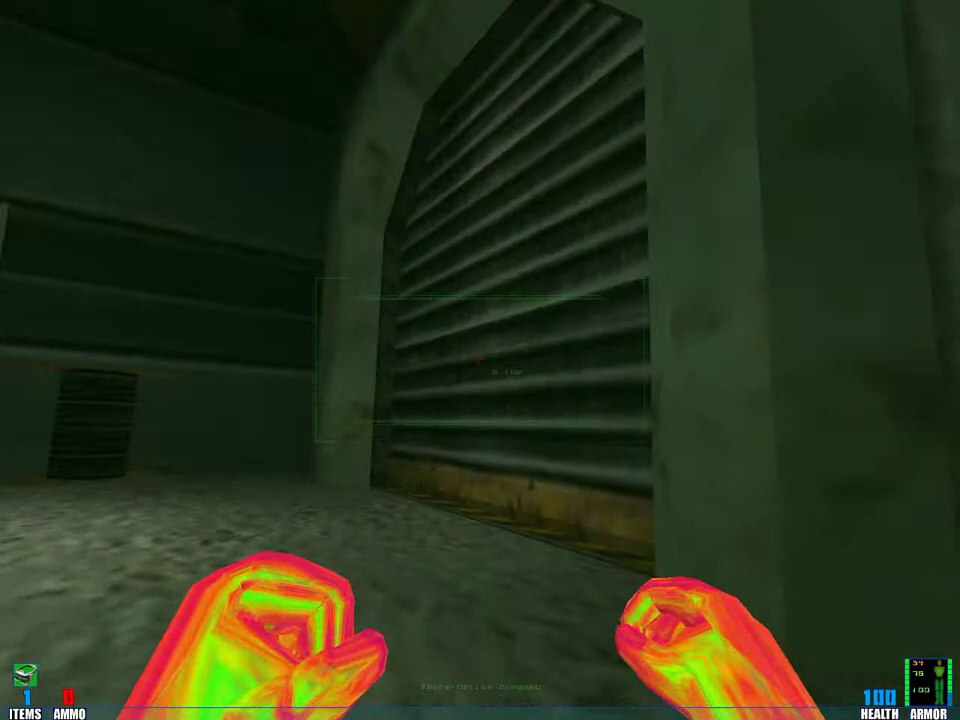
Step: Switch from bare fists to the dual pistols
key("2")
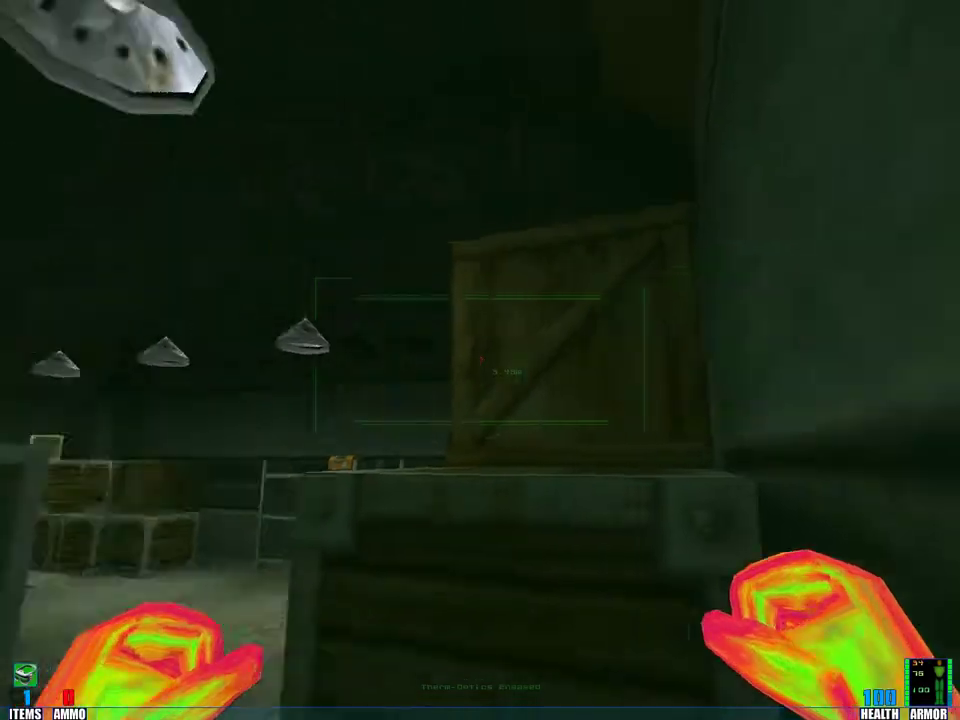
Step: Climb up to overlook the warehouse floor, then move along the wall toward the shelves
key("w")
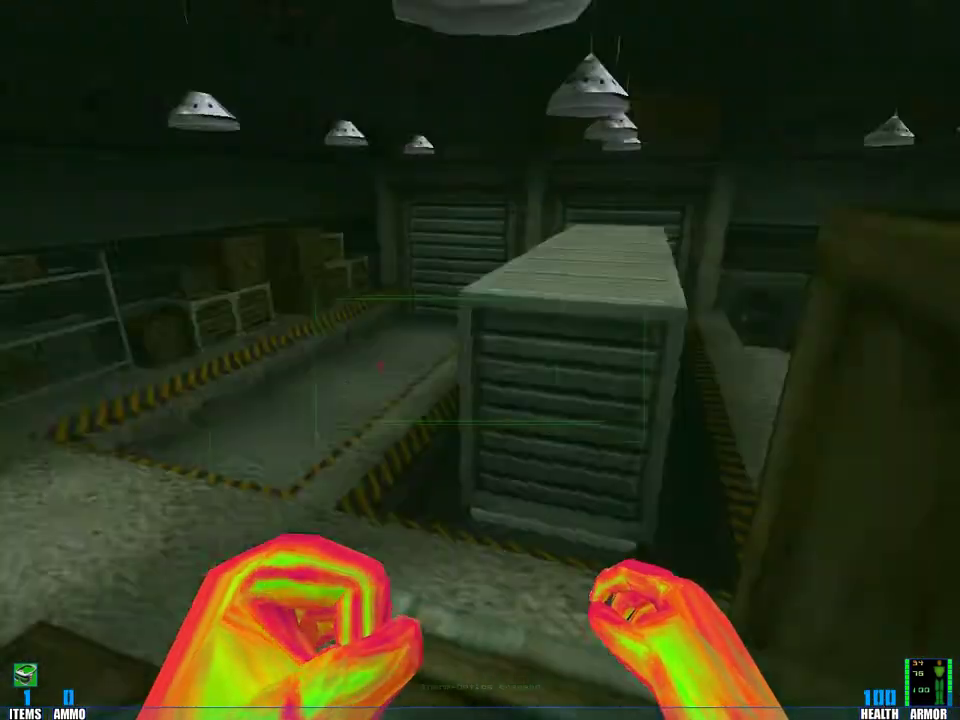
key("w")
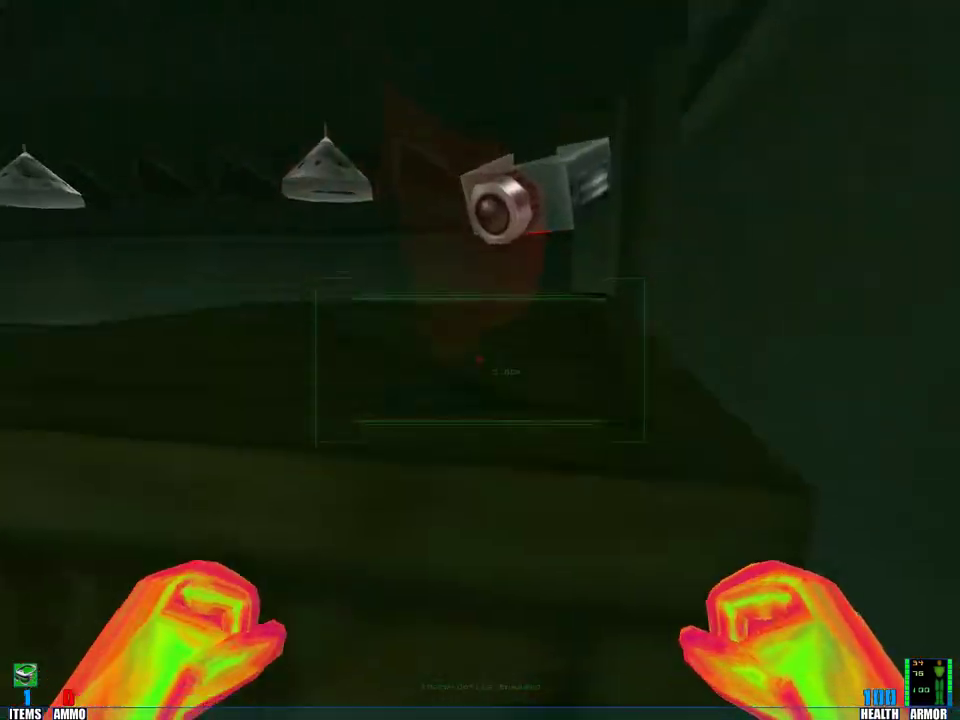
key("w")
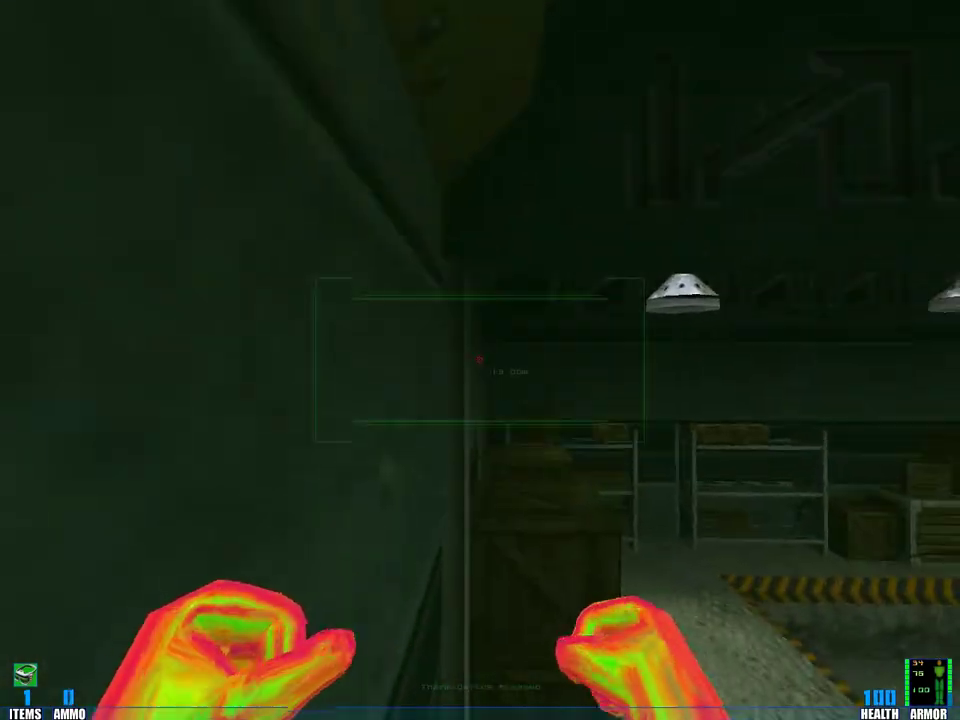
key("w")
key("w")
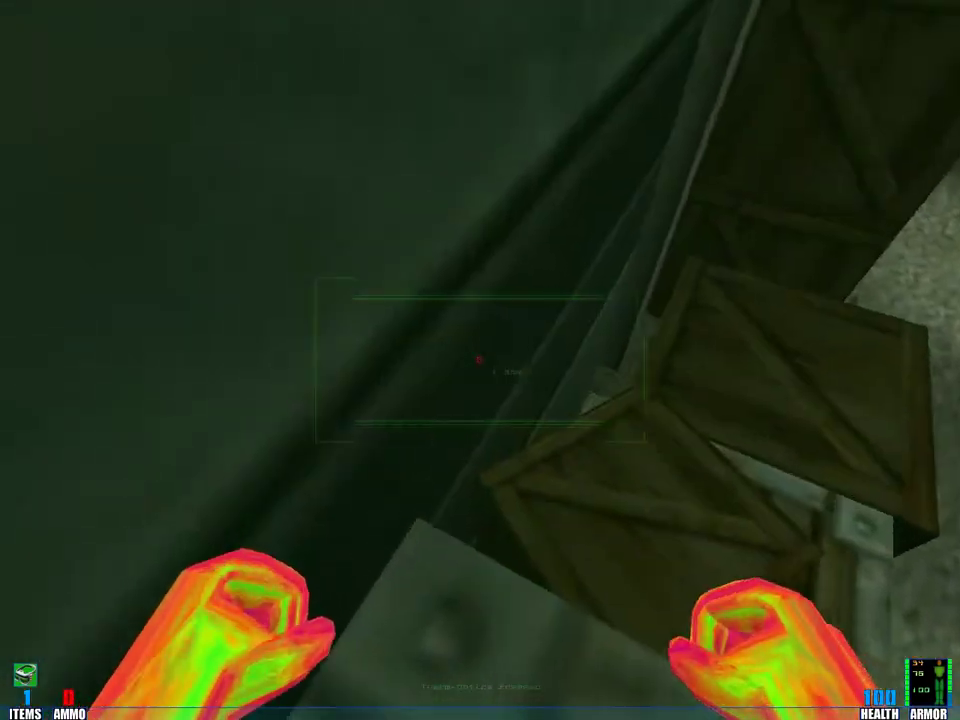
key("w")
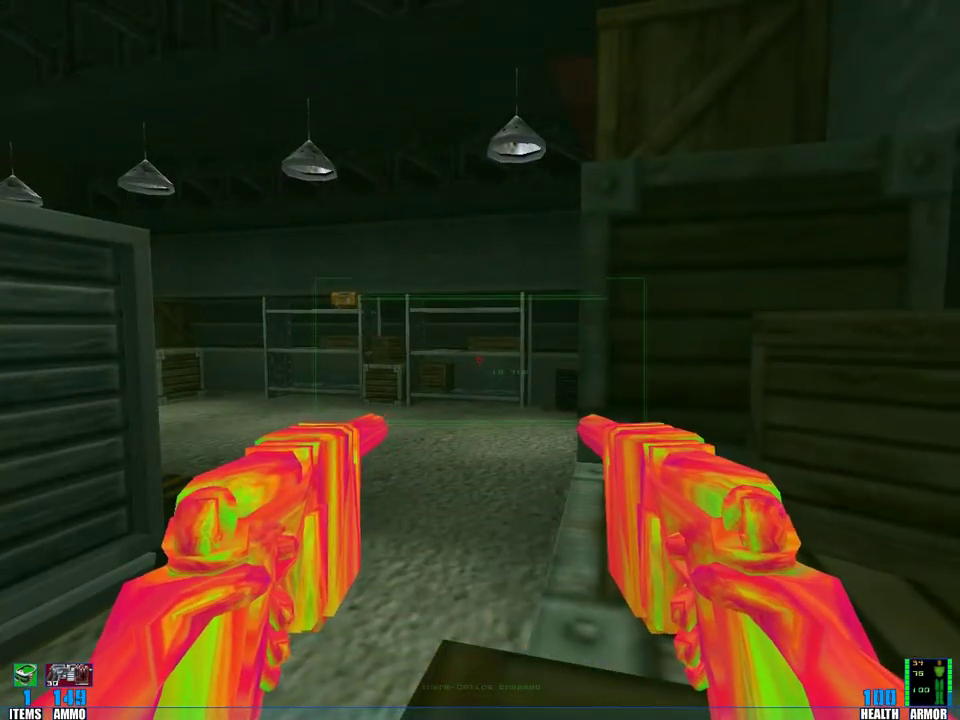
Step: Approach the crate and pillar by the shelves, then head toward the shutter door
key("w")
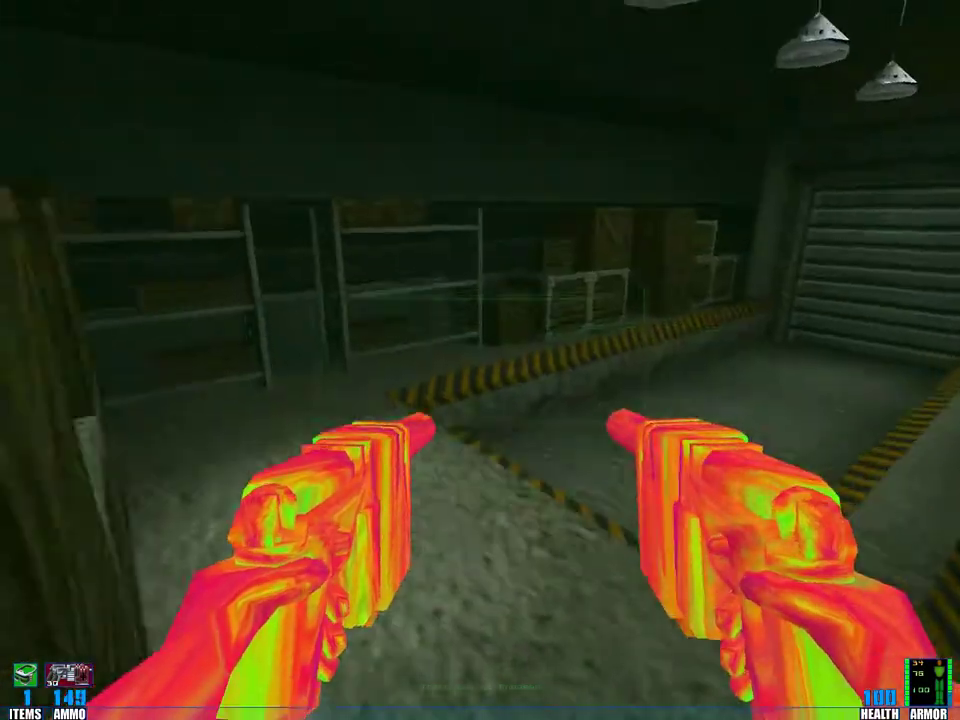
key("w")
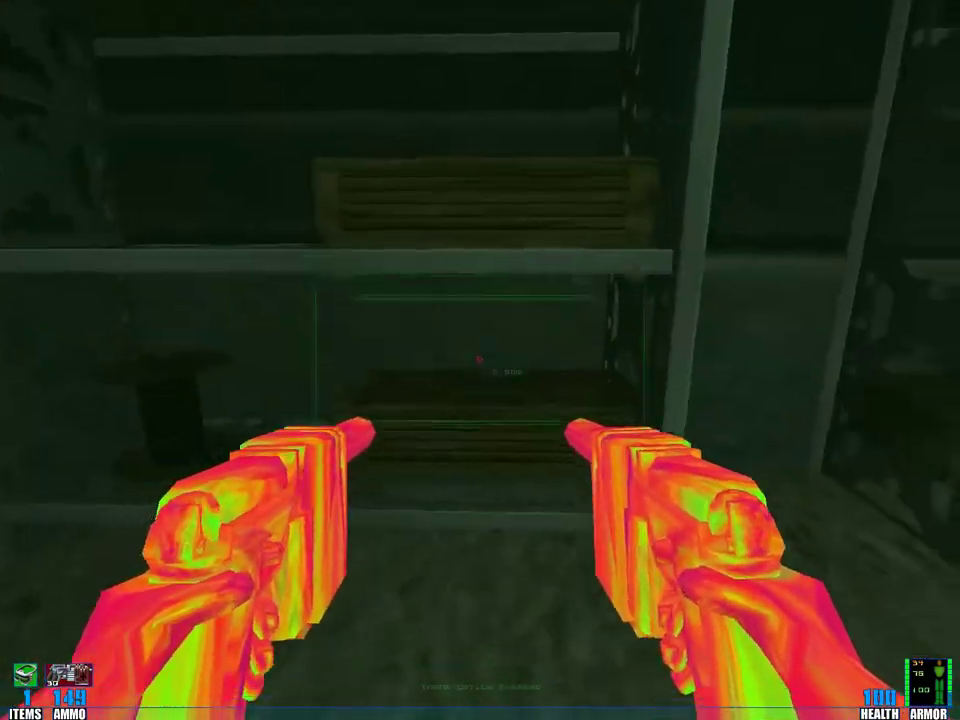
key("w")
key("w")
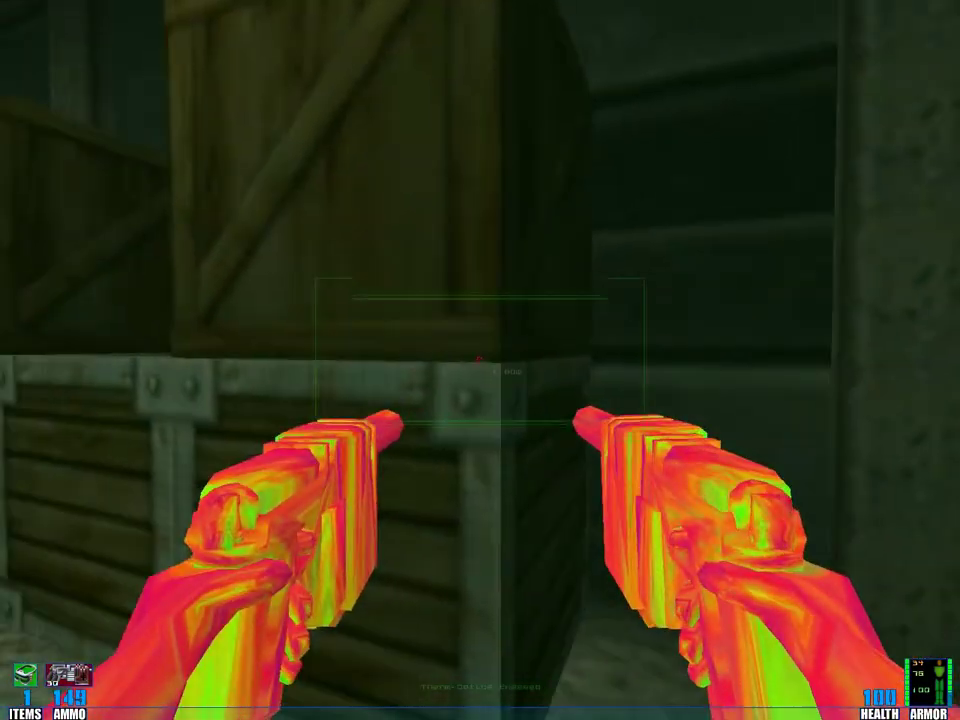
key("w")
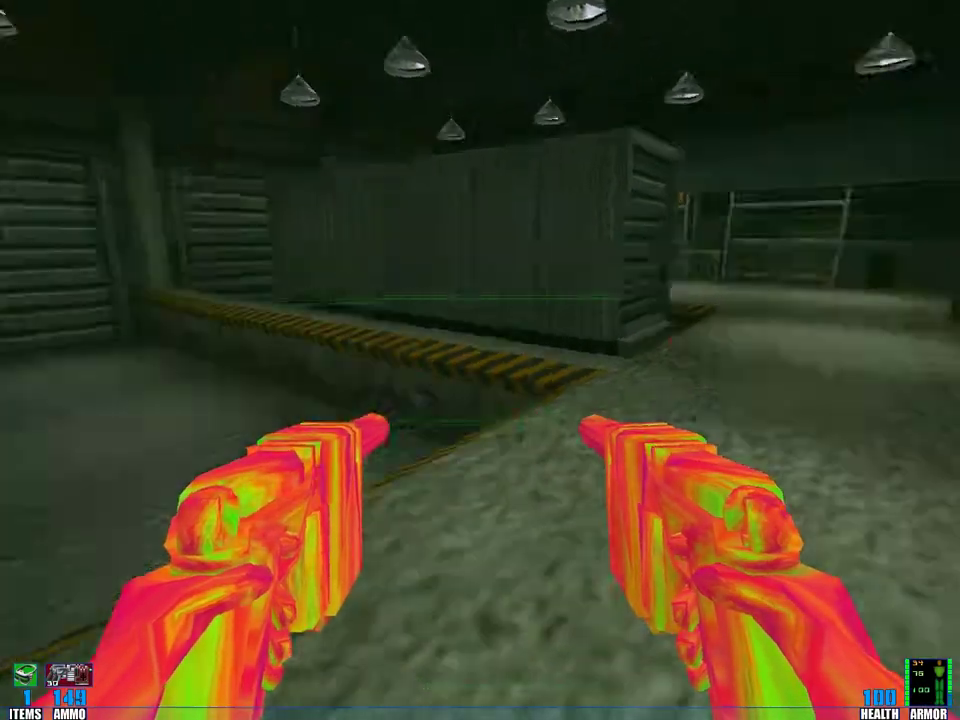
Step: Follow the striped-floor corridor through the dark doorway toward the catwalk lamps
key("w")
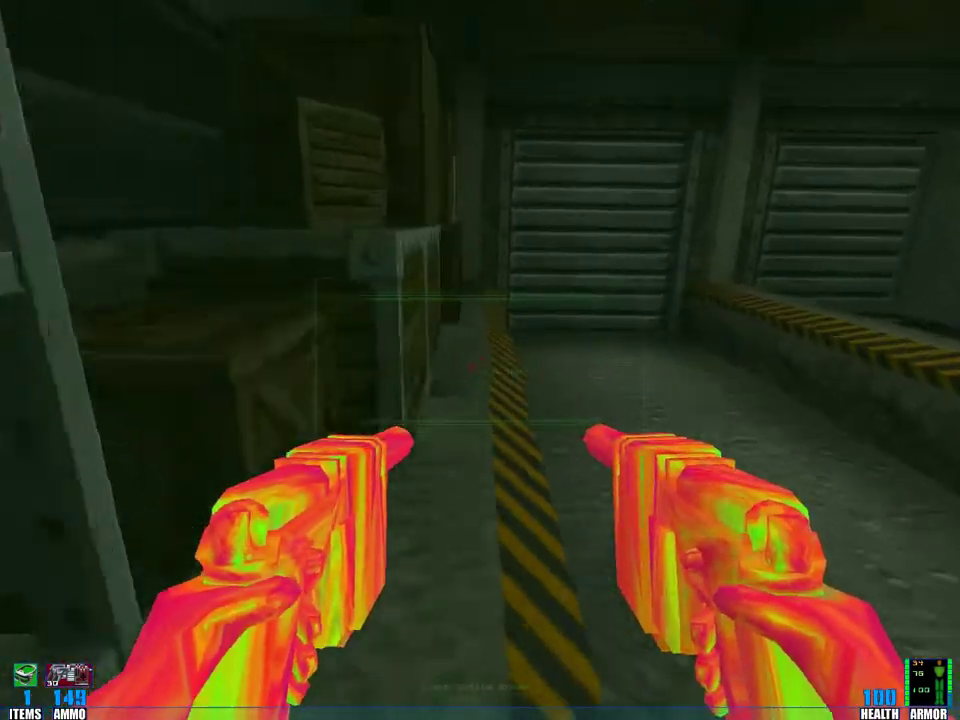
key("w")
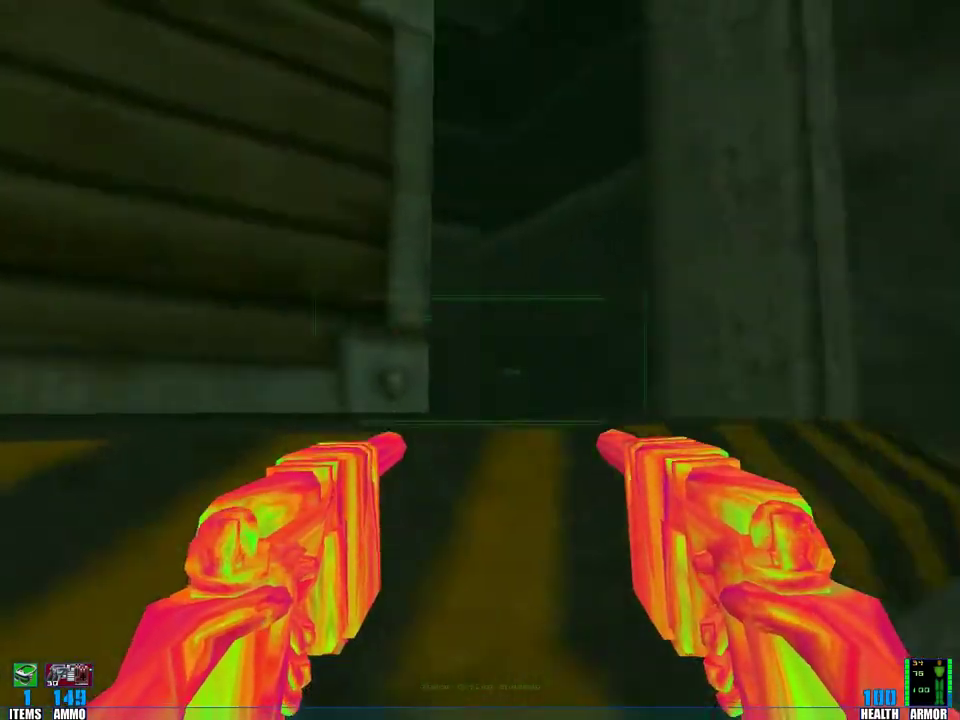
key("w")
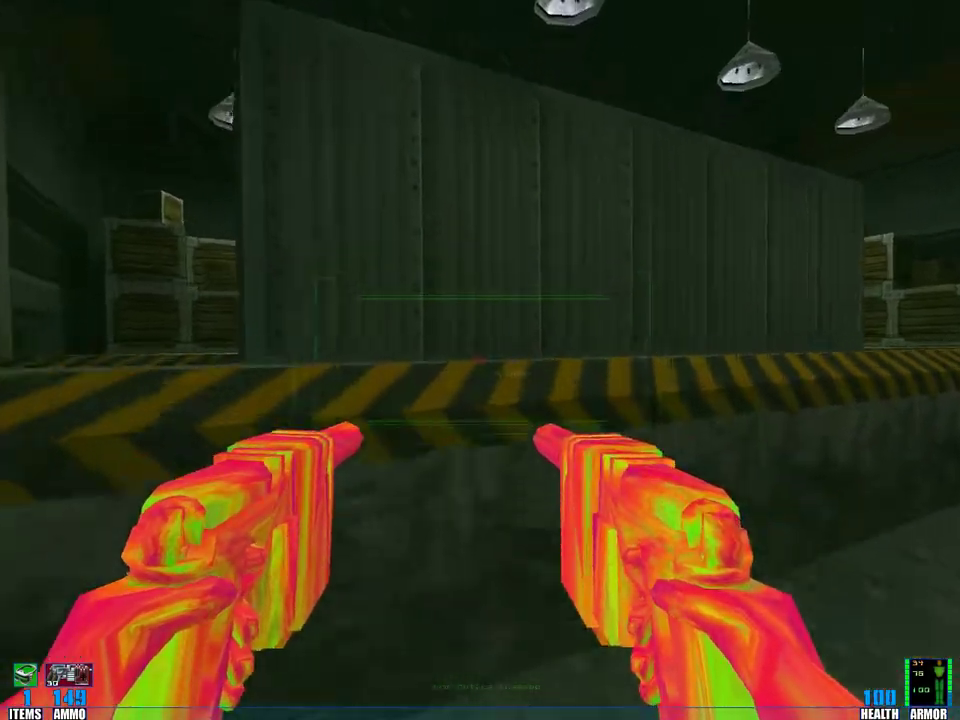
key("w")
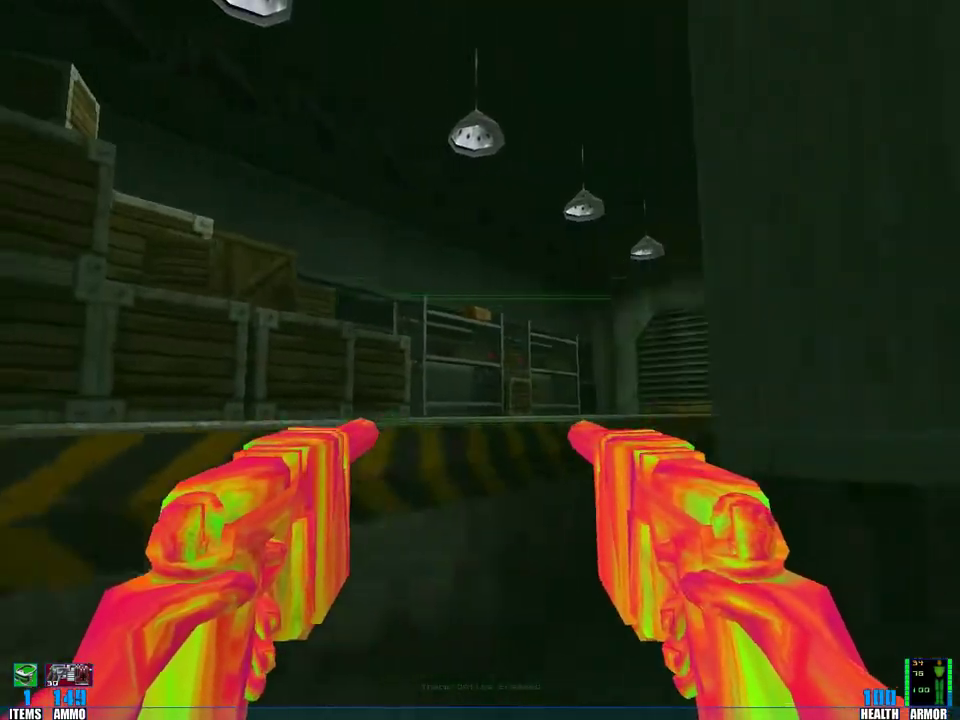
key("w")
key("w")
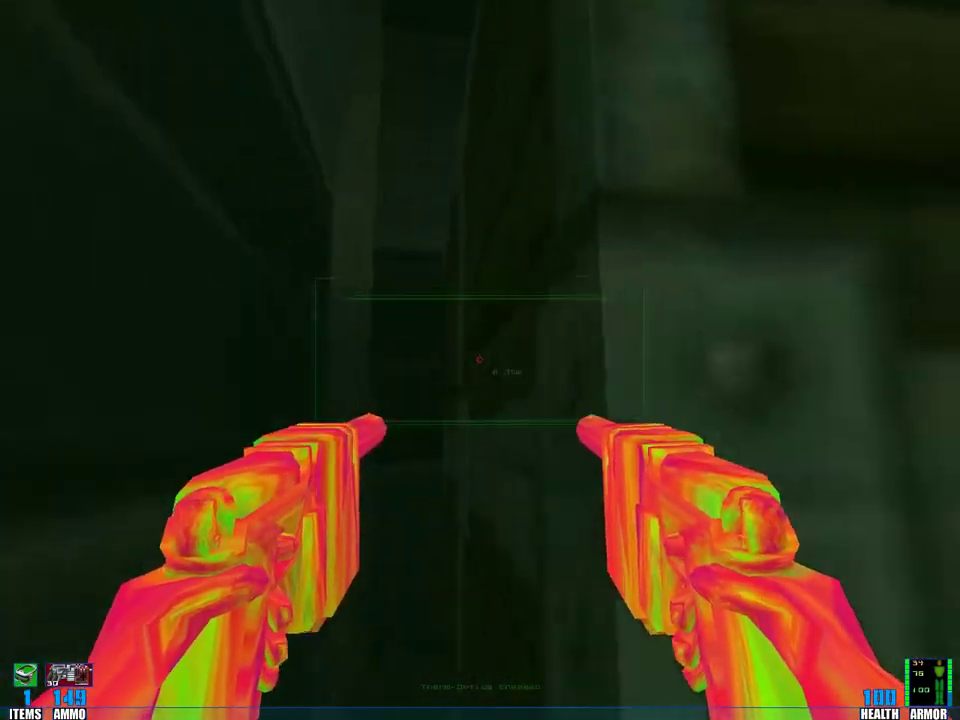
Step: Cross the lit room past the shelving, holster the guns, and reach the elevator call panel
key("w")
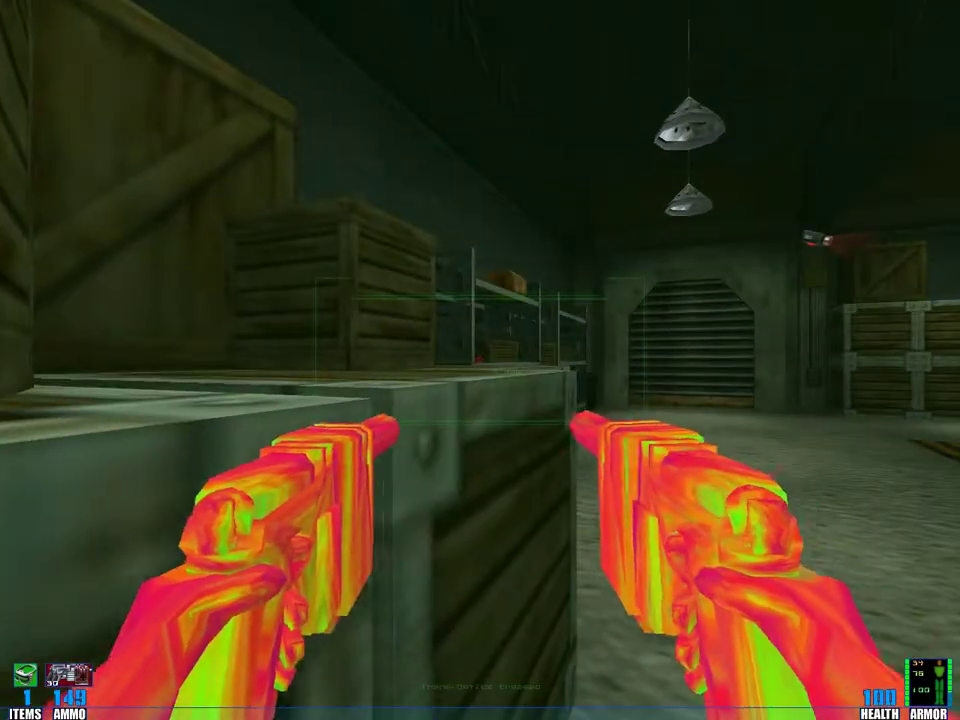
key("w")
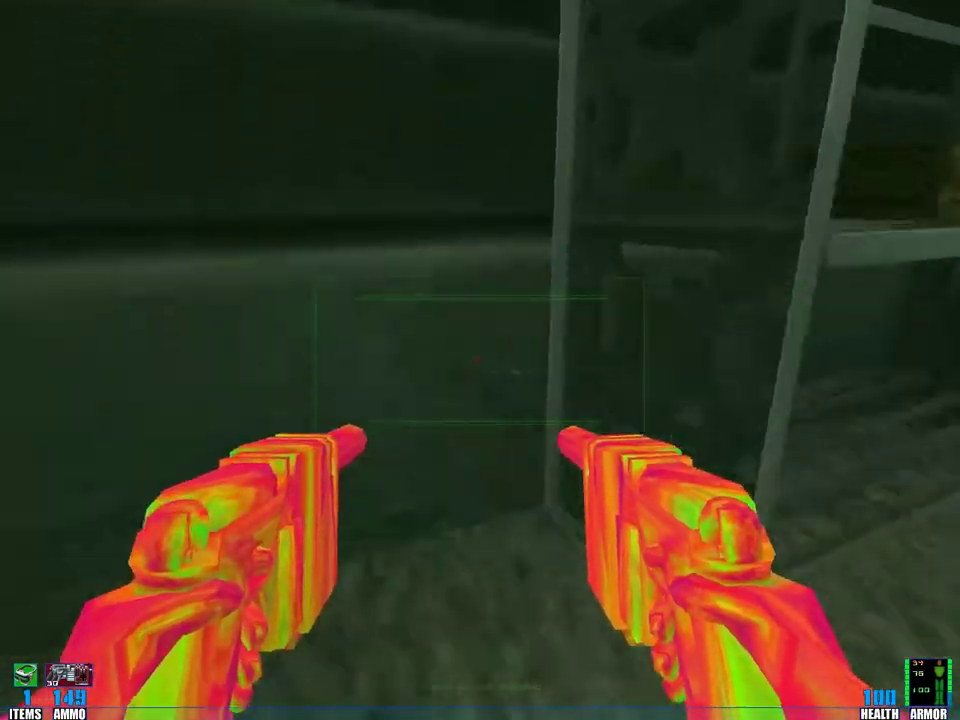
key("w")
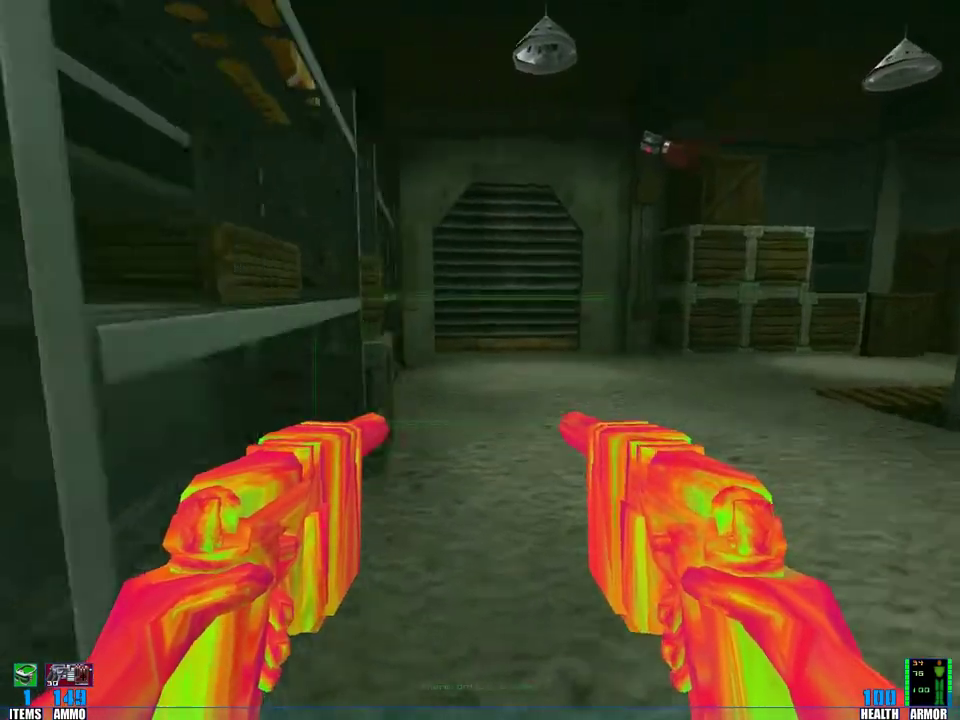
key("w")
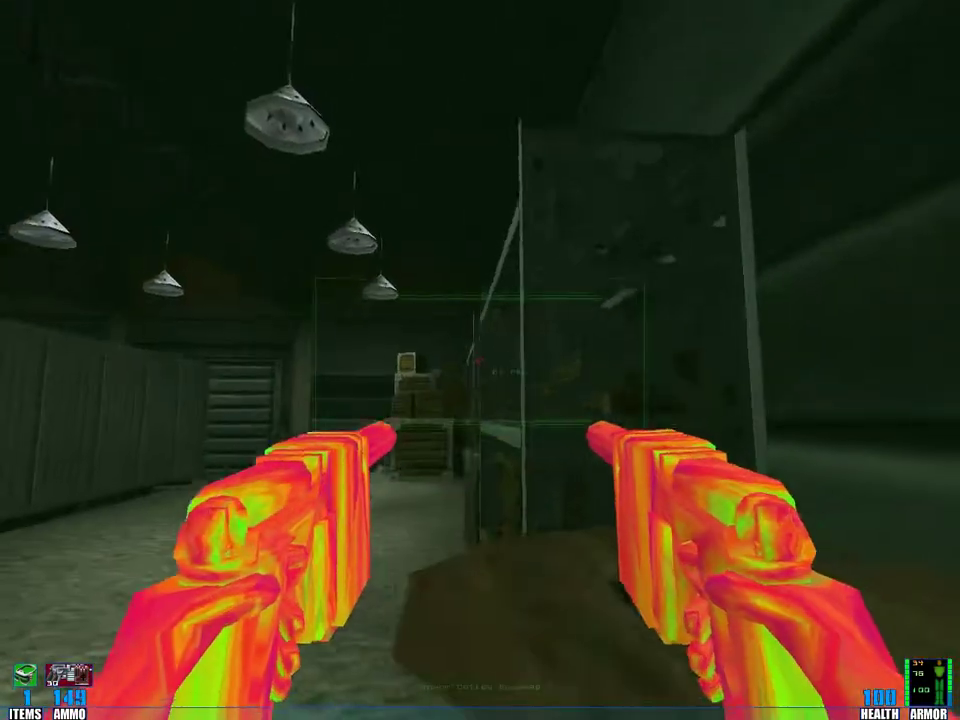
key("w")
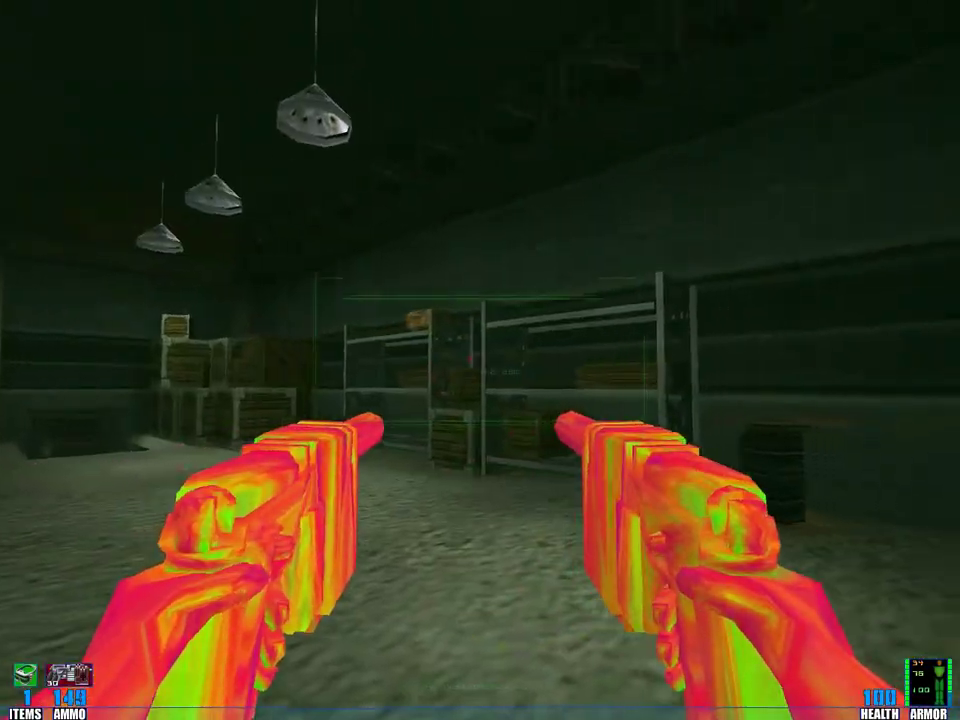
key("2")
key("w")
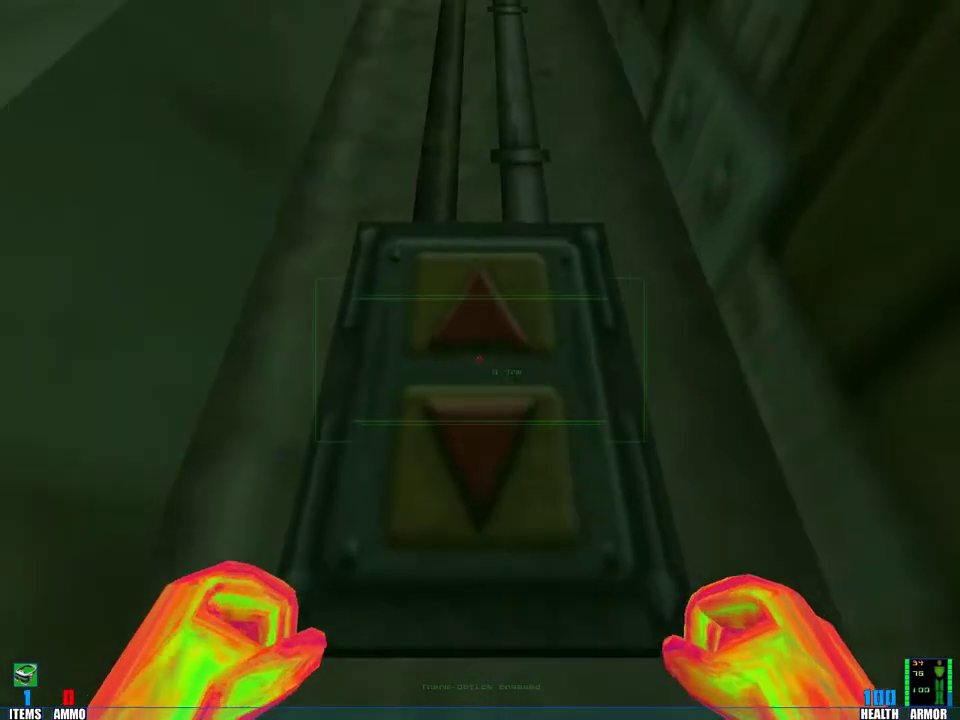
Step: Turn away from the elevator panel toward the room and look up at the ceiling lamps
key("e")
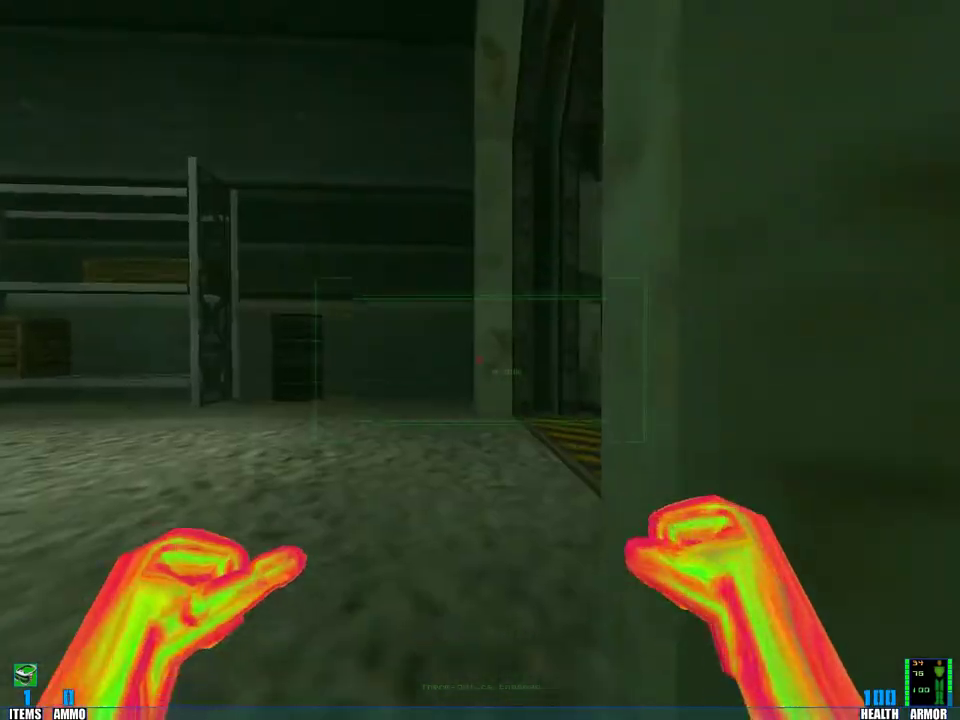
key("w")
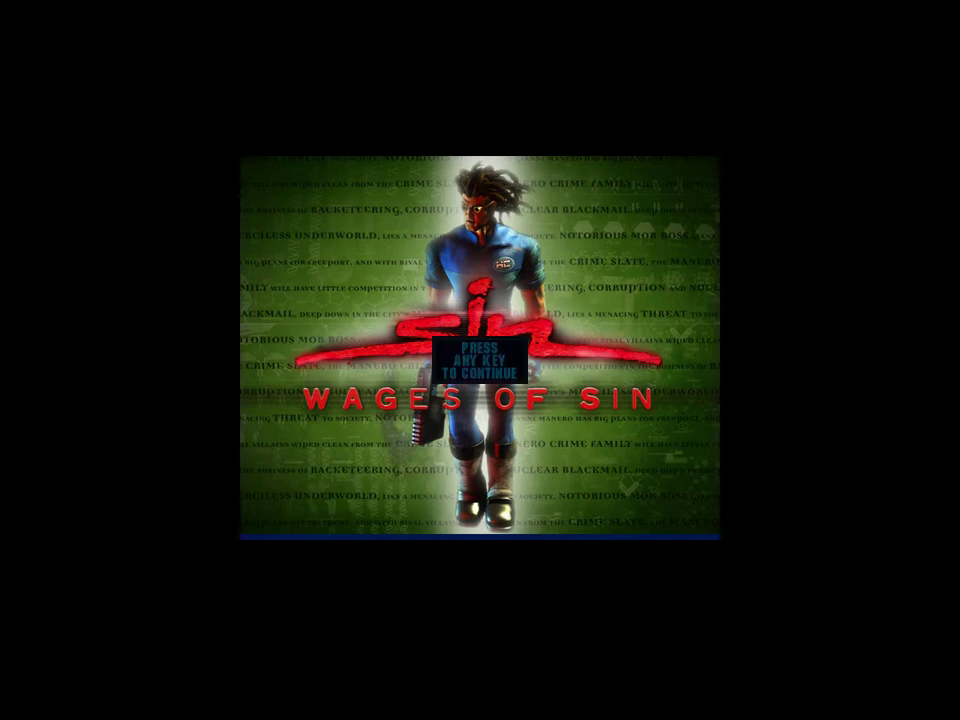
Step: Dismiss the Wages of Sin splash screen to resume the saved game
key("space")
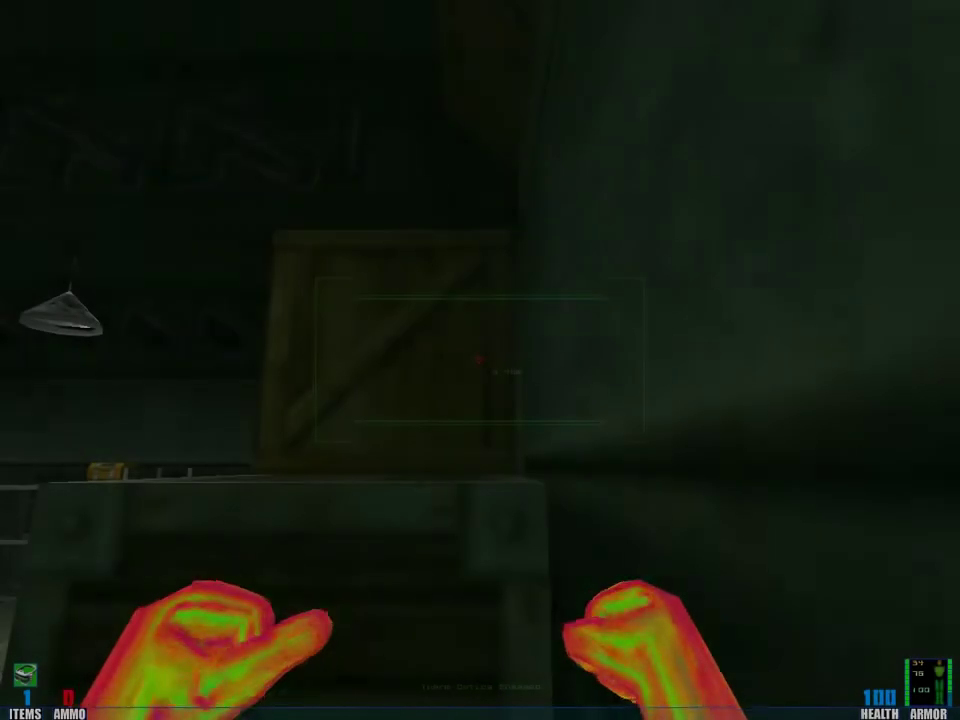